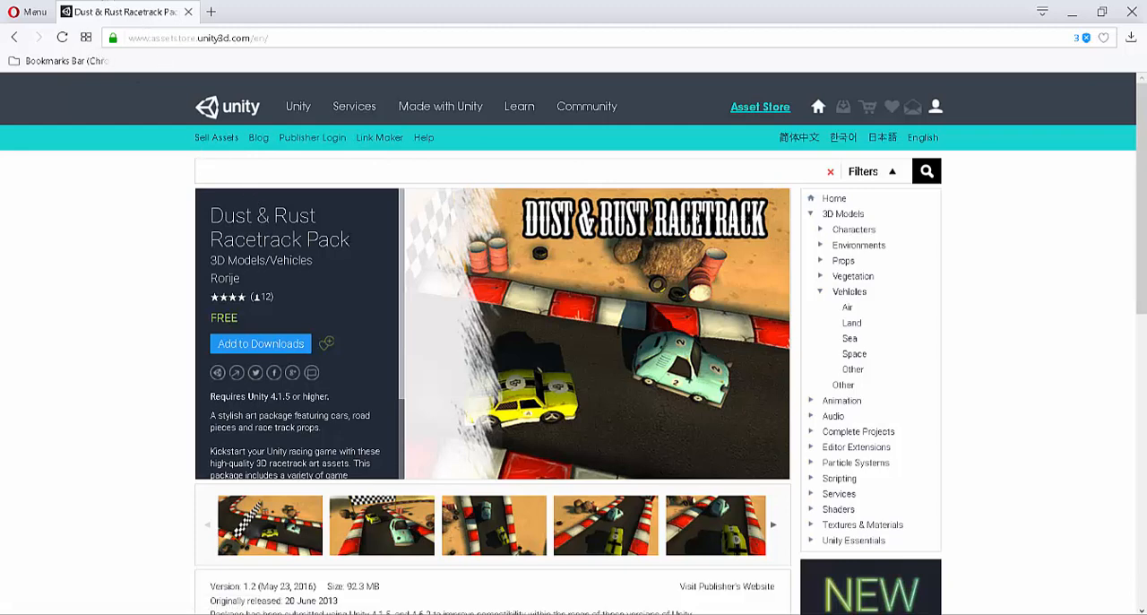
# Step: Highlight the Dust & Rust Racetrack Pack title on its Asset Store page, and switch to the Two Cars Tutorial project in Unity
pyautogui.moveTo(359, 242); pyautogui.dragTo(210, 215)
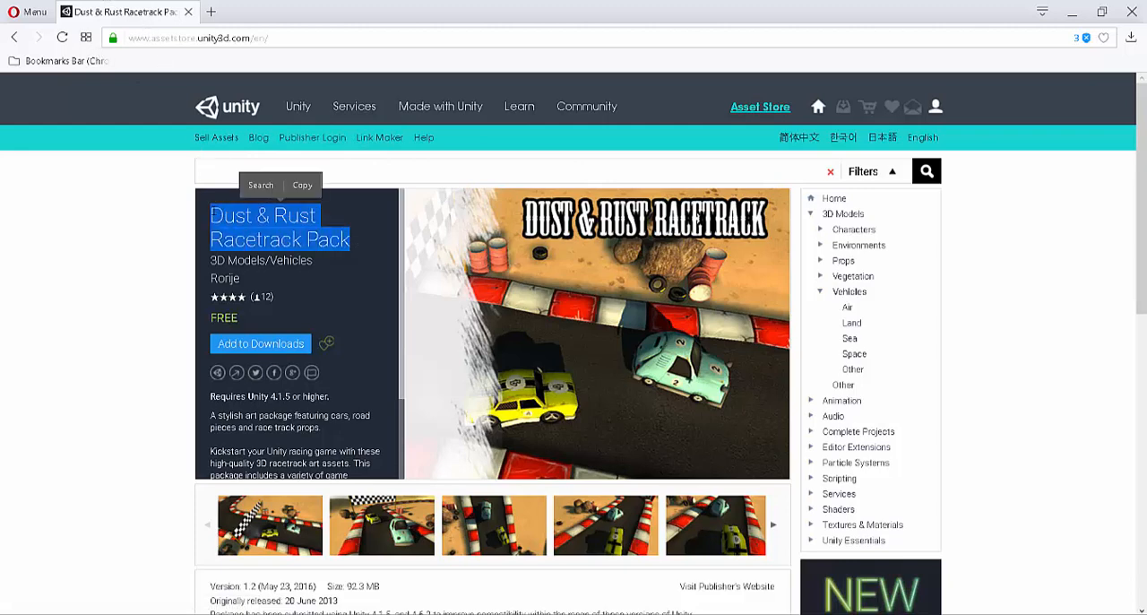
pyautogui.click(349, 614)
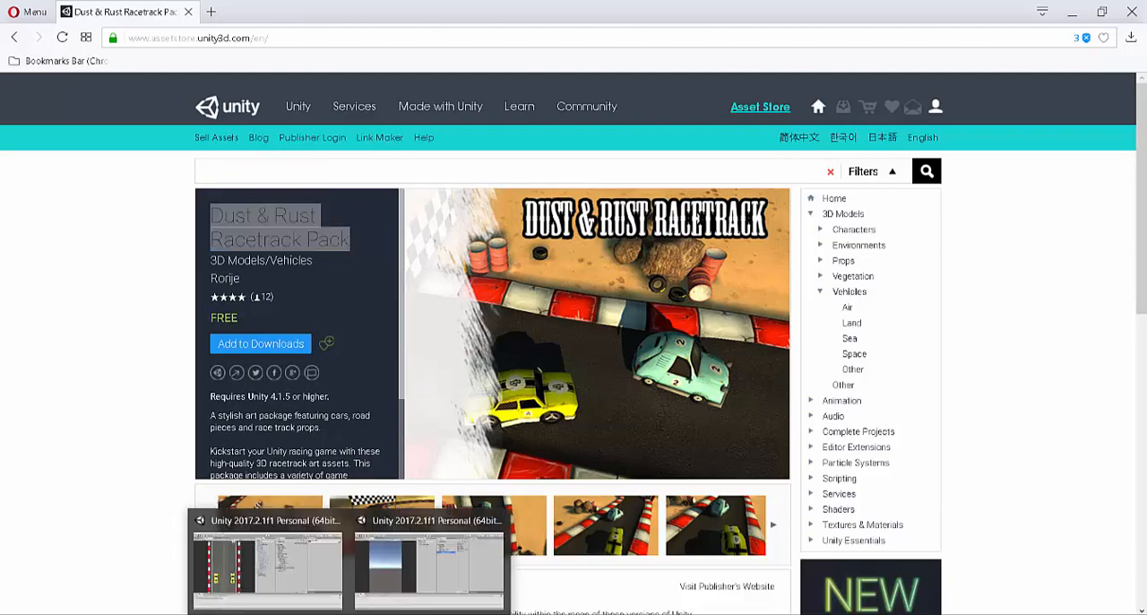
pyautogui.click(415, 540)
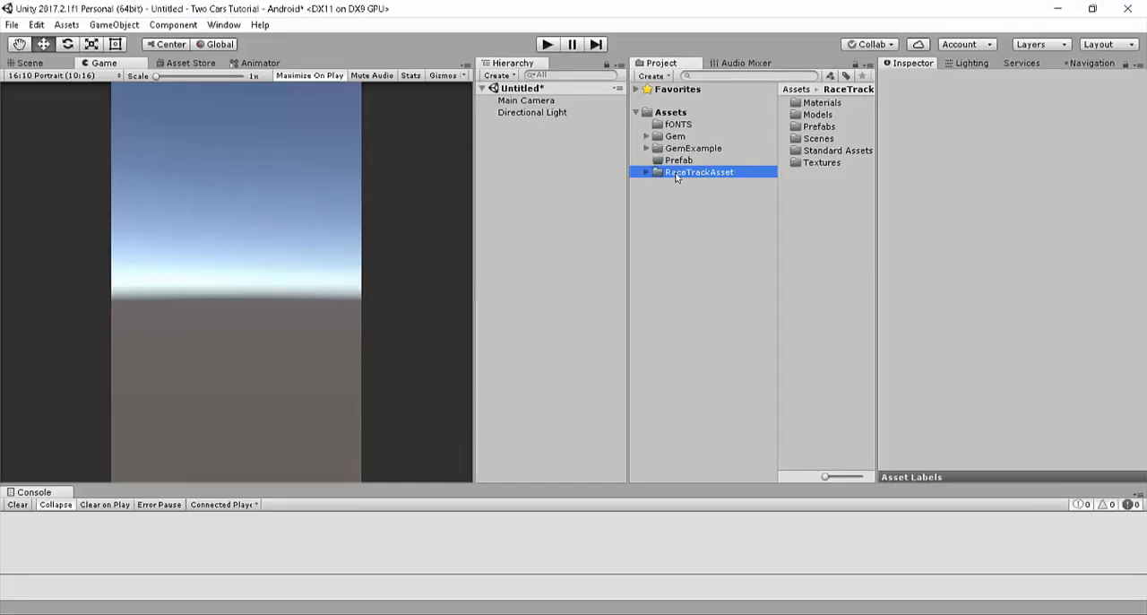
# Step: Look through the project's fONTS, Gem, GemExample, Prefab and RaceTrackAsset folders
pyautogui.click(679, 123)
pyautogui.press('Down')
pyautogui.press('Down')
pyautogui.press('Down')
pyautogui.press('Down')
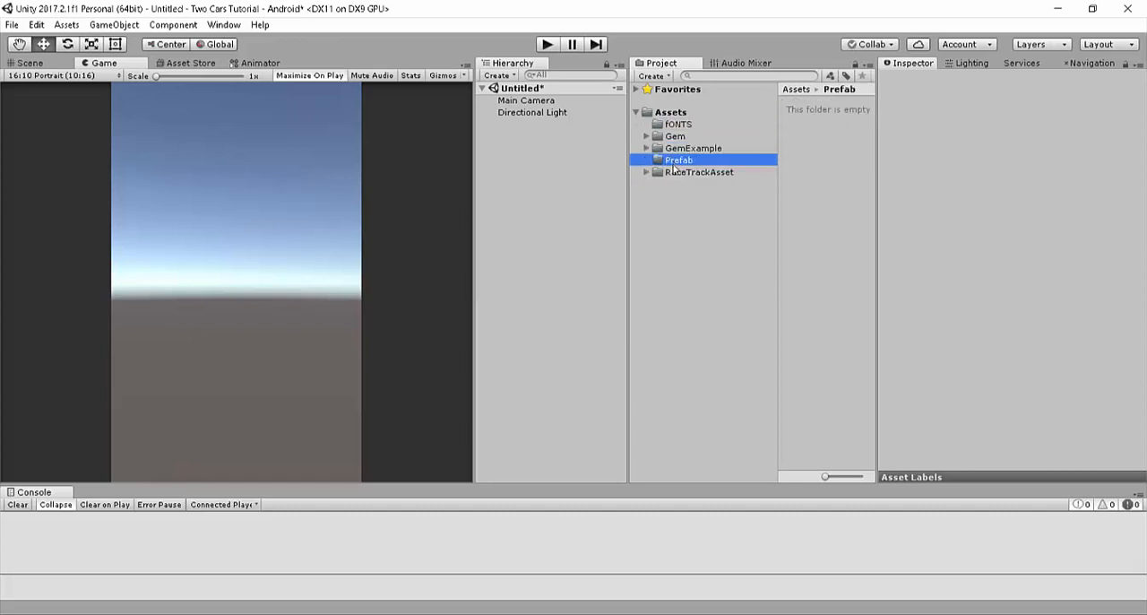
pyautogui.click(676, 169)
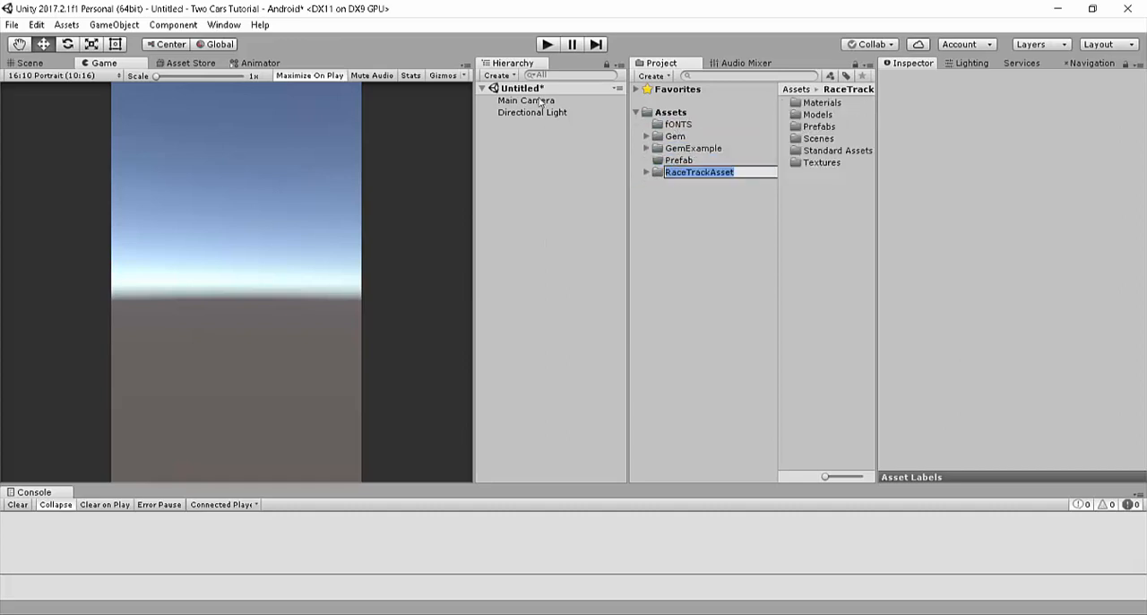
pyautogui.click(675, 125)
pyautogui.click(675, 136)
pyautogui.press('Down')
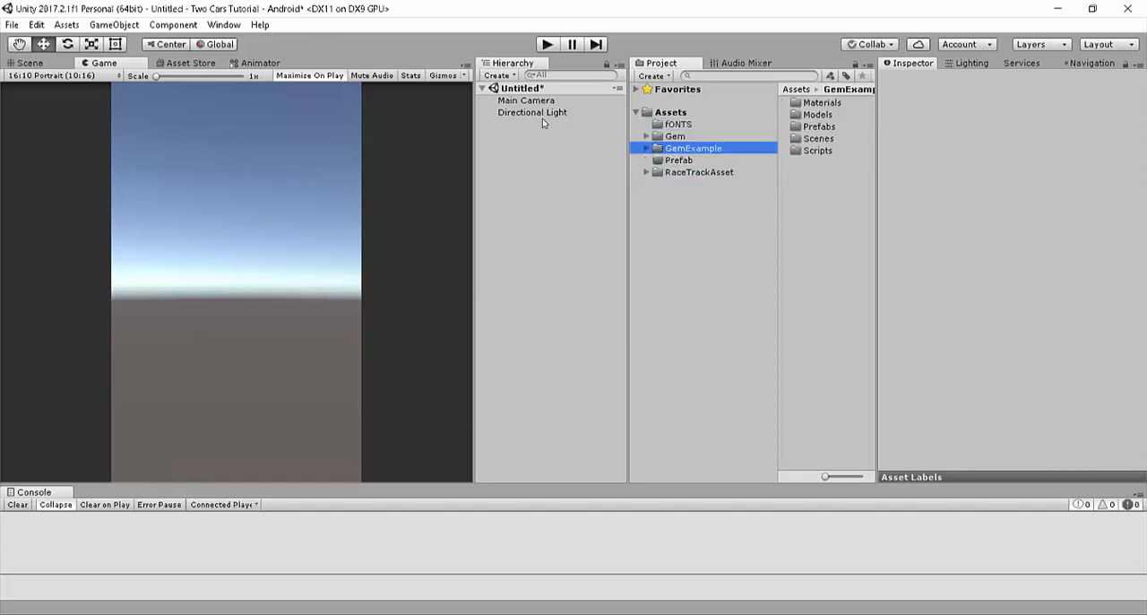
pyautogui.click(679, 161)
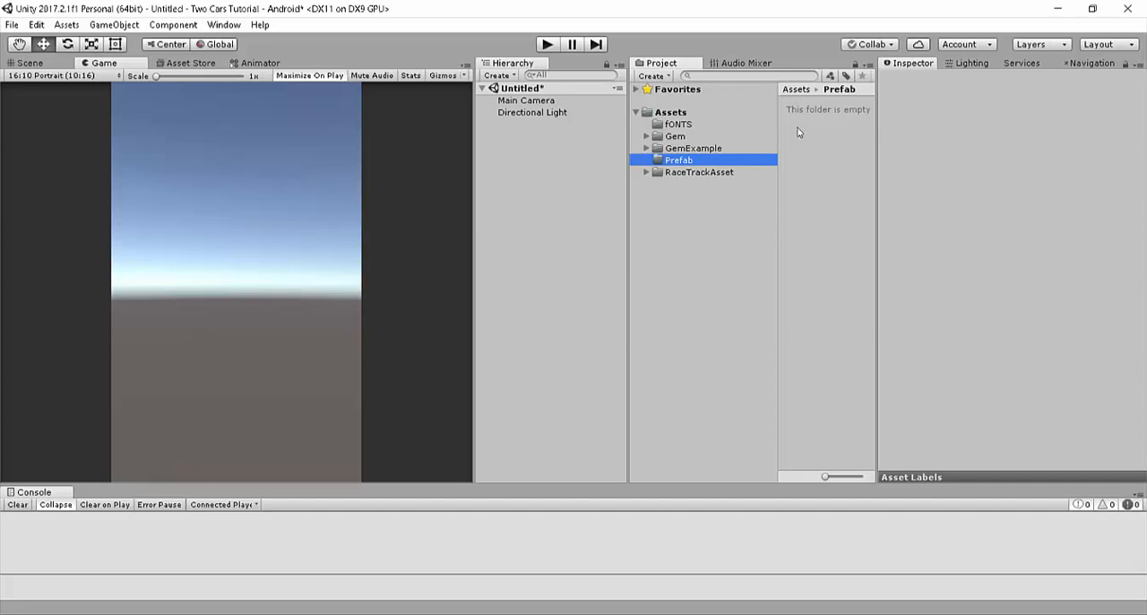
# Step: Revisit the racetrack pack's store page, and return to Unity to show the contents of the RaceTrackAsset folder
pyautogui.click(441, 614)
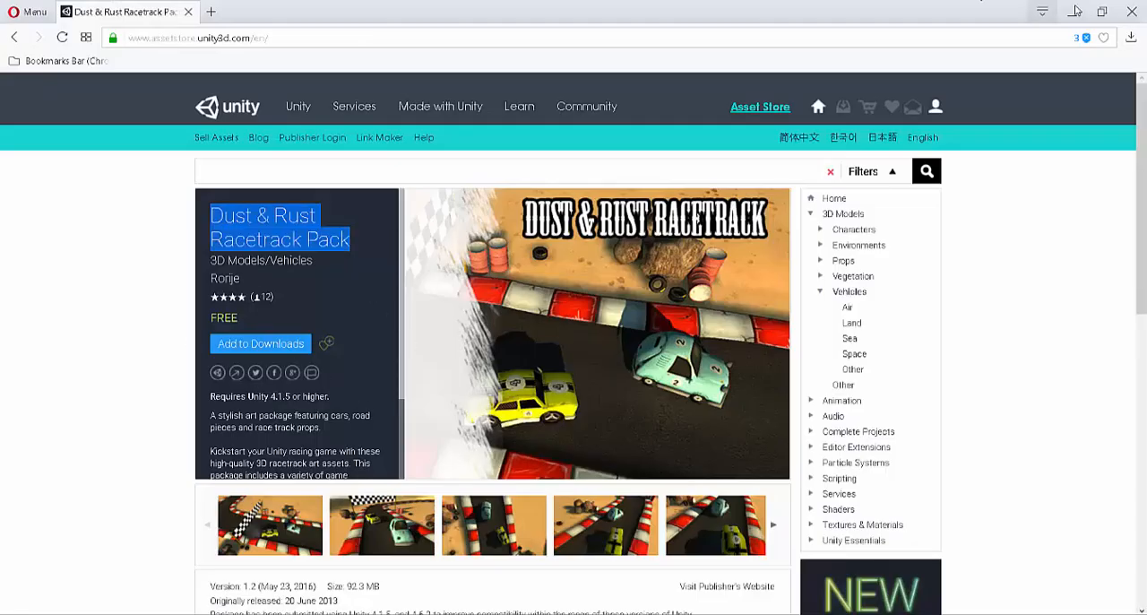
pyautogui.click(1071, 11)
pyautogui.click(674, 172)
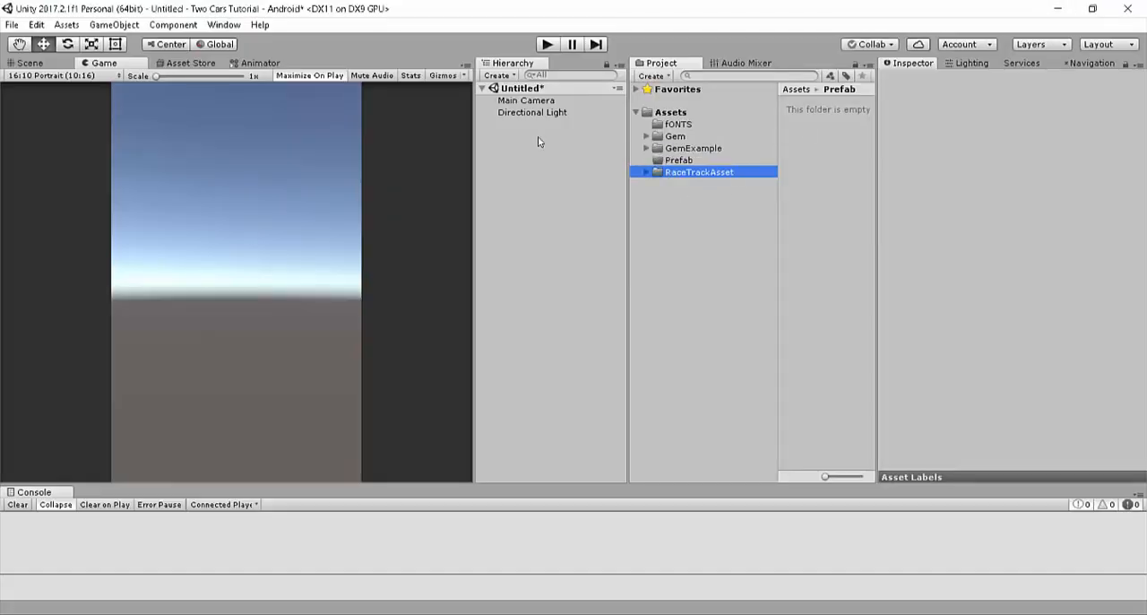
pyautogui.click(826, 201)
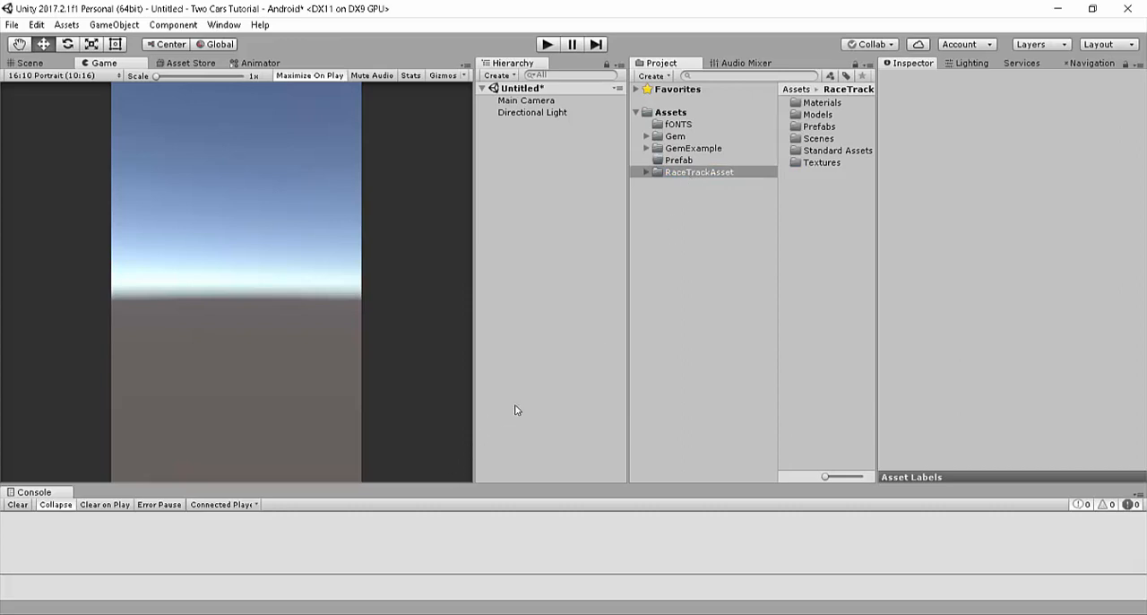
# Step: View the Game scene of the TwoCars3D project, and return to the Two Cars Tutorial project
pyautogui.click(289, 584)
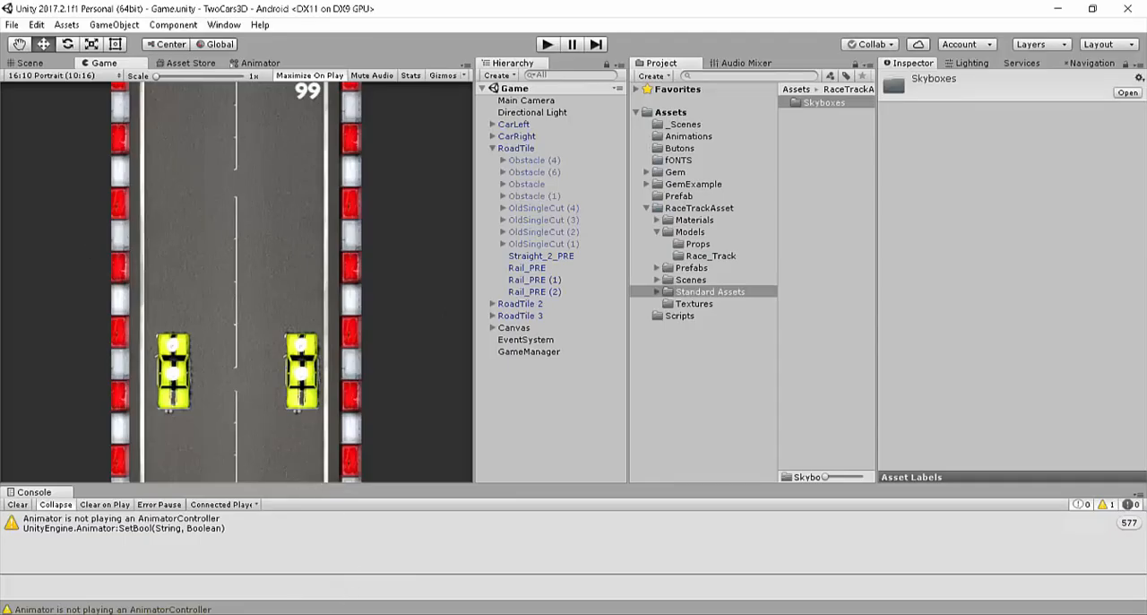
pyautogui.click(395, 587)
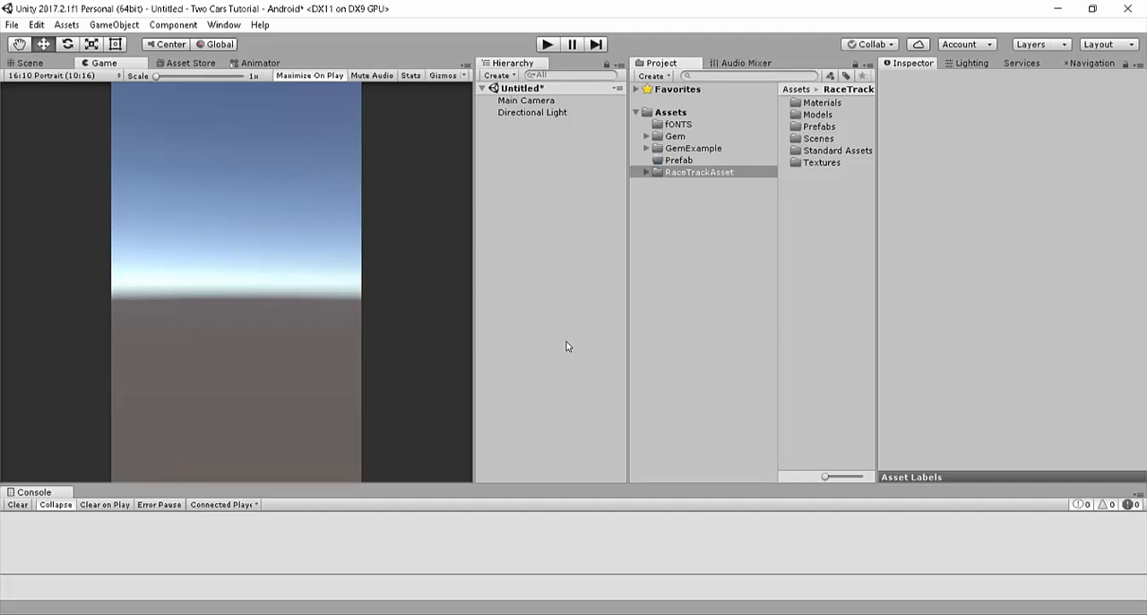
pyautogui.moveTo(349, 599)
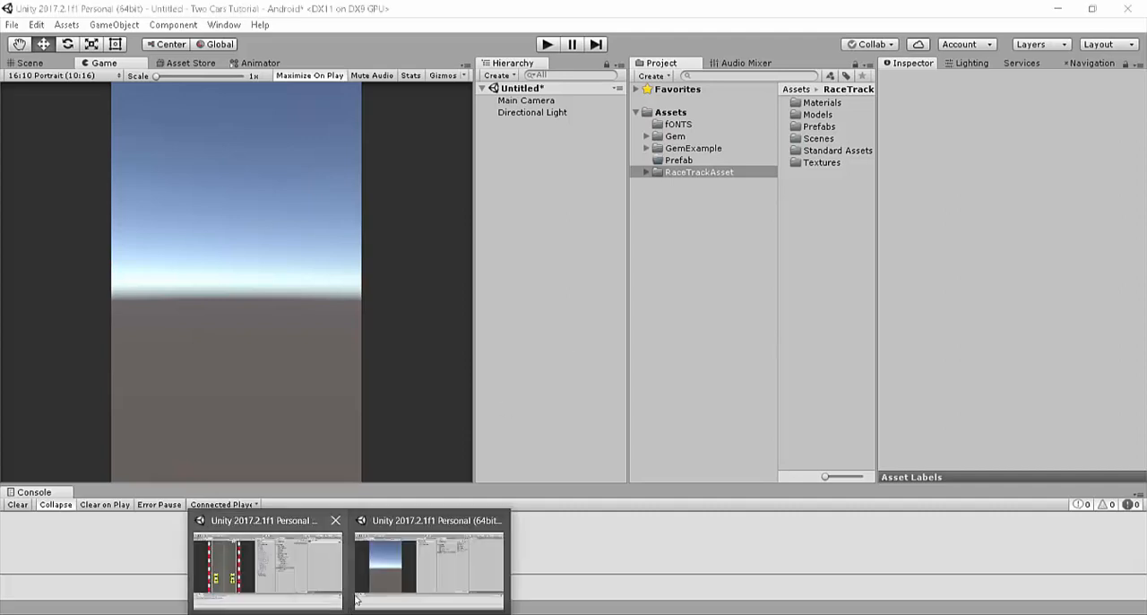
pyautogui.click(393, 564)
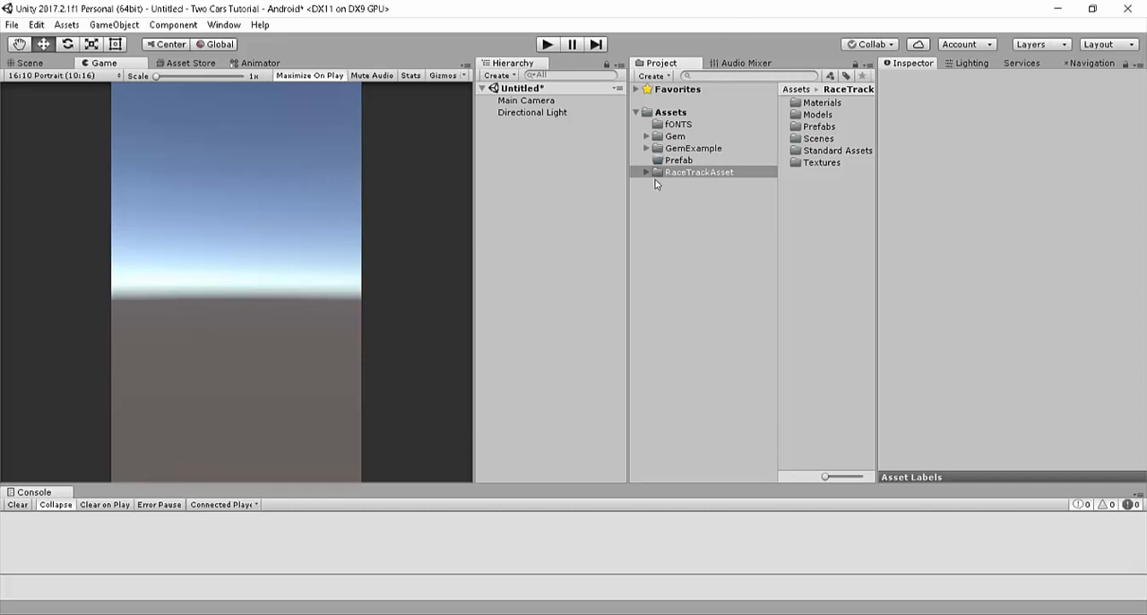
# Step: Add the Straight_2_MOD road model from RaceTrackAsset's Race_Track models folder to the scene, and inspect it in the Scene view
pyautogui.click(819, 127)
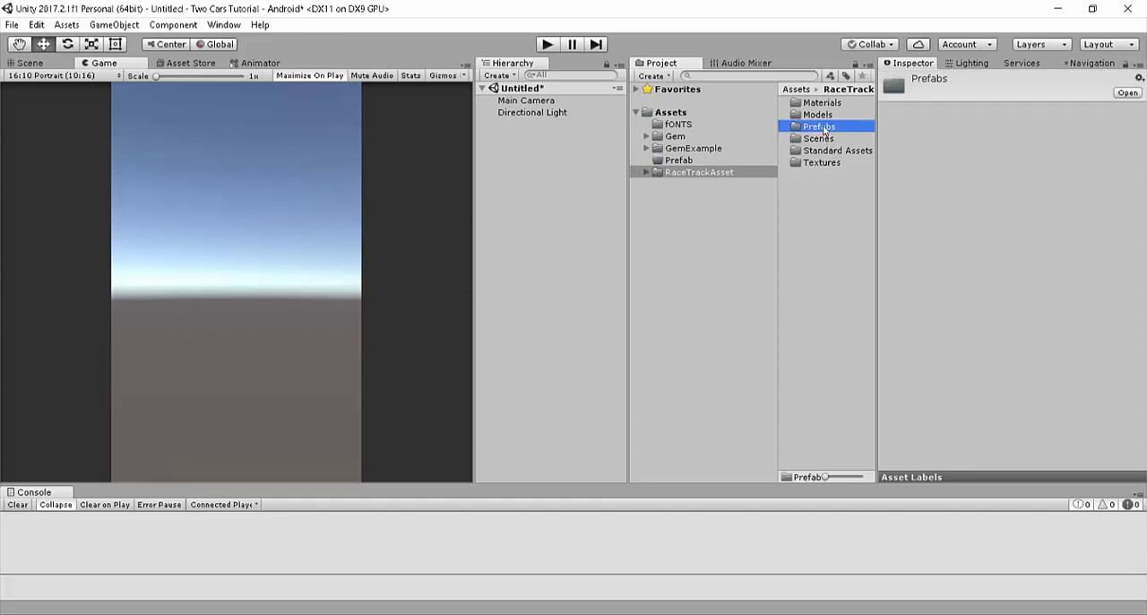
pyautogui.doubleClick(821, 115)
pyautogui.click(825, 115)
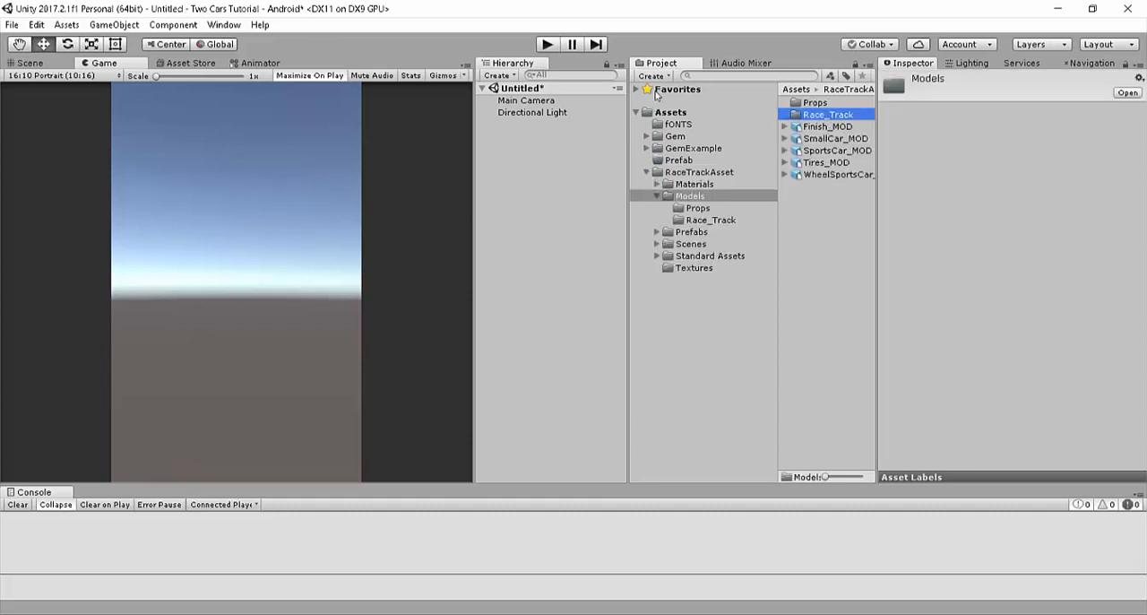
pyautogui.click(824, 164)
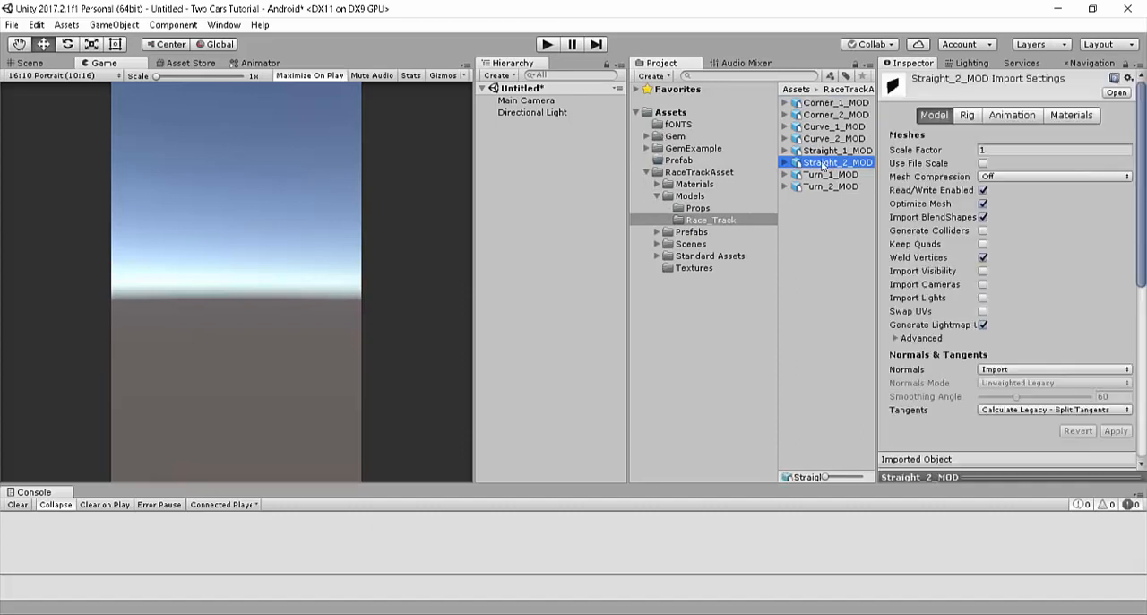
pyautogui.moveTo(823, 167); pyautogui.dragTo(450, 133)
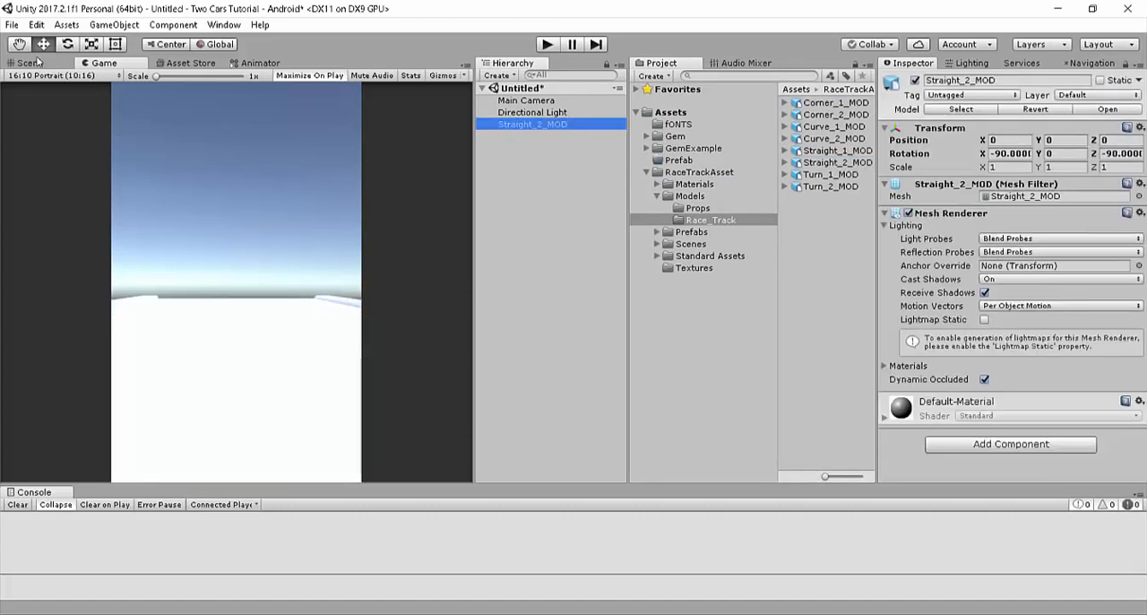
pyautogui.click(30, 63)
pyautogui.keyDown('alt'); pyautogui.moveTo(366, 310); pyautogui.dragTo(484, 361); pyautogui.keyUp('alt')
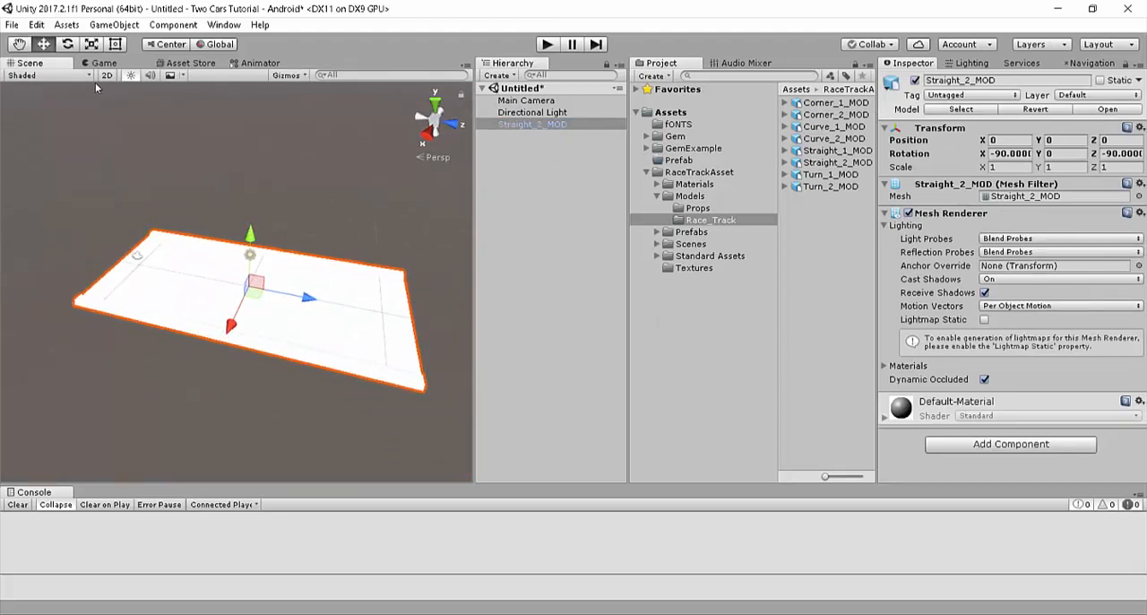
# Step: Review the iOS and Android platform options in the build settings, leaving Android selected
pyautogui.click(13, 25)
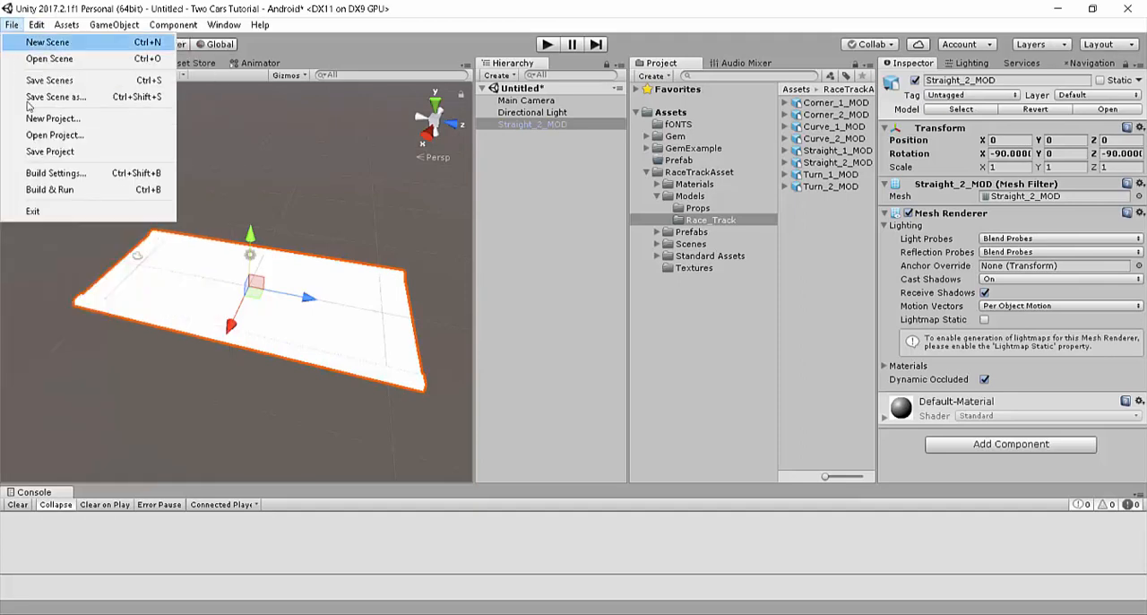
pyautogui.click(60, 173)
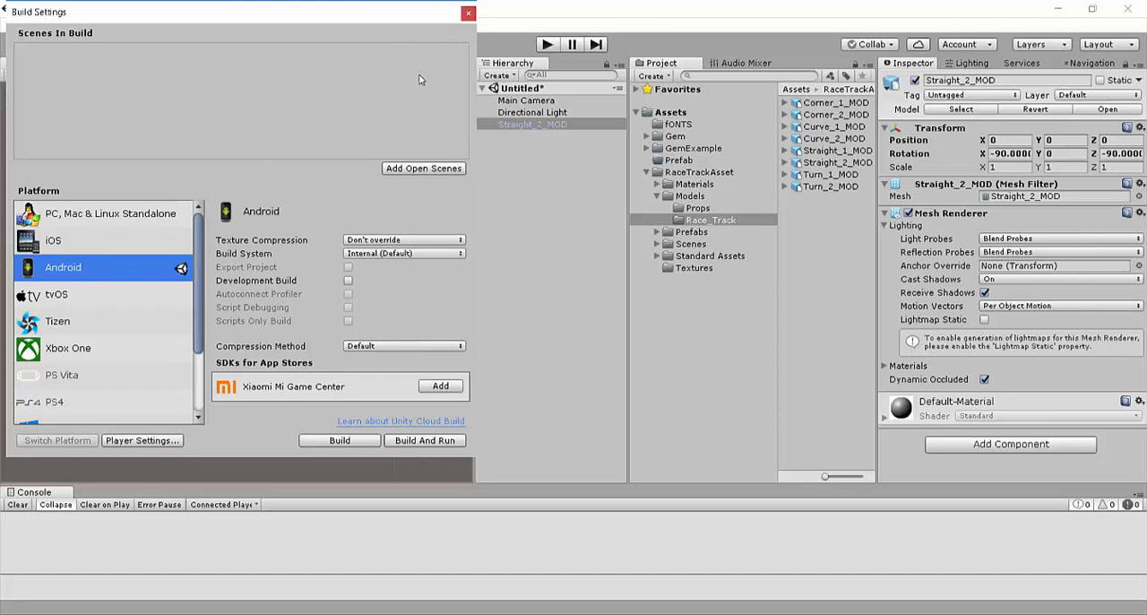
pyautogui.click(58, 244)
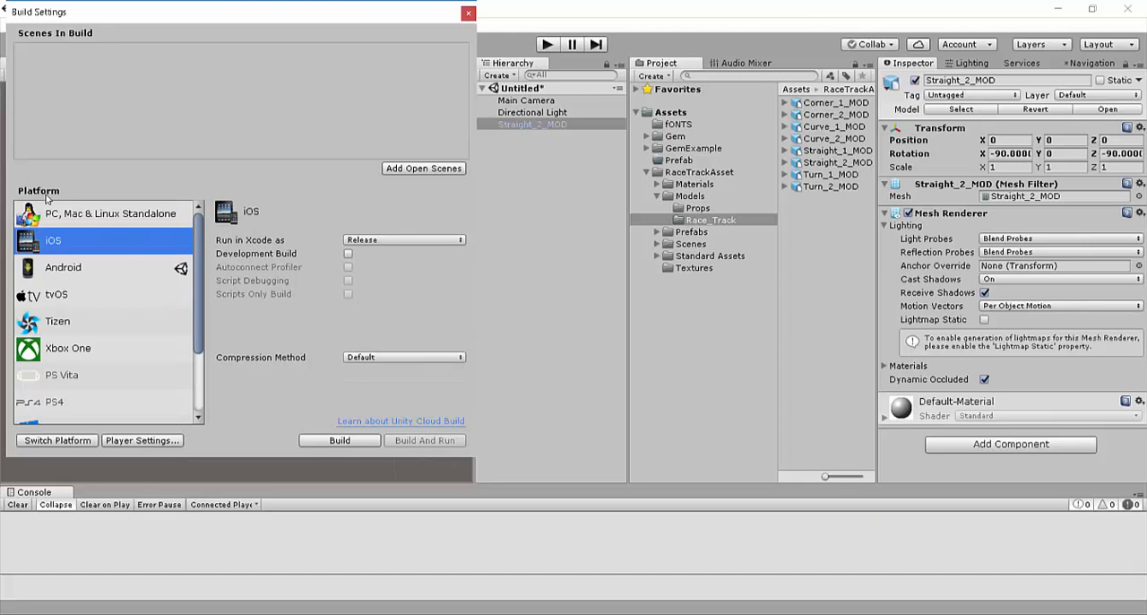
pyautogui.click(74, 267)
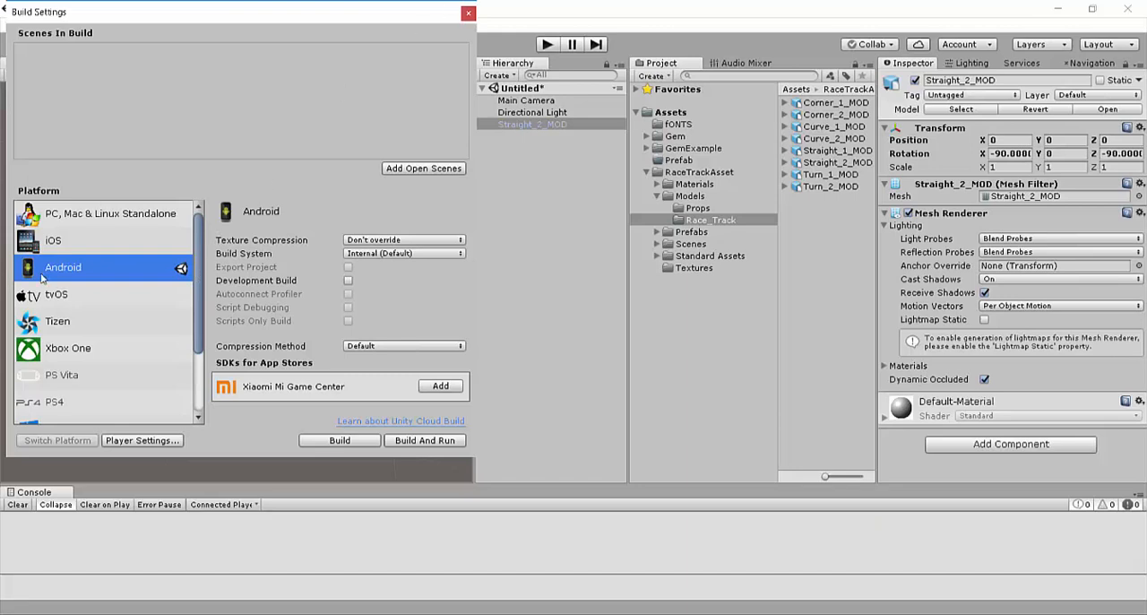
pyautogui.click(469, 13)
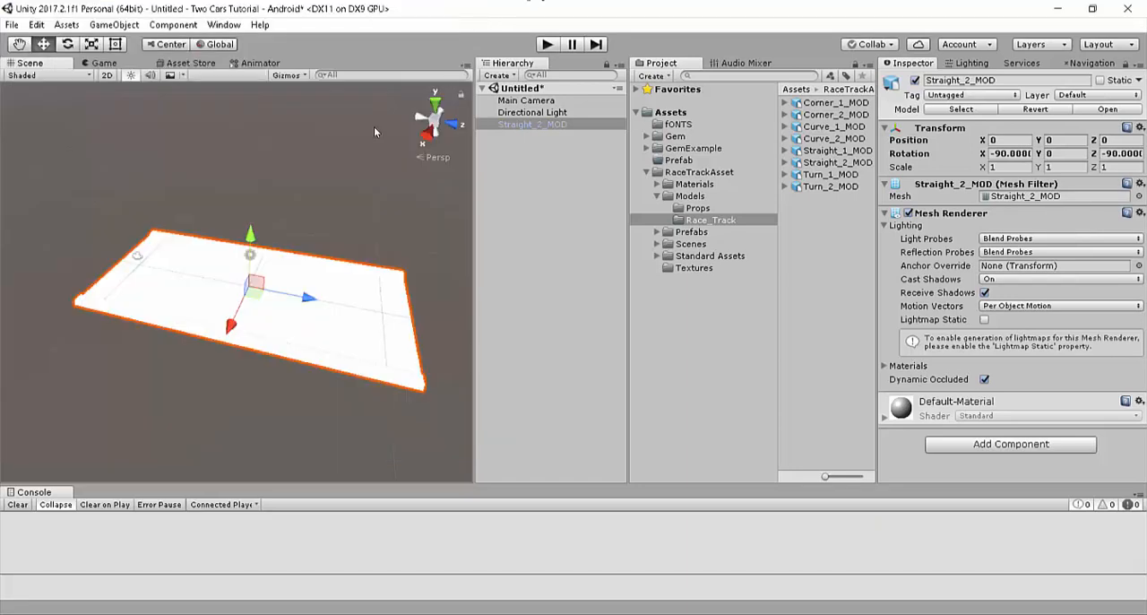
# Step: Apply the Race_Track_Diffuse_1 texture from the Textures folder to the Straight_2_MOD road piece
pyautogui.click(551, 187)
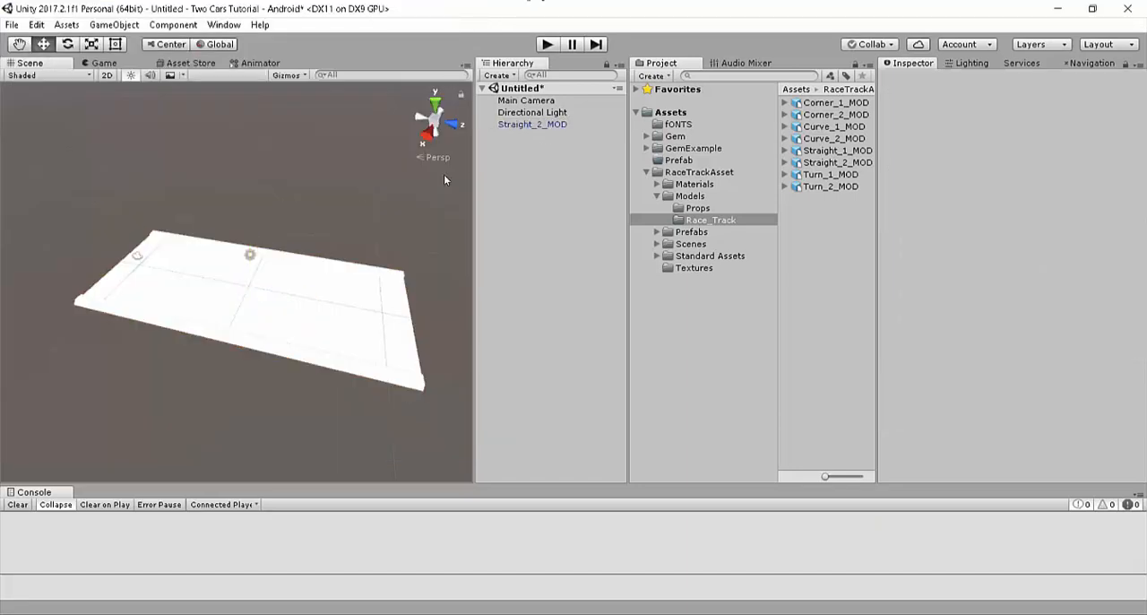
pyautogui.click(542, 128)
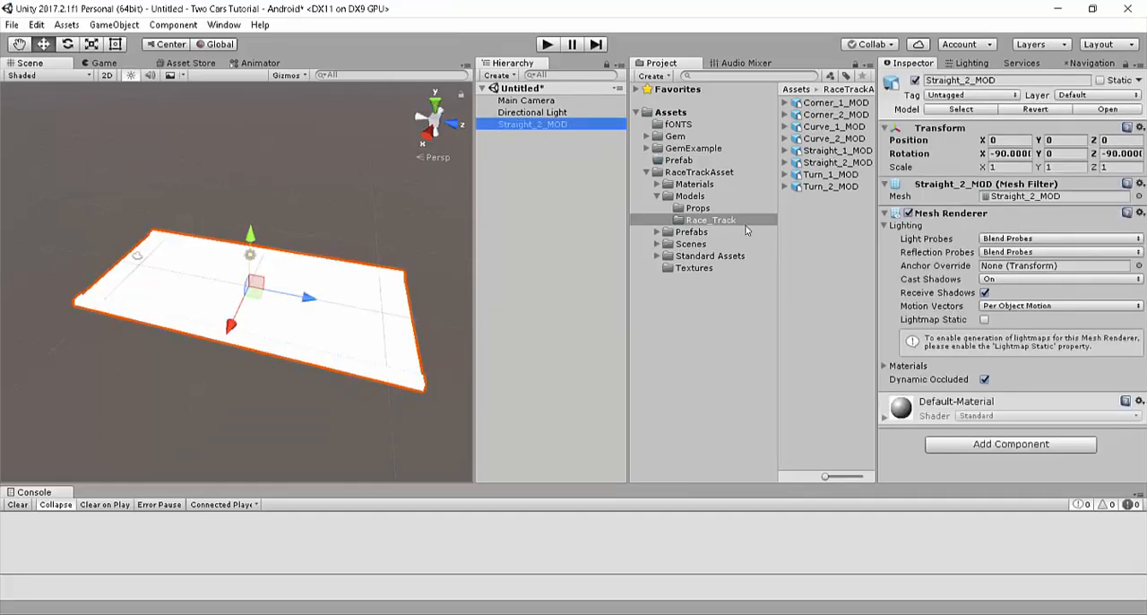
pyautogui.click(706, 268)
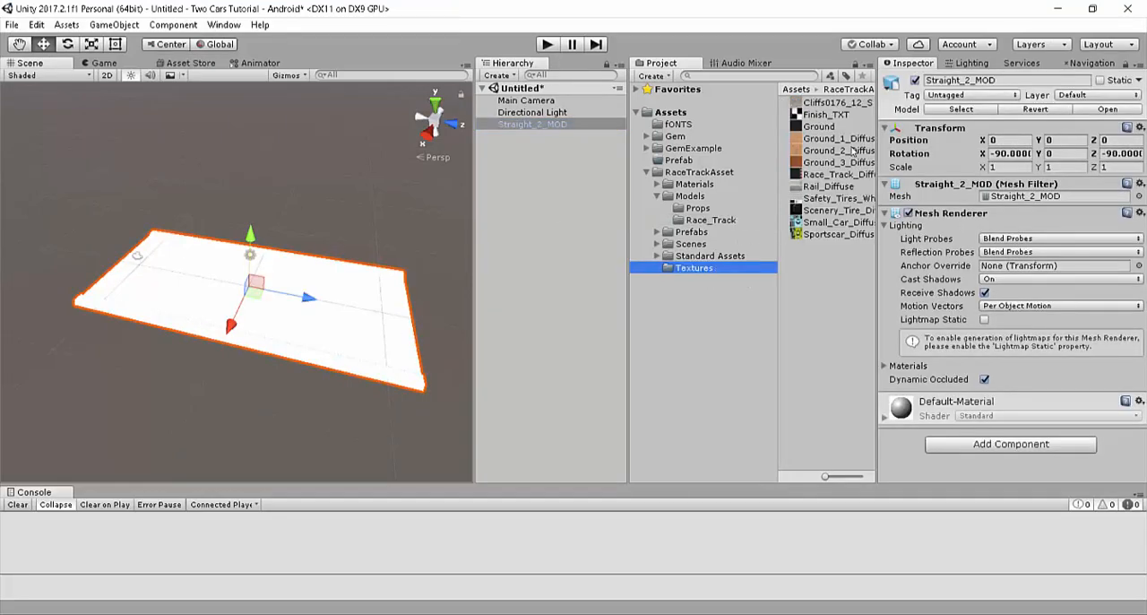
pyautogui.moveTo(812, 175); pyautogui.dragTo(889, 204)
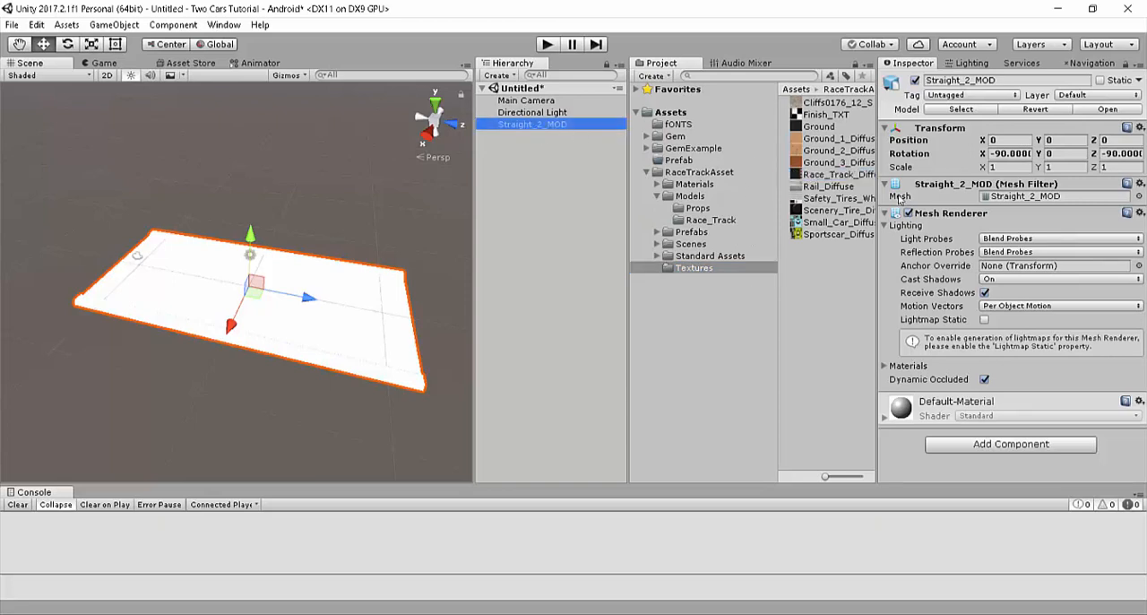
pyautogui.moveTo(843, 174); pyautogui.dragTo(299, 253)
pyautogui.moveTo(337, 216); pyautogui.dragTo(386, 269, button='right')
pyautogui.press('w')
# Step: Examine the textured road in the Game view and its aspect ratio options, keeping 16:10 Portrait (10:16)
pyautogui.click(104, 63)
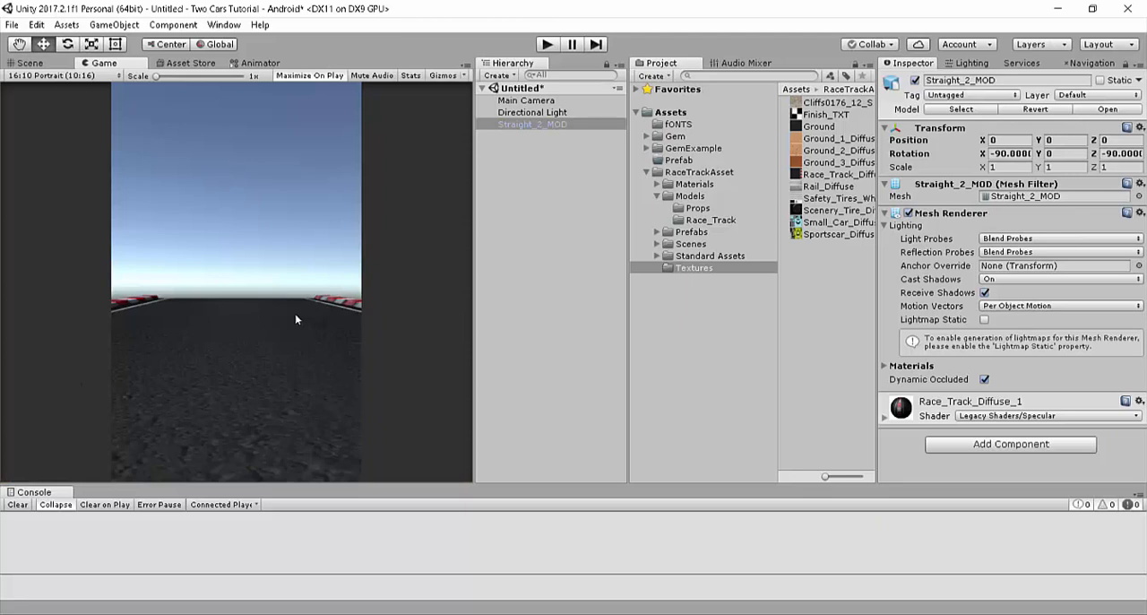
pyautogui.click(52, 77)
pyautogui.click(43, 66)
pyautogui.click(43, 70)
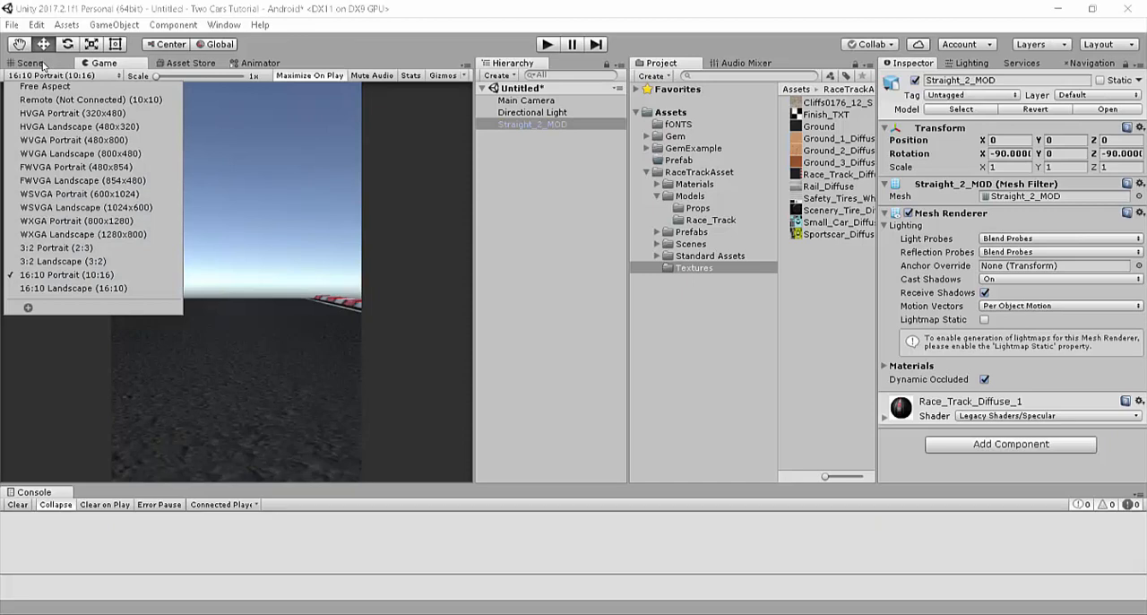
pyautogui.click(43, 66)
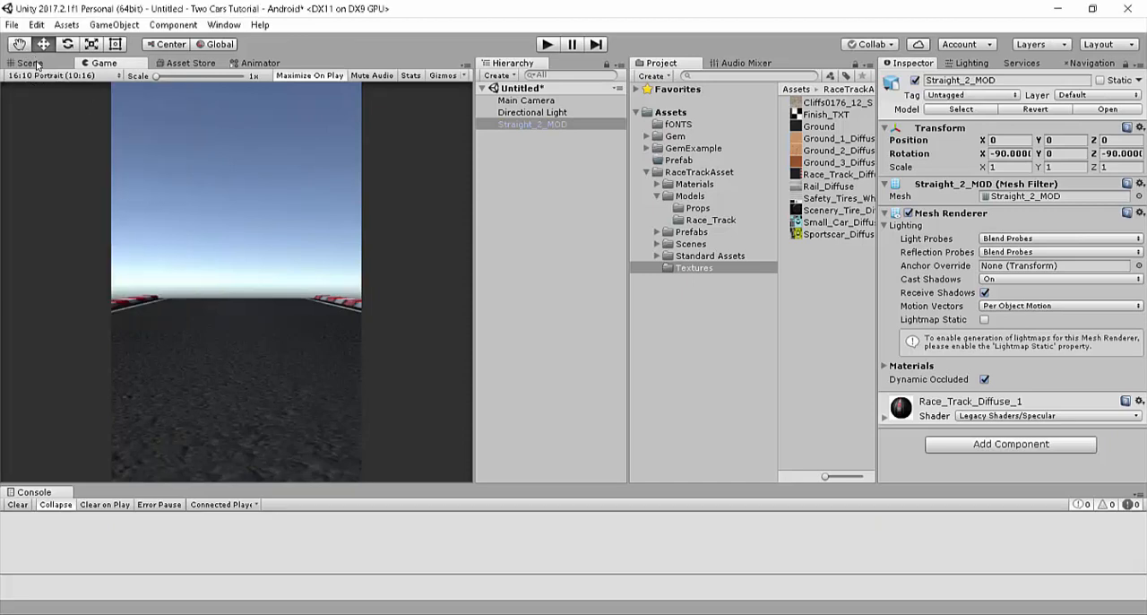
# Step: Raise the Main Camera to about Y 9.19 and move it forward along the road to about Z -4.43
pyautogui.click(526, 101)
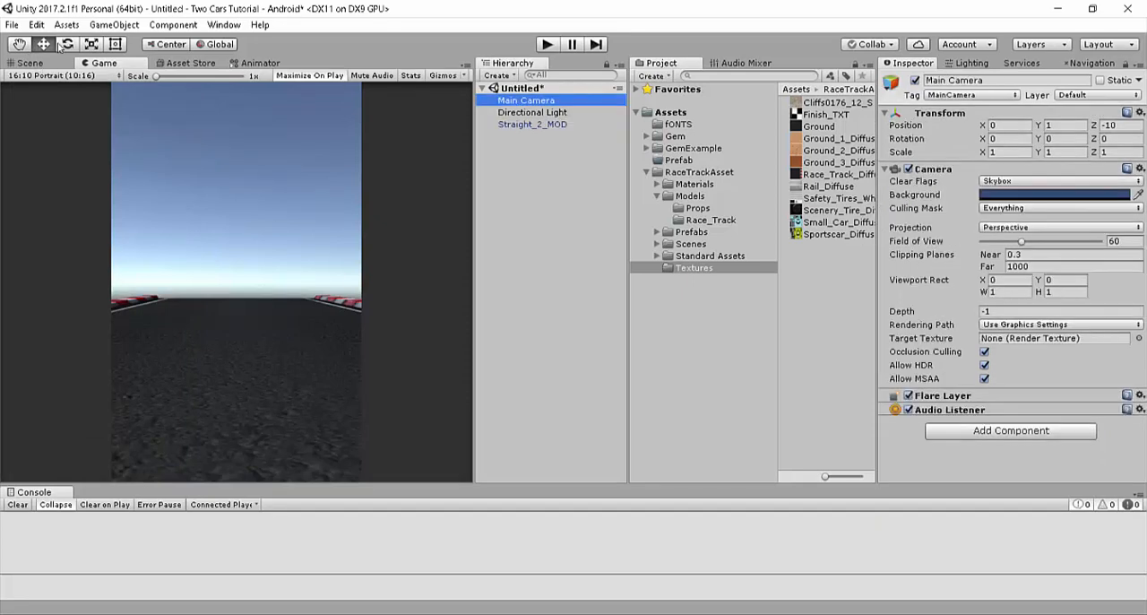
pyautogui.click(30, 63)
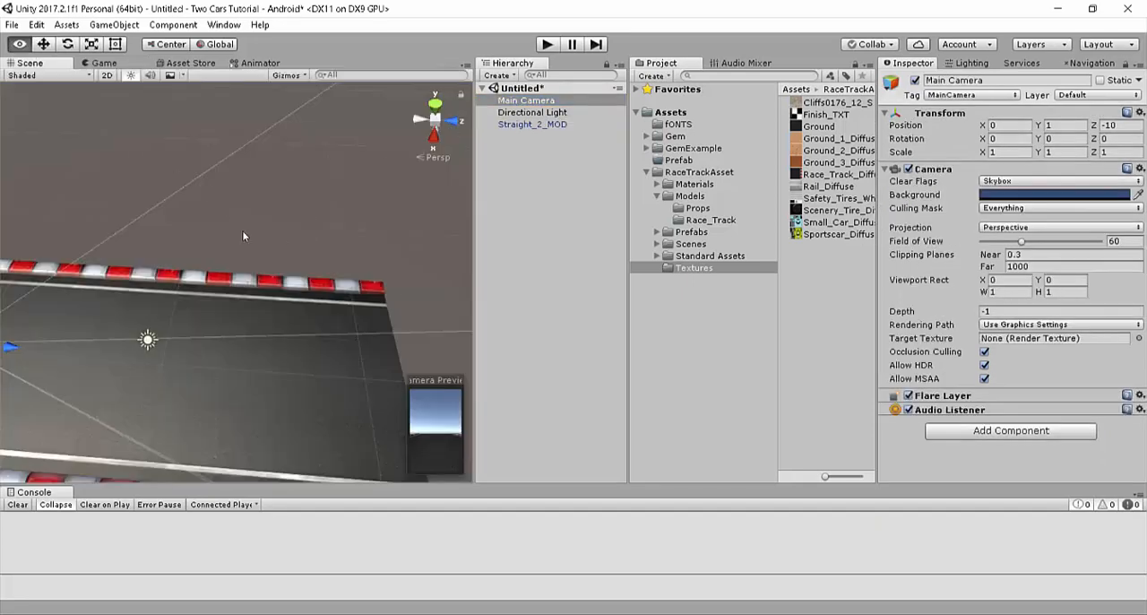
pyautogui.keyDown('alt'); pyautogui.moveTo(242, 231); pyautogui.dragTo(231, 288); pyautogui.keyUp('alt')
pyautogui.moveTo(159, 244); pyautogui.dragTo(131, 155)
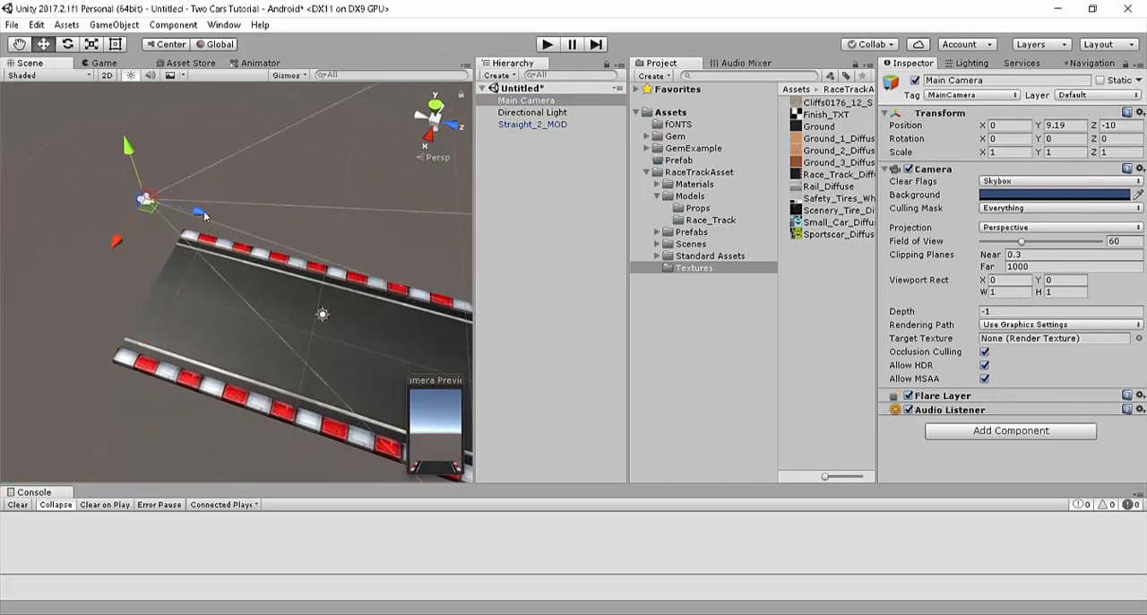
pyautogui.moveTo(204, 210); pyautogui.dragTo(315, 236)
pyautogui.keyDown('alt'); pyautogui.moveTo(334, 337); pyautogui.dragTo(380, 330); pyautogui.keyUp('alt')
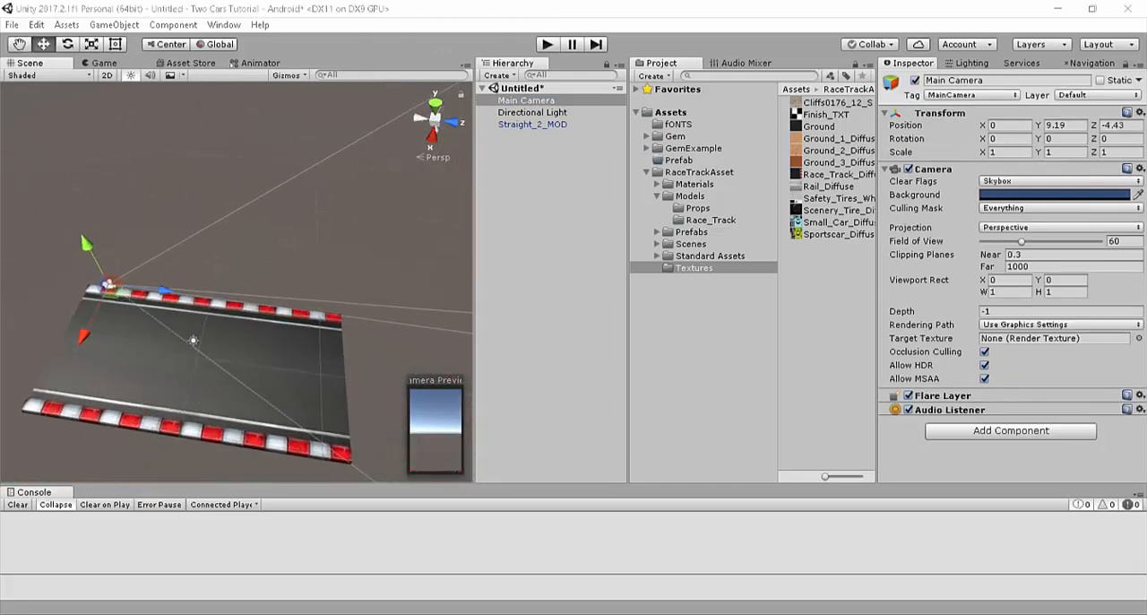
# Step: Try to copy the Main Camera's Transform component from the TwoCars3D project's Game scene to the tutorial scene's Main Camera
pyautogui.click(306, 565)
pyautogui.click(577, 100)
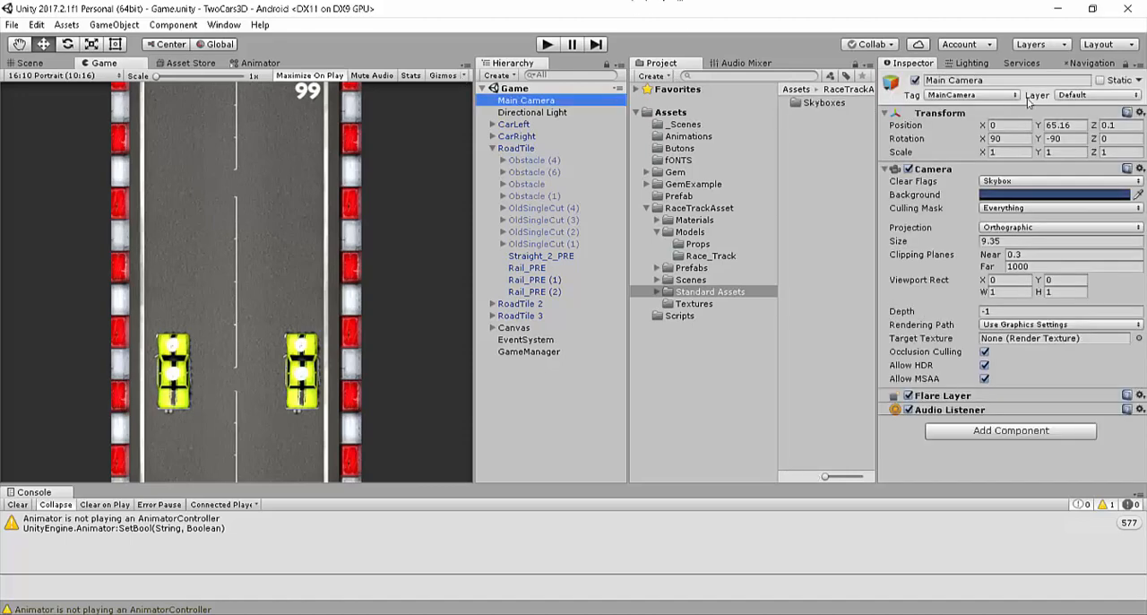
pyautogui.click(1140, 113)
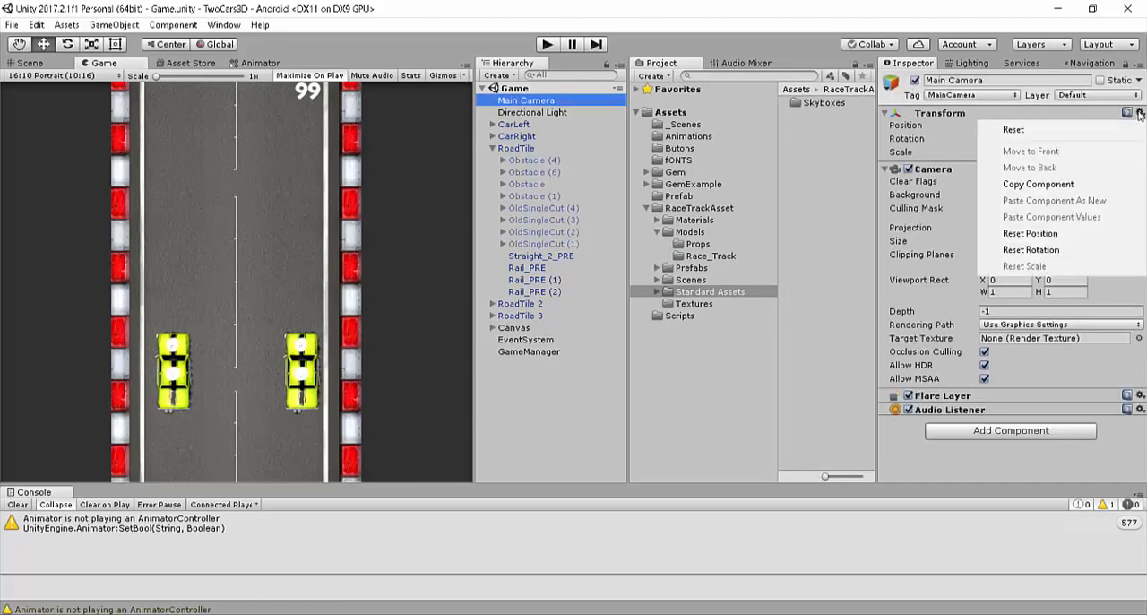
pyautogui.click(1012, 184)
pyautogui.click(1058, 11)
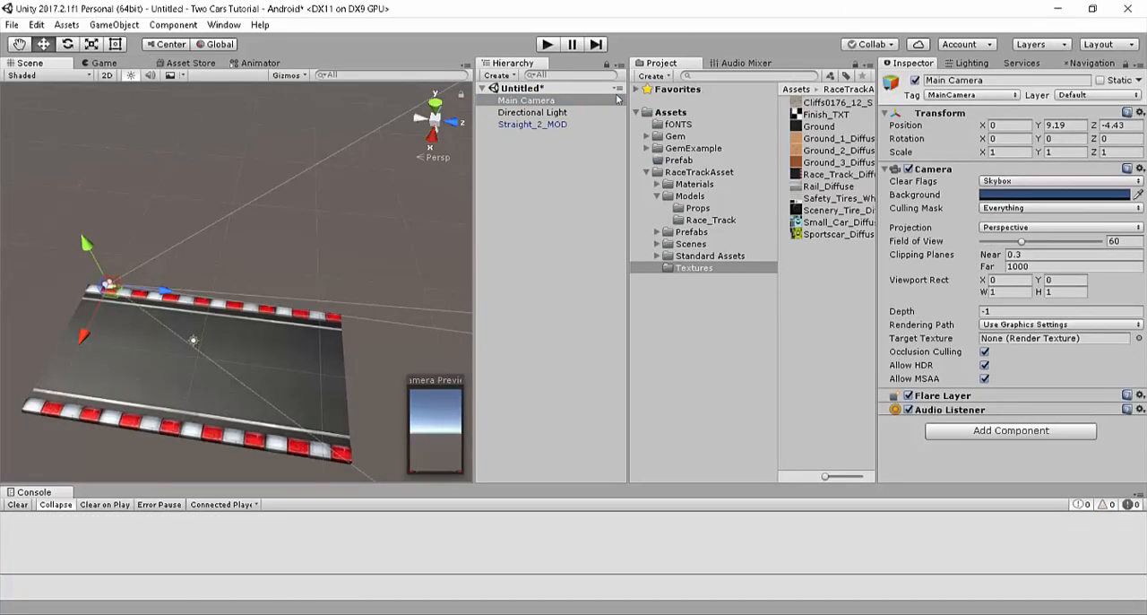
pyautogui.click(1140, 113)
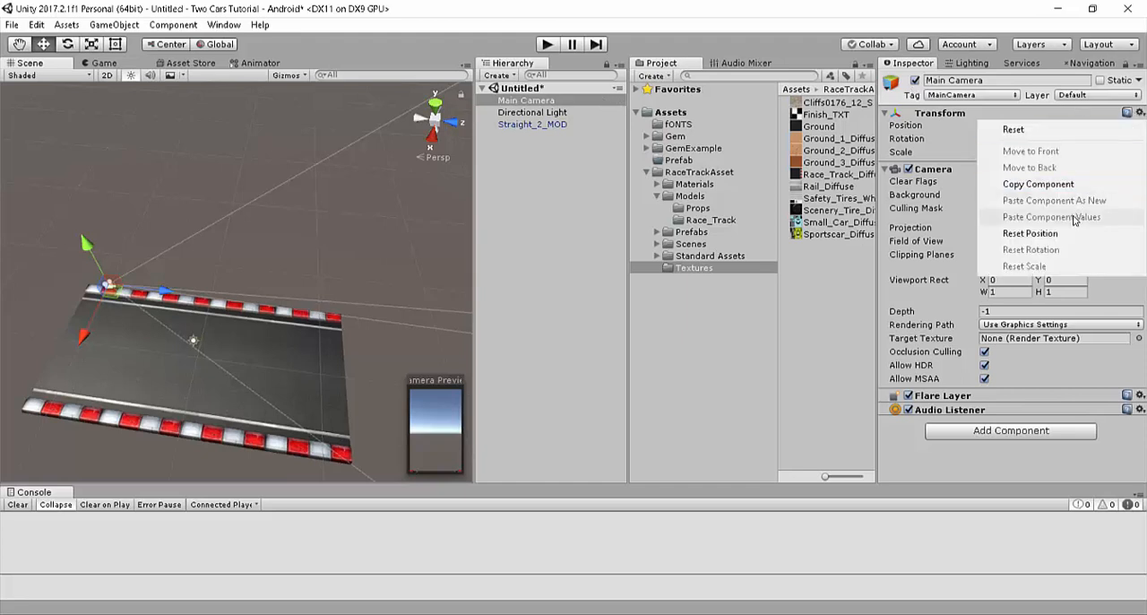
pyautogui.click(508, 133)
# Step: Set the Main Camera's position to Y 65 and Z 0.1
pyautogui.click(521, 102)
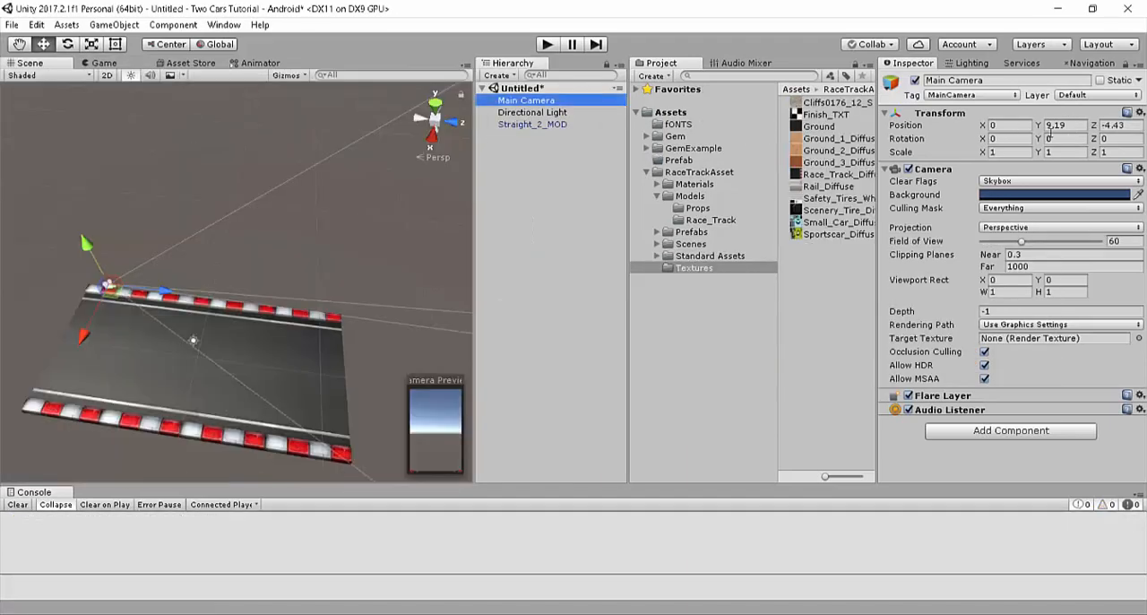
pyautogui.click(1058, 125)
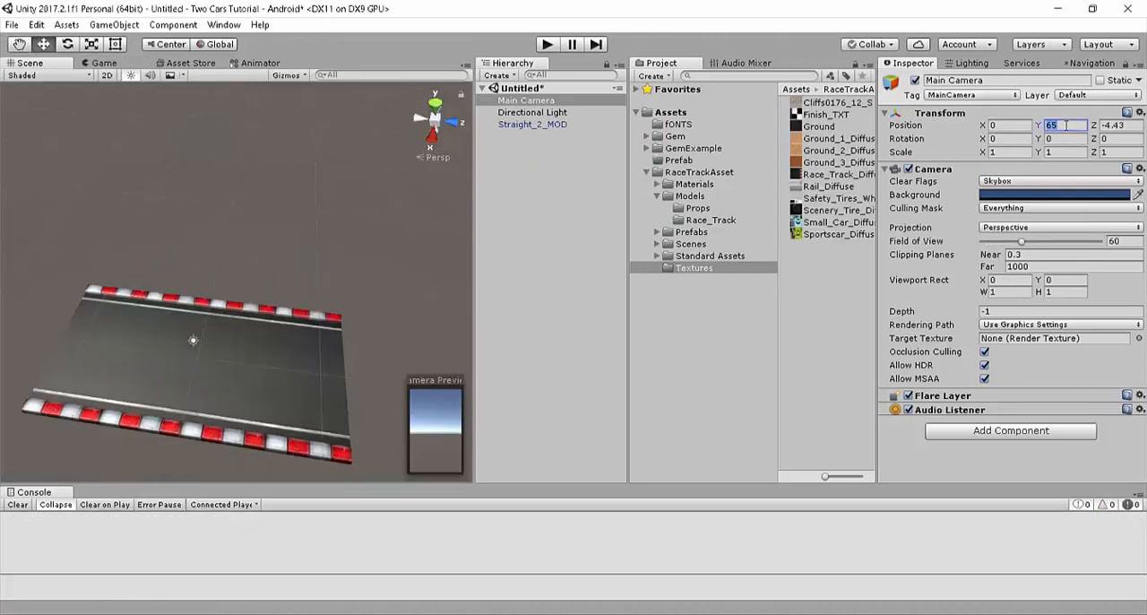
pyautogui.write('0.1')
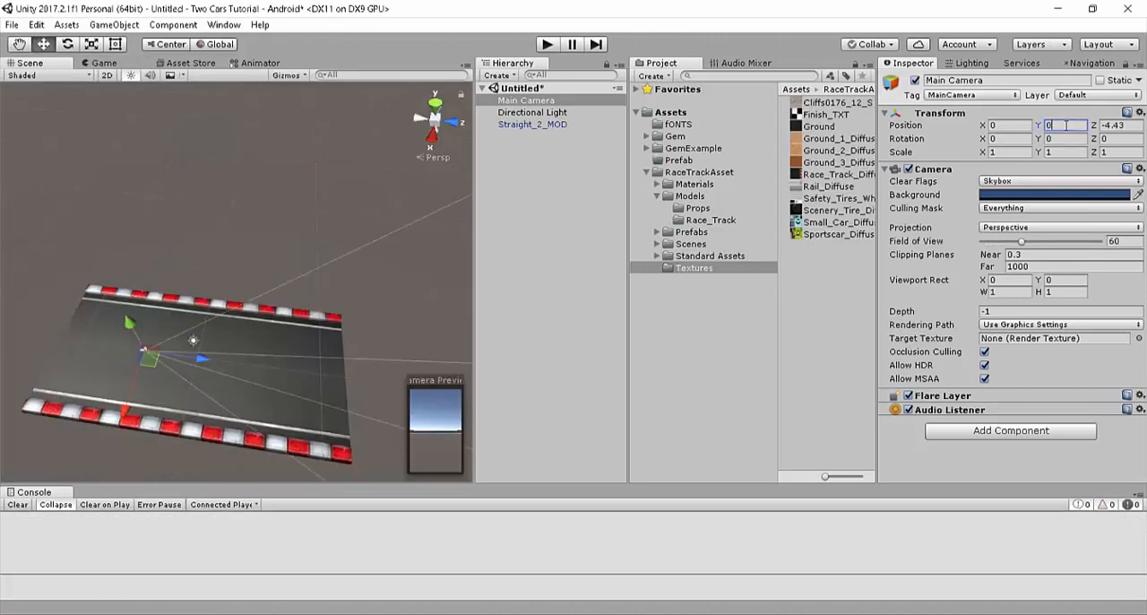
pyautogui.press('BackSpace')
pyautogui.press('BackSpace')
pyautogui.write('65')
pyautogui.press('Tab')
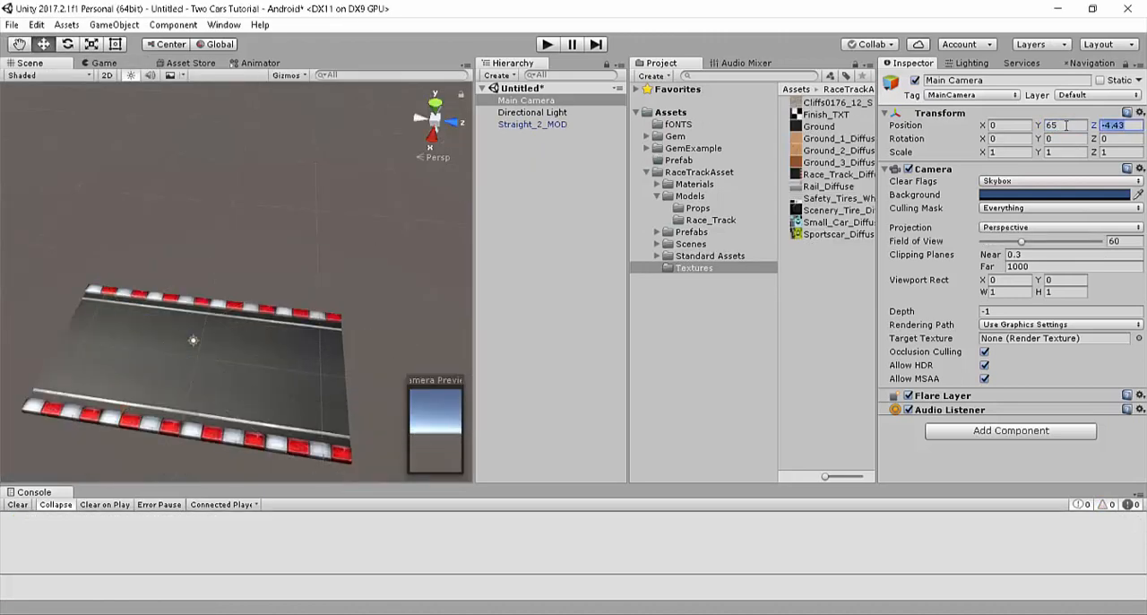
pyautogui.write('0.1')
# Step: Set the Main Camera's projection to Orthographic and check the camera in the Game and Scene views
pyautogui.click(1031, 227)
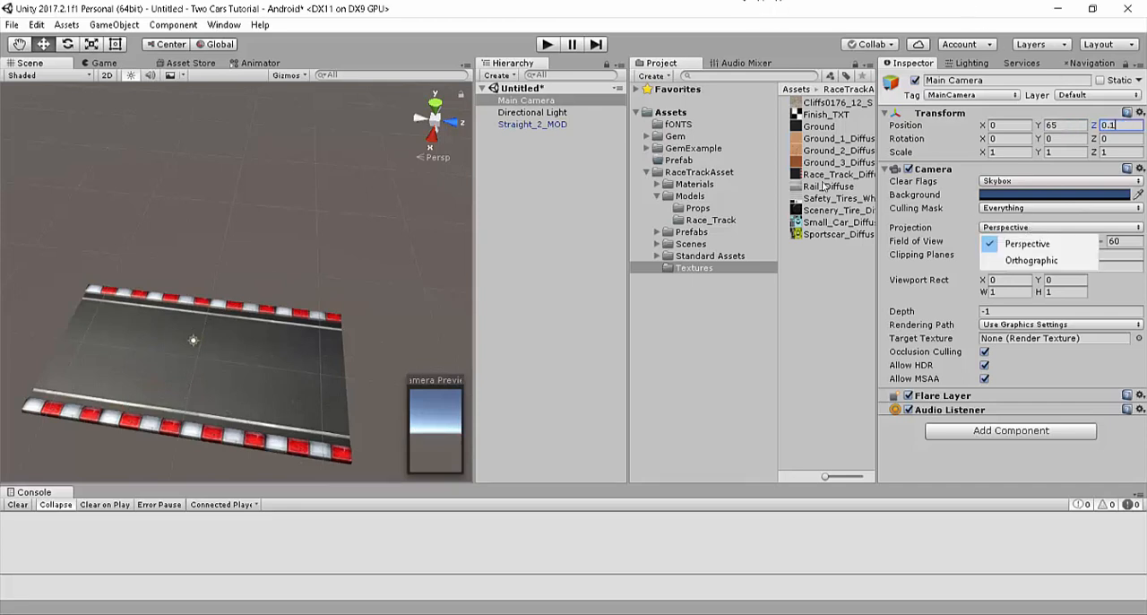
pyautogui.click(1032, 260)
pyautogui.click(115, 63)
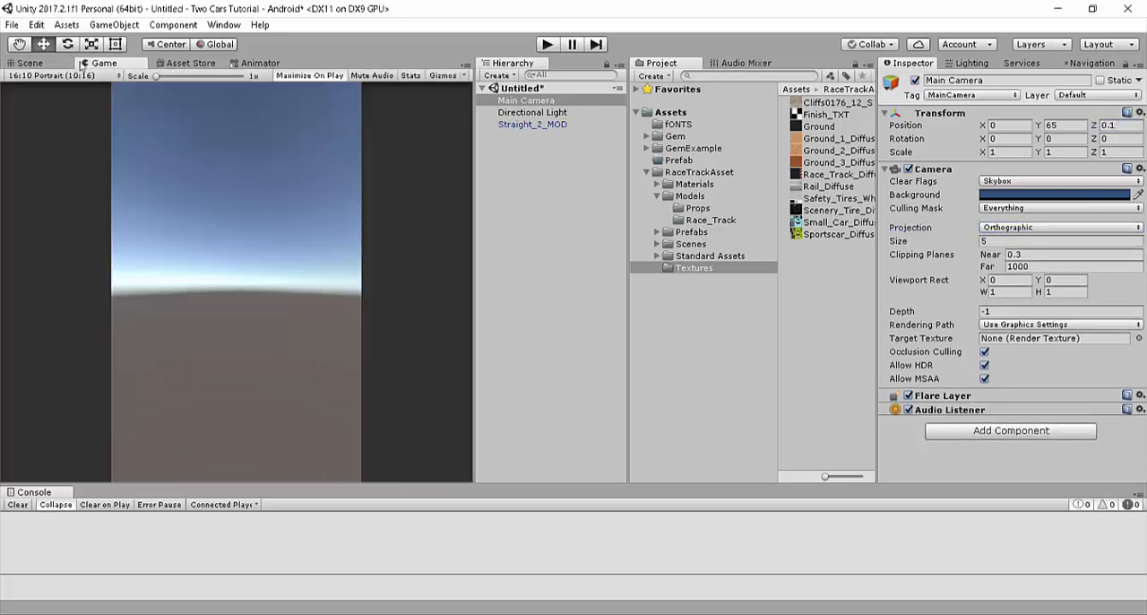
pyautogui.click(47, 62)
pyautogui.doubleClick(538, 102)
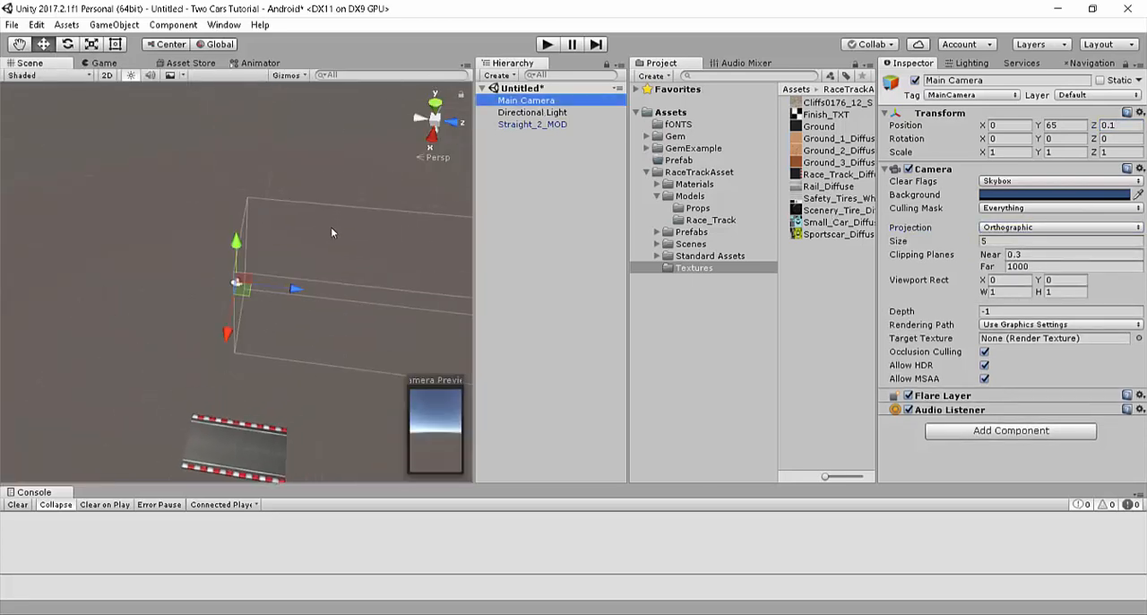
pyautogui.moveTo(331, 229); pyautogui.dragTo(608, 162, button='right')
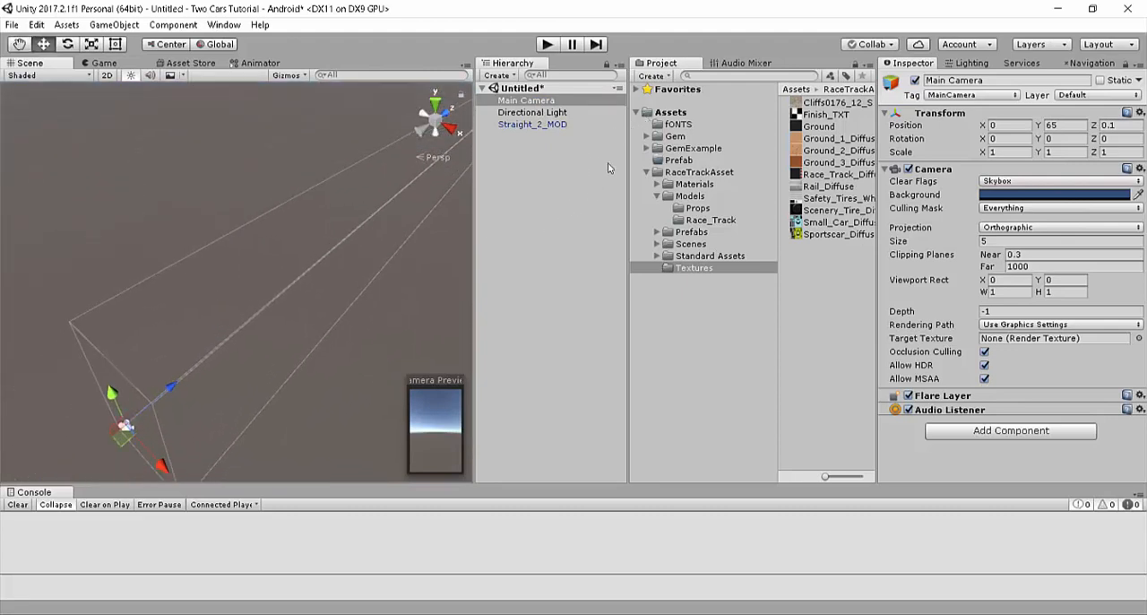
# Step: Switch the Main Camera to Perspective to compare its view volume in the scene, and return it to Orthographic
pyautogui.click(1060, 226)
pyautogui.click(1013, 238)
pyautogui.moveTo(316, 362); pyautogui.dragTo(162, 104, button='right')
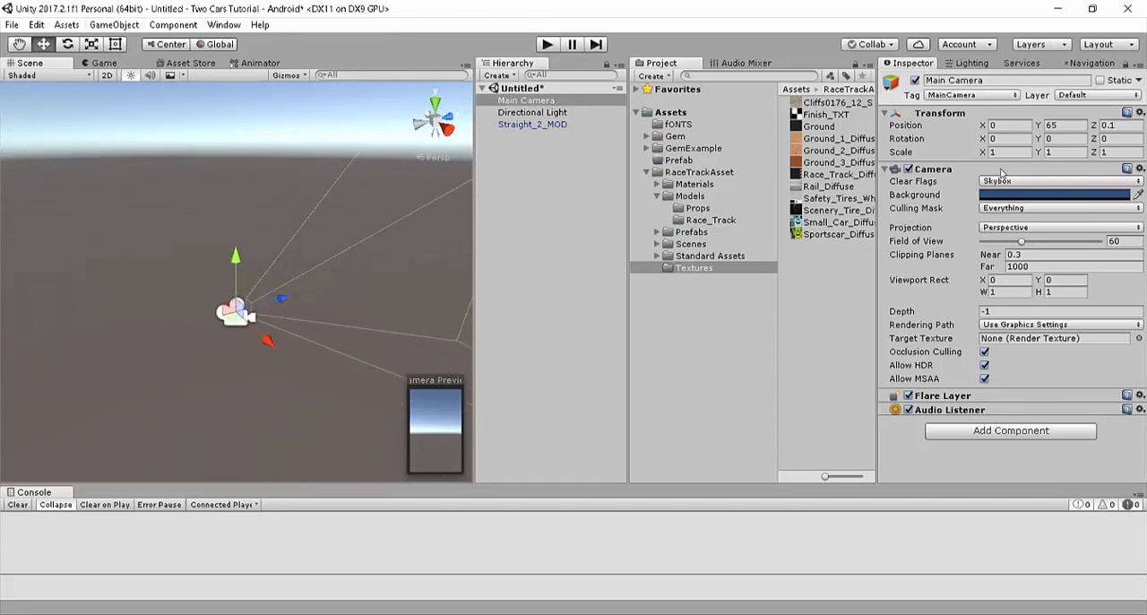
pyautogui.click(1010, 227)
pyautogui.click(1031, 260)
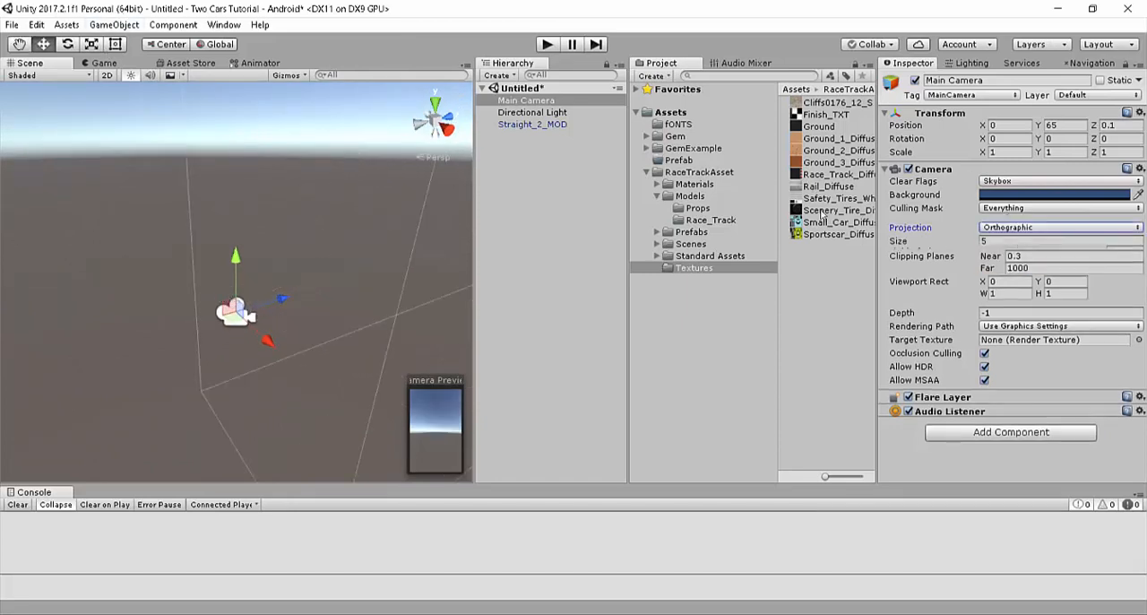
pyautogui.moveTo(16, 212); pyautogui.dragTo(243, 200, button='right')
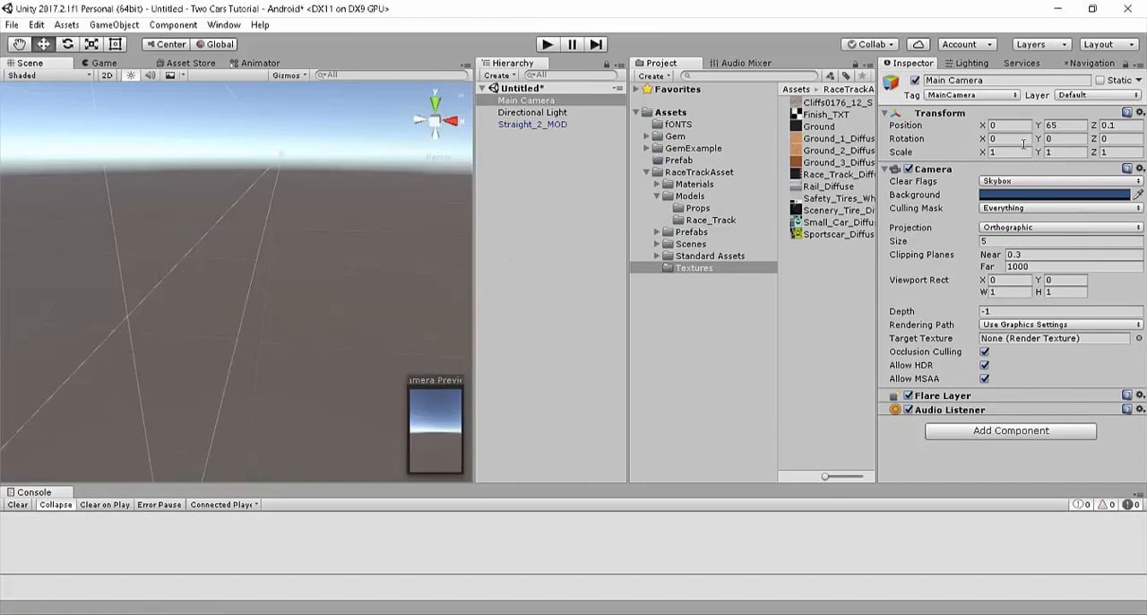
# Step: Set the Main Camera's rotation to X 90 and Y -90, and check the road in the Game view
pyautogui.click(1022, 142)
pyautogui.write('90-90')
pyautogui.press('BackSpace')
pyautogui.press('BackSpace')
pyautogui.press('BackSpace')
pyautogui.press('Tab')
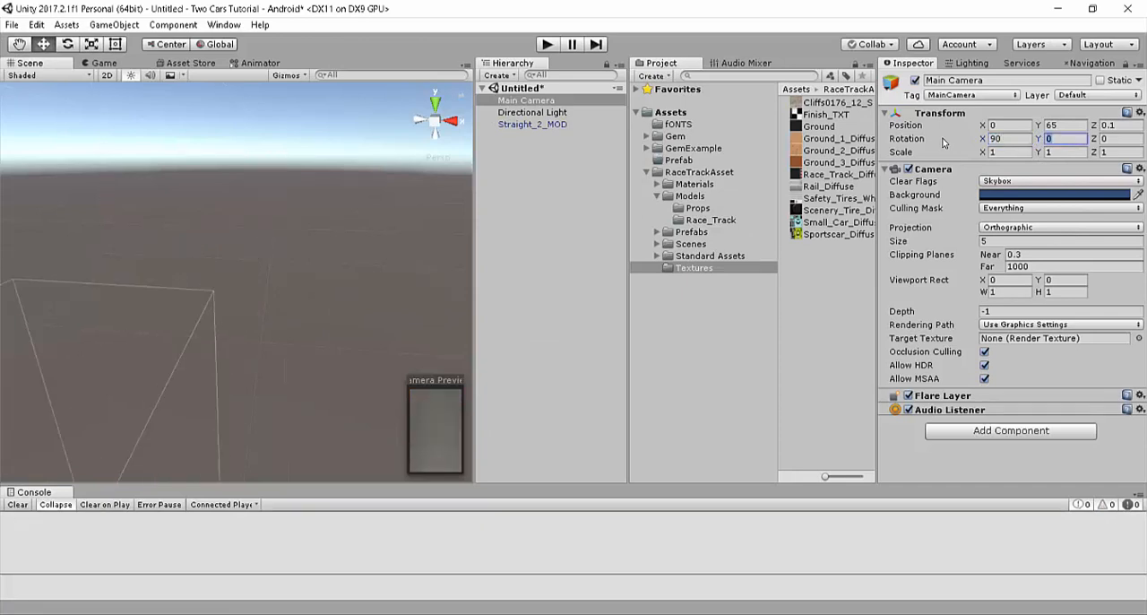
pyautogui.write('-90')
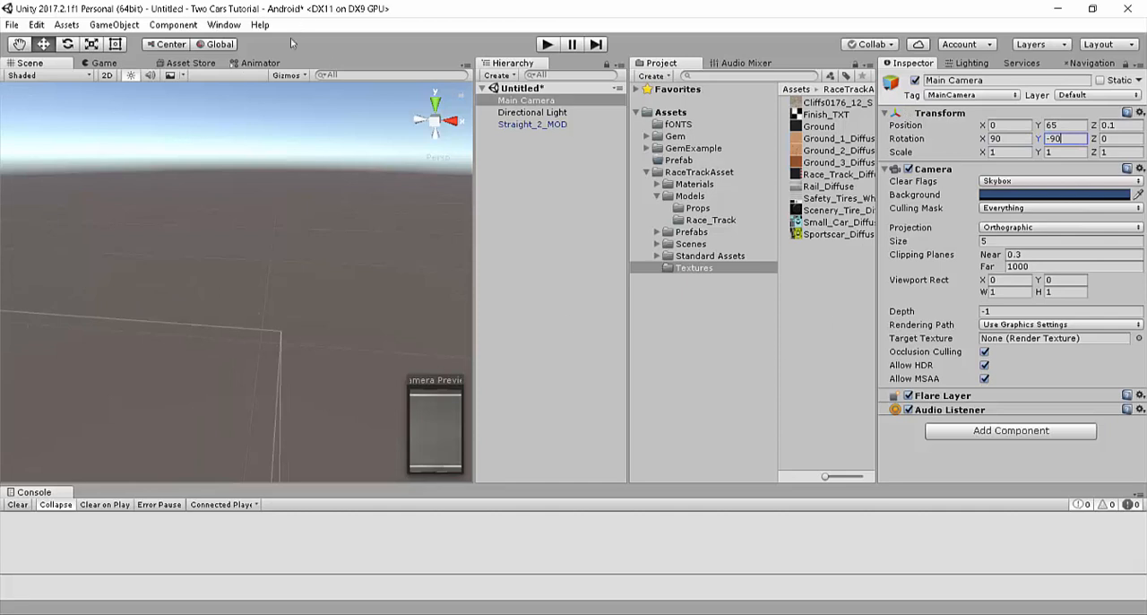
pyautogui.click(122, 65)
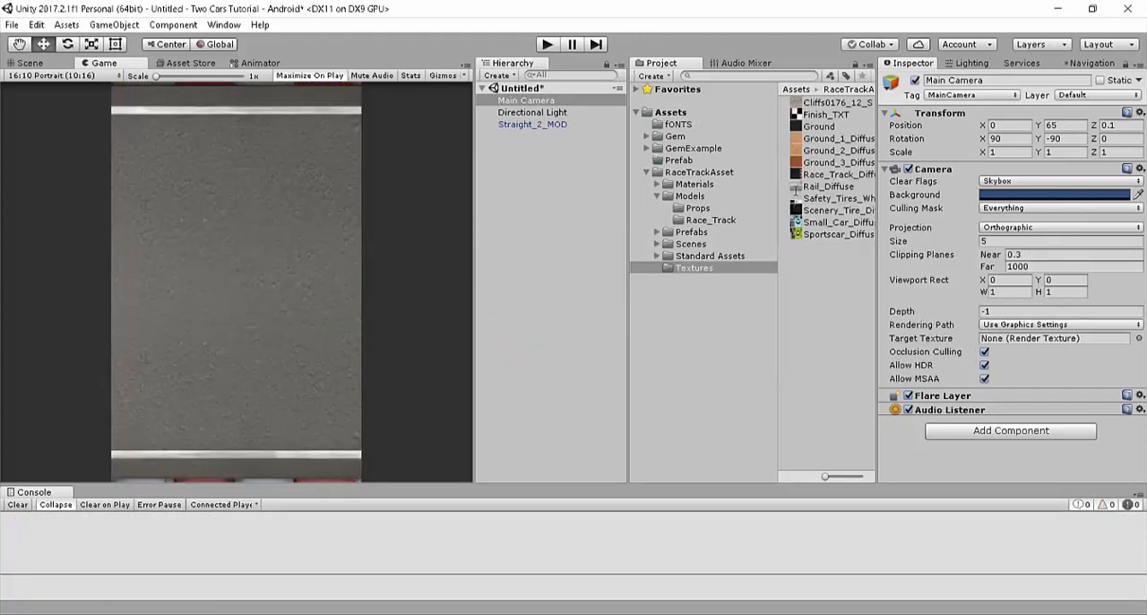
# Step: Set the Main Camera's orthographic size to 9.35
pyautogui.click(956, 244)
pyautogui.write('.35')
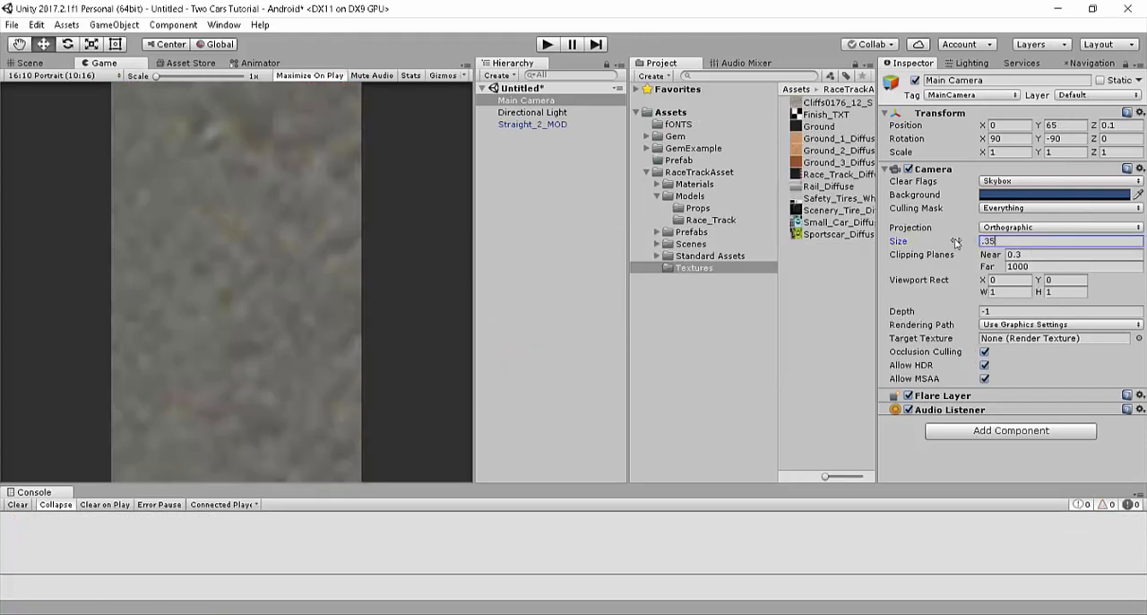
pyautogui.moveTo(1010, 242); pyautogui.dragTo(774, 193)
pyautogui.write('9.')
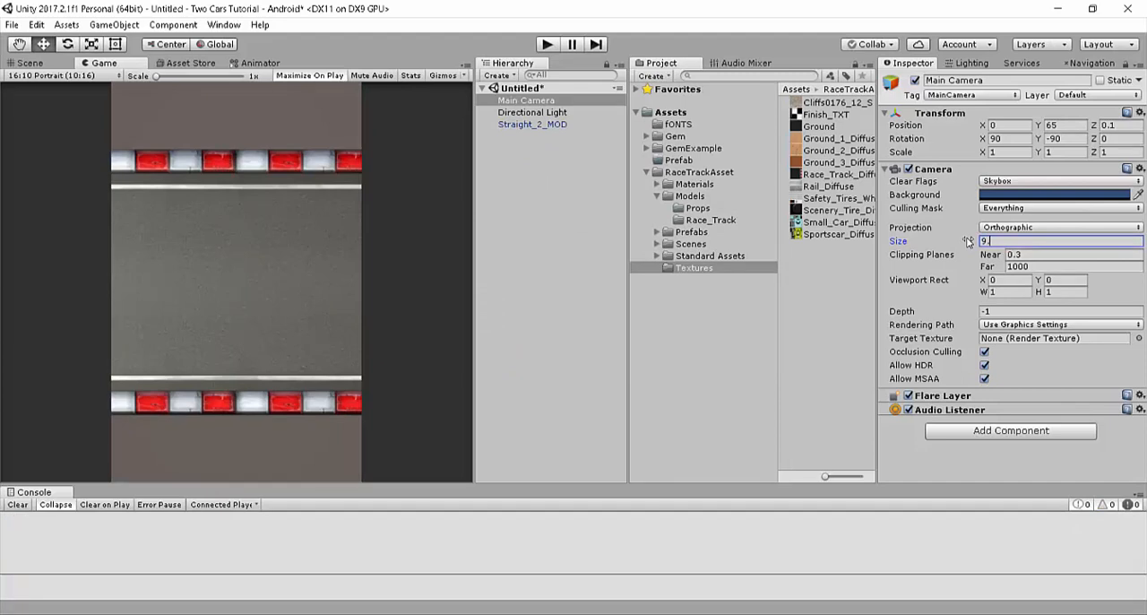
pyautogui.write('35')
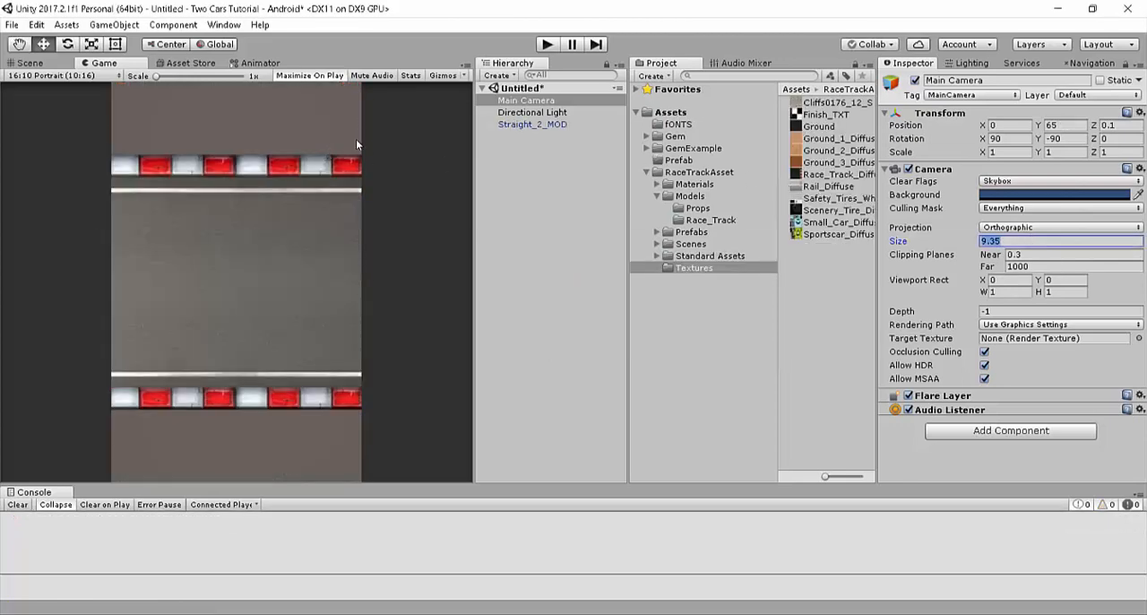
# Step: Rename the Straight_2_MOD object in the scene to Road
pyautogui.click(529, 123)
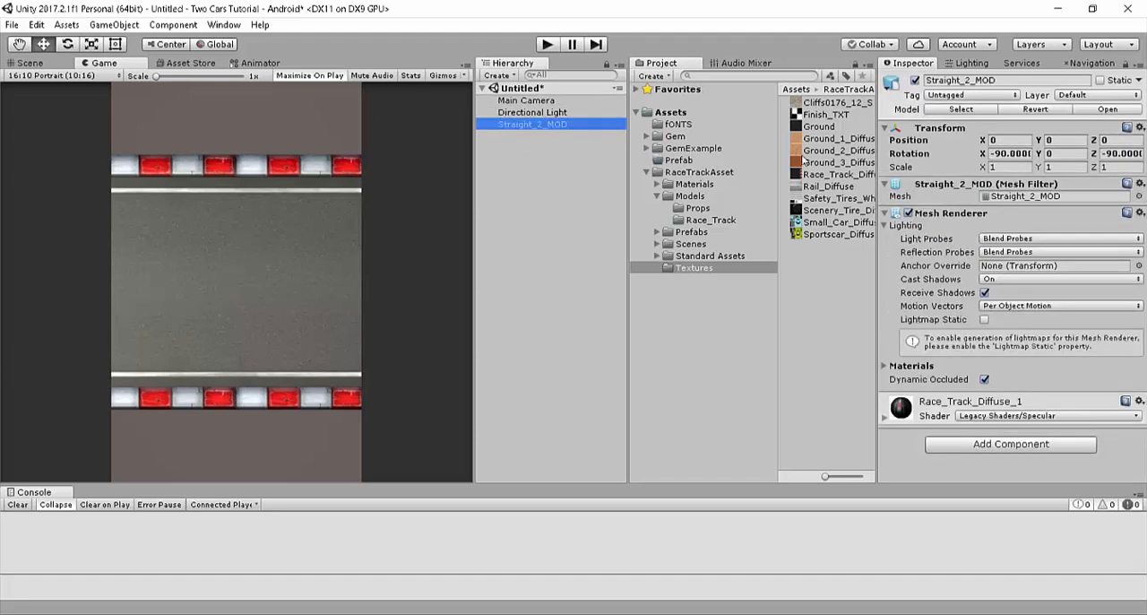
pyautogui.click(1062, 153)
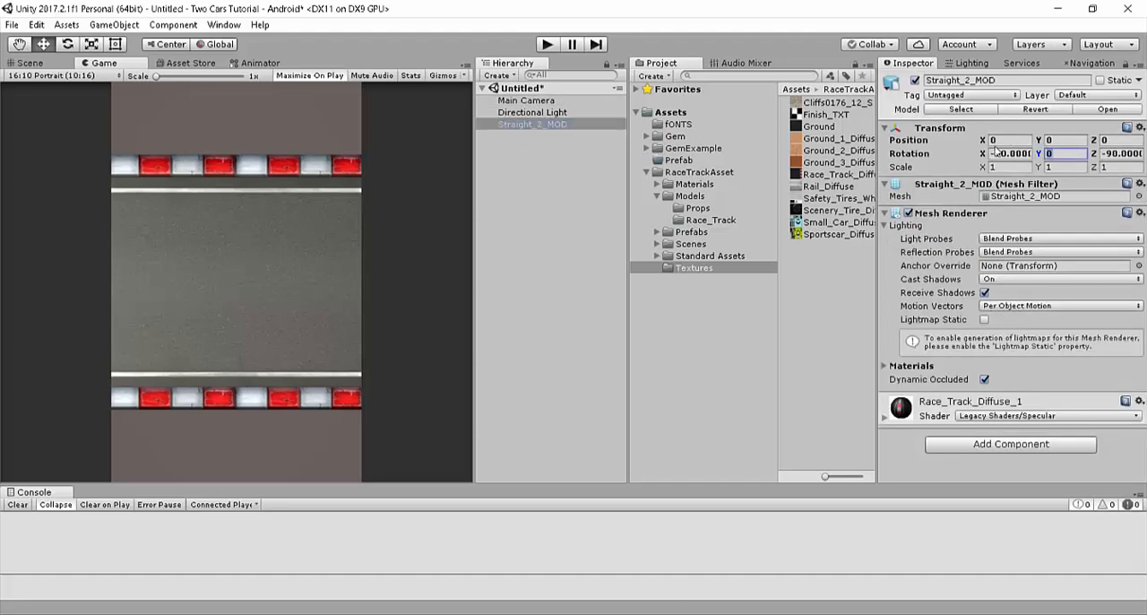
pyautogui.click(30, 62)
pyautogui.doubleClick(528, 124)
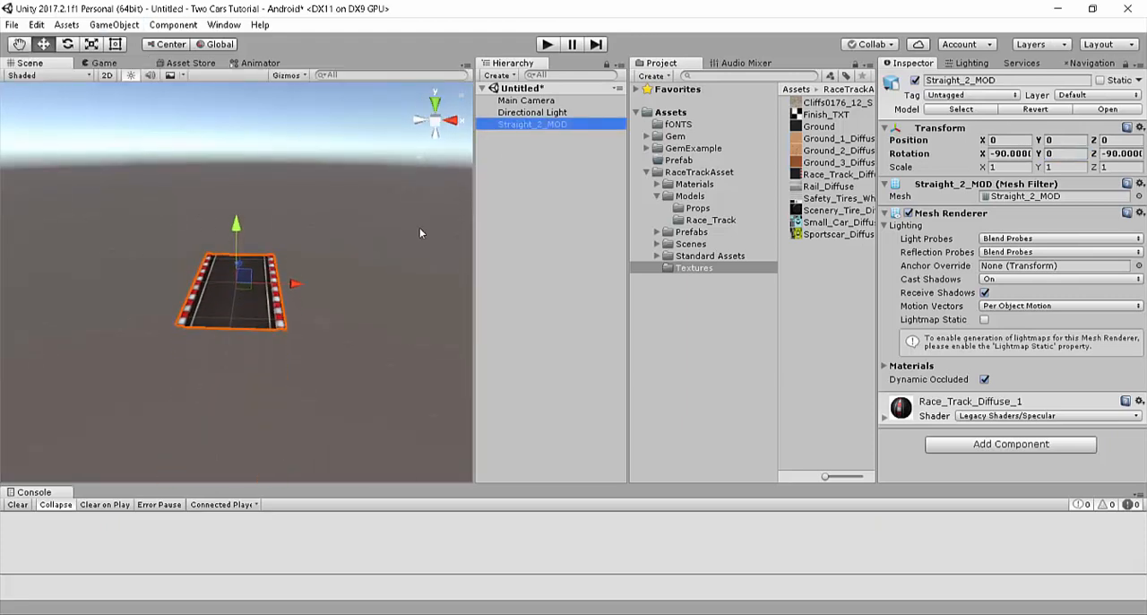
pyautogui.moveTo(1005, 80); pyautogui.dragTo(766, 73)
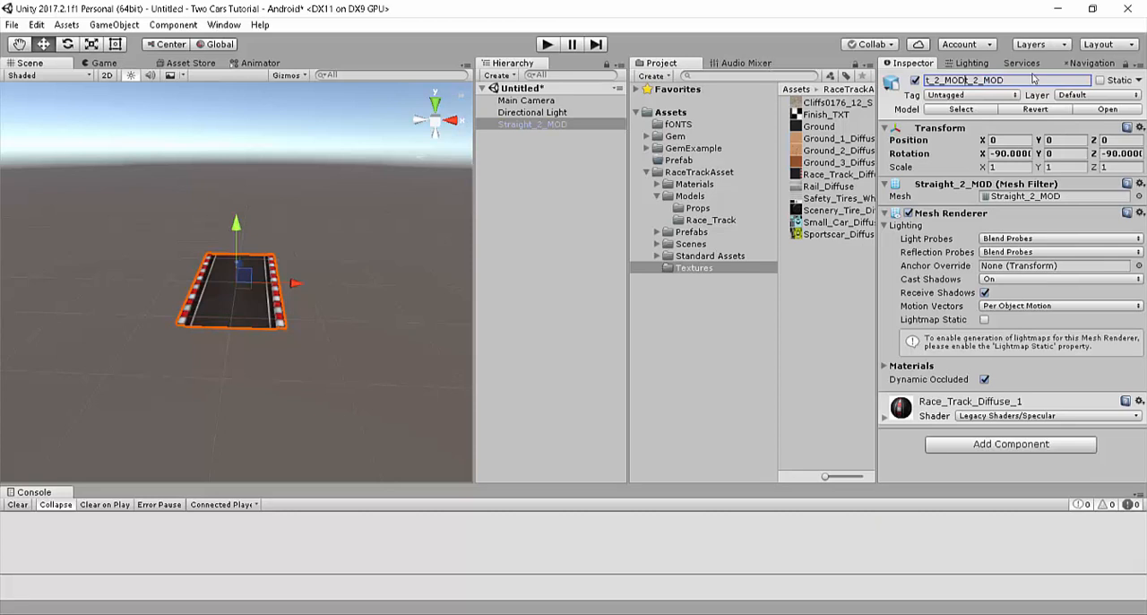
pyautogui.doubleClick(1030, 80)
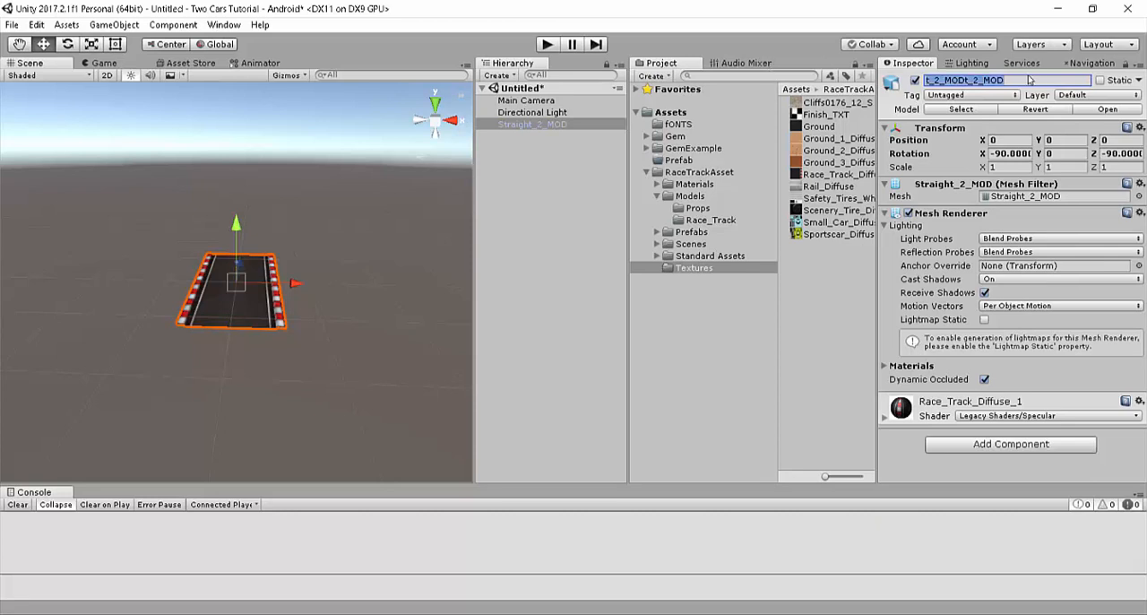
pyautogui.write('Road')
pyautogui.press('Return')
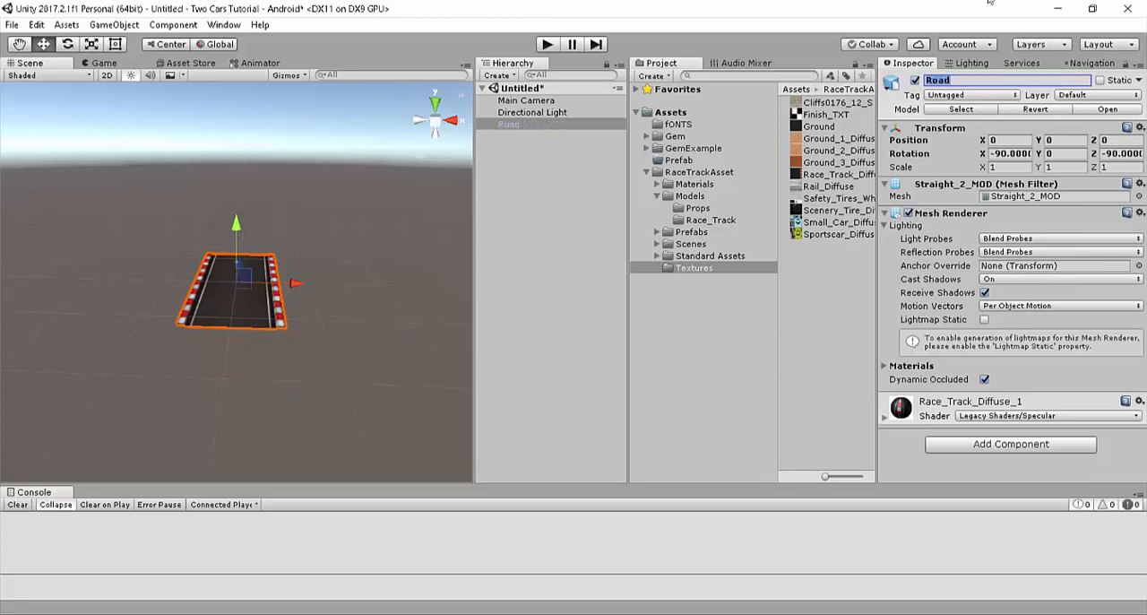
# Step: Set the Road object's Y rotation to 90 while viewing it in the Game view
pyautogui.click(102, 62)
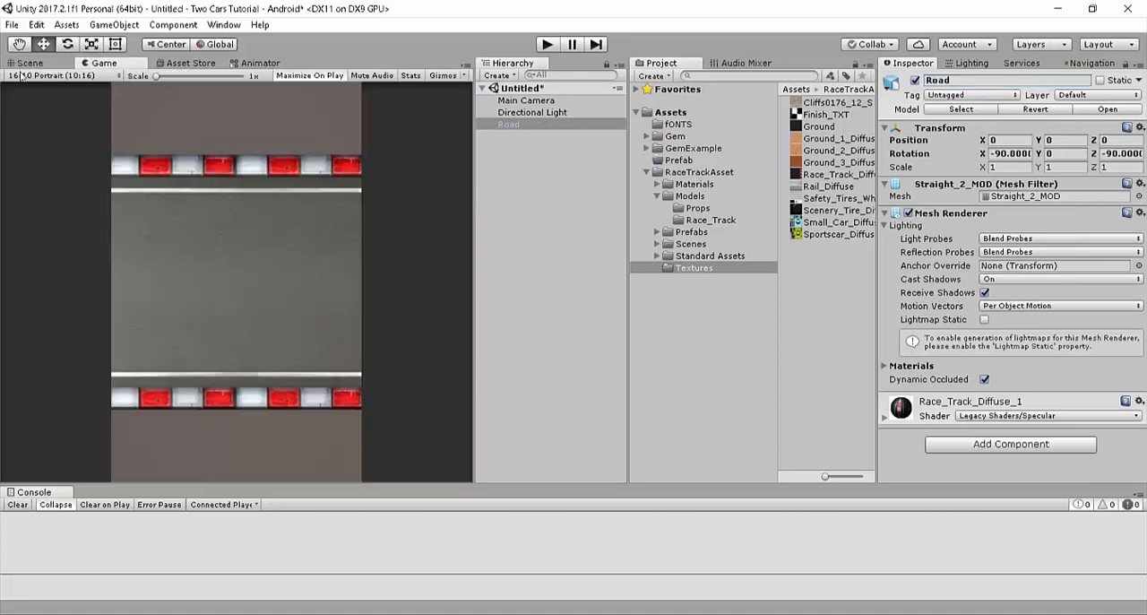
pyautogui.moveTo(1037, 154); pyautogui.dragTo(853, 156)
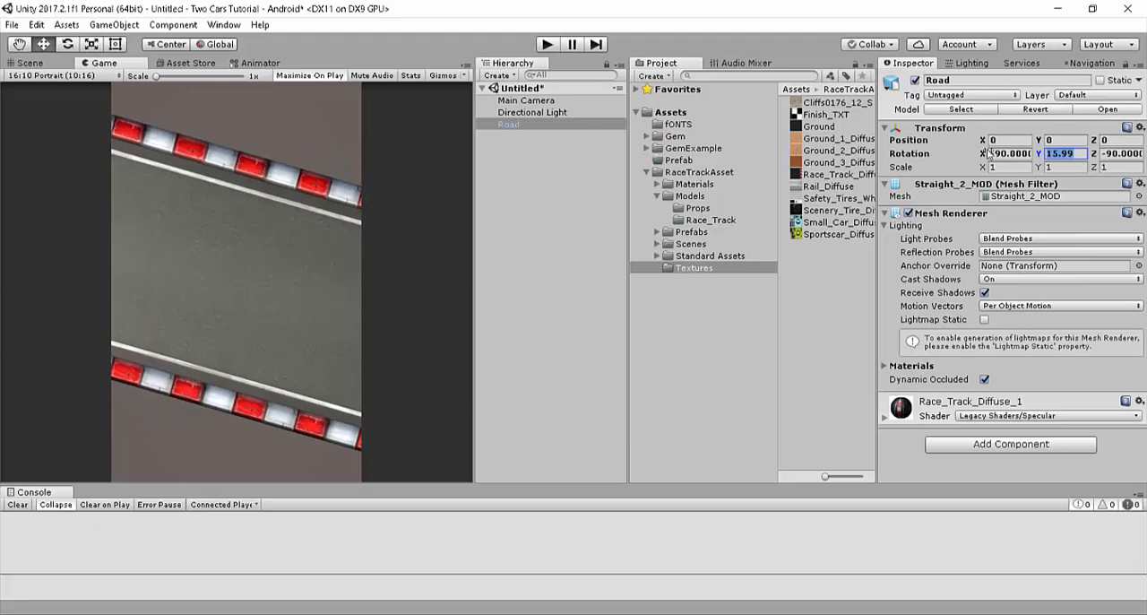
pyautogui.write('90')
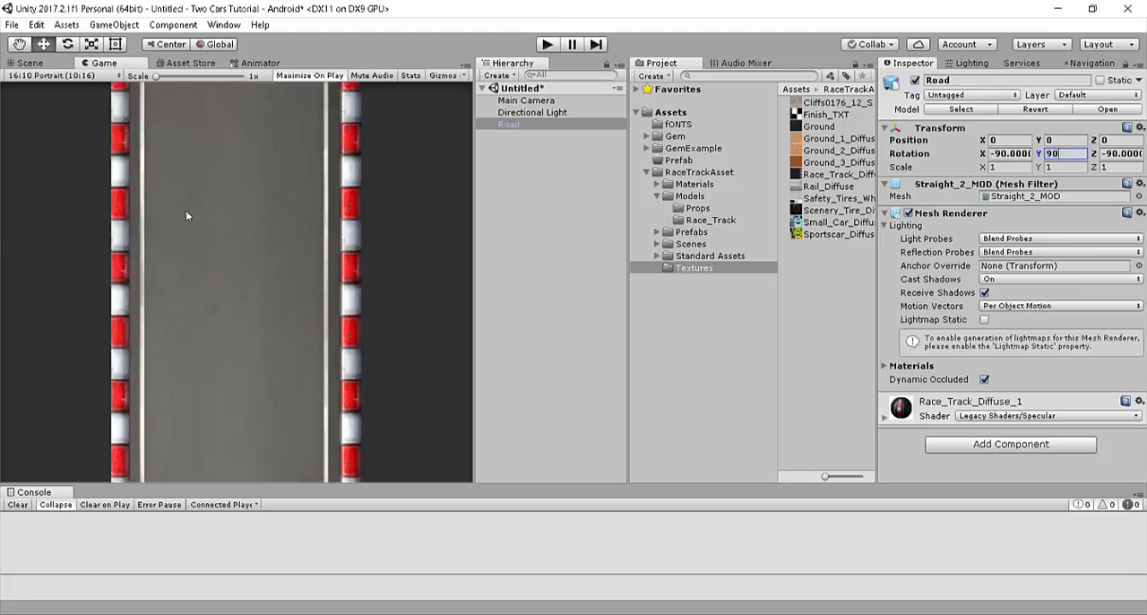
# Step: Place the Rail_PRE prefab from the Racetrack Pack's Prefabs folder at the centre of the road in the scene
pyautogui.click(31, 62)
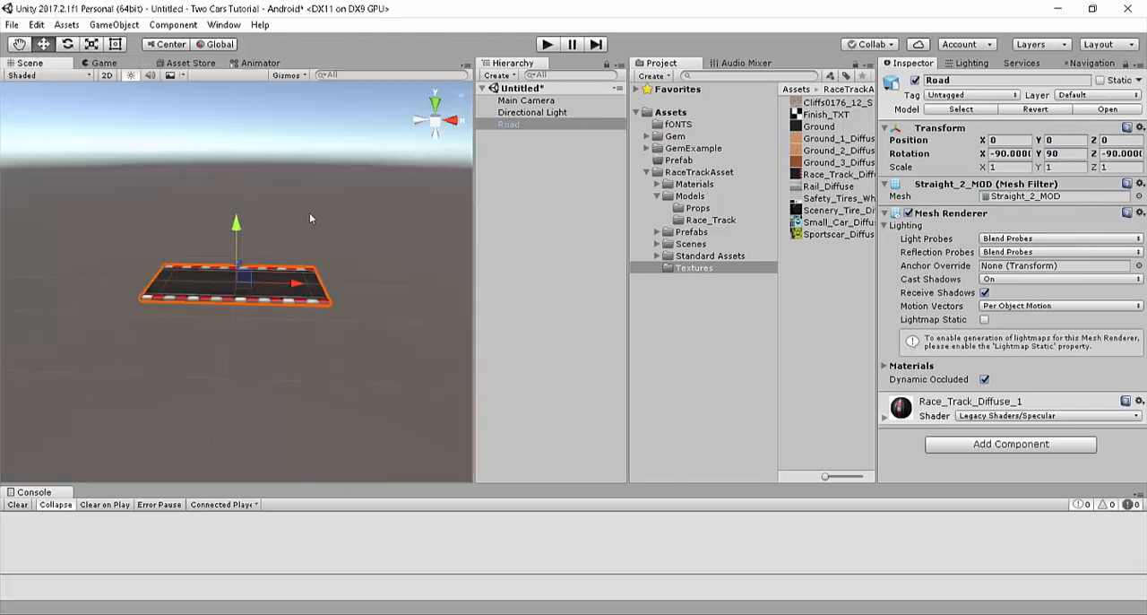
pyautogui.click(538, 127)
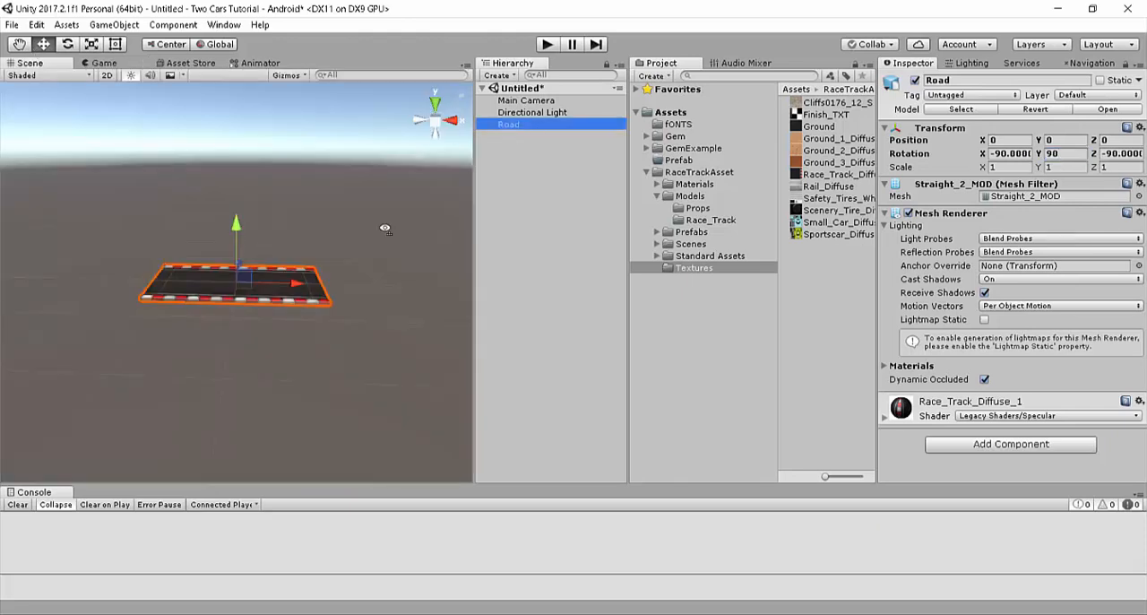
pyautogui.keyDown('alt'); pyautogui.moveTo(384, 229); pyautogui.dragTo(52, 406); pyautogui.keyUp('alt')
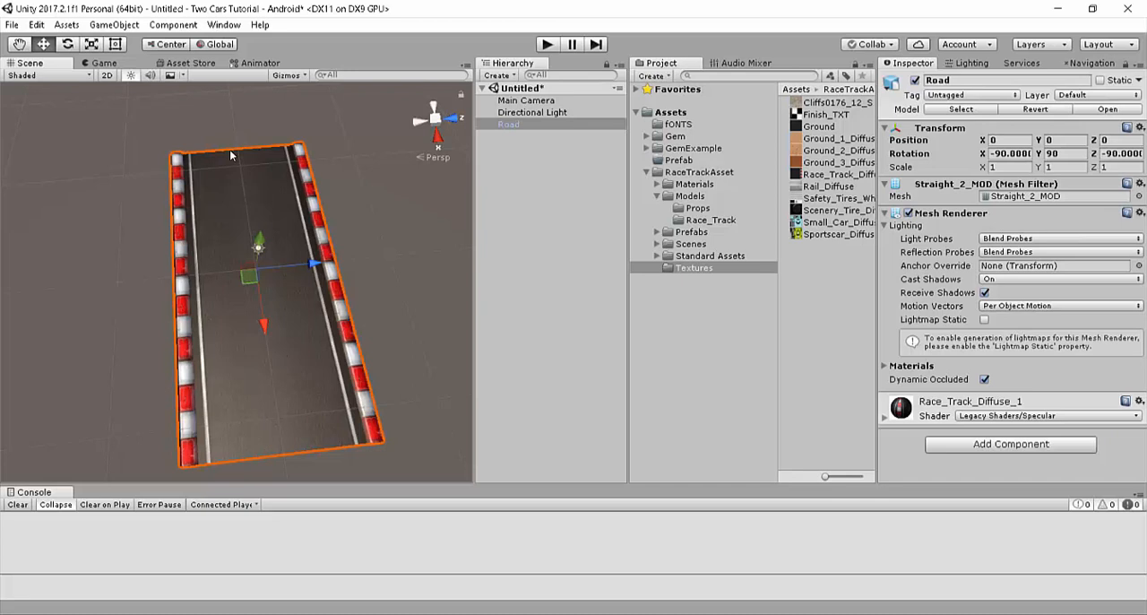
pyautogui.click(703, 233)
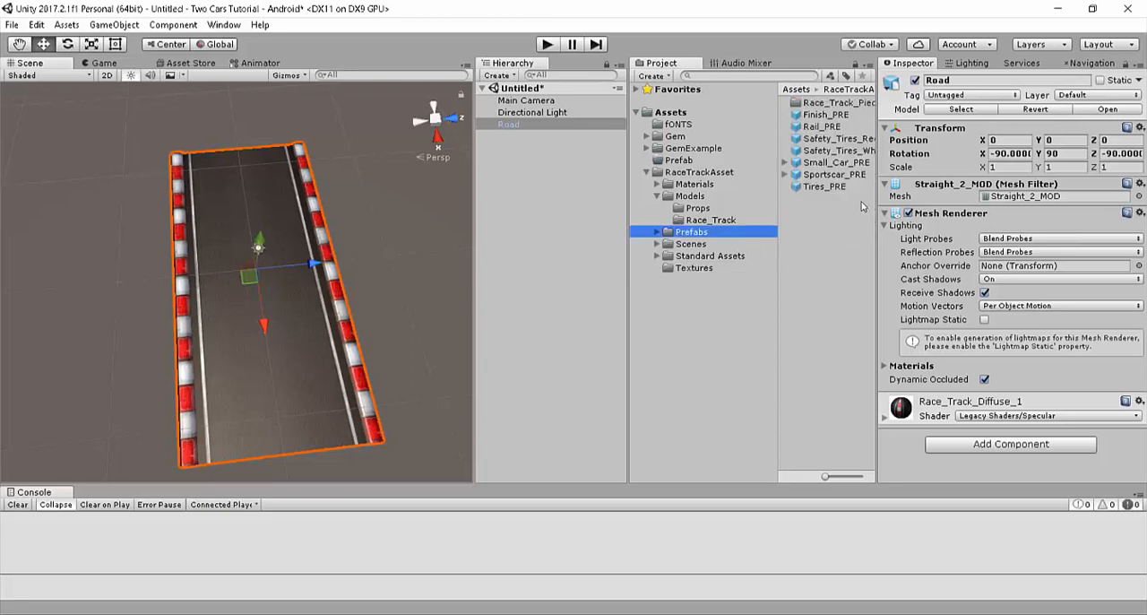
pyautogui.click(804, 128)
pyautogui.moveTo(801, 128); pyautogui.dragTo(421, 126)
pyautogui.scroll(4, 419, 115)
pyautogui.moveTo(419, 115); pyautogui.dragTo(340, 131, button='right')
pyautogui.scroll(-4, 340, 131)
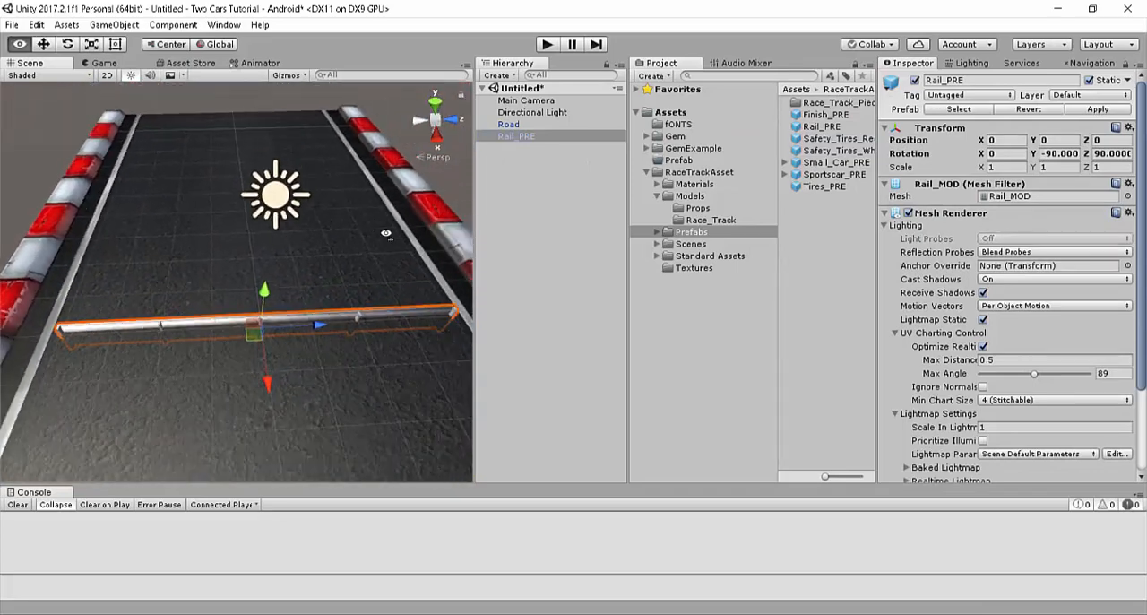
# Step: Set the rail's Y rotation to 0 and shift it along the road to about X 6.91
pyautogui.click(1063, 153)
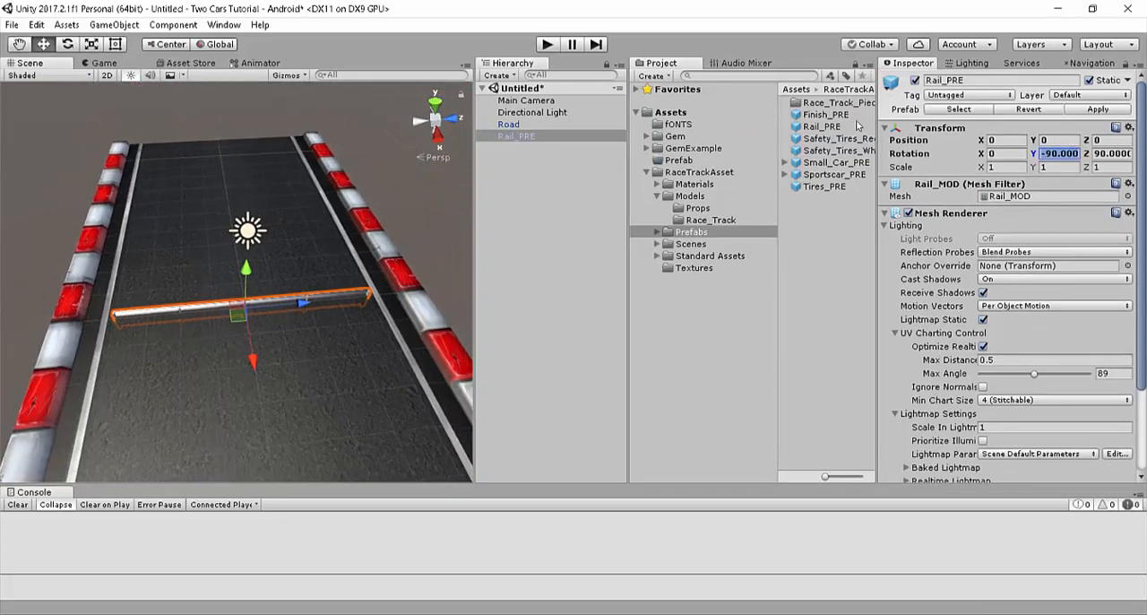
pyautogui.write('0')
pyautogui.keyDown('alt'); pyautogui.moveTo(190, 356); pyautogui.dragTo(730, 399); pyautogui.keyUp('alt')
pyautogui.moveTo(320, 356); pyautogui.dragTo(439, 355)
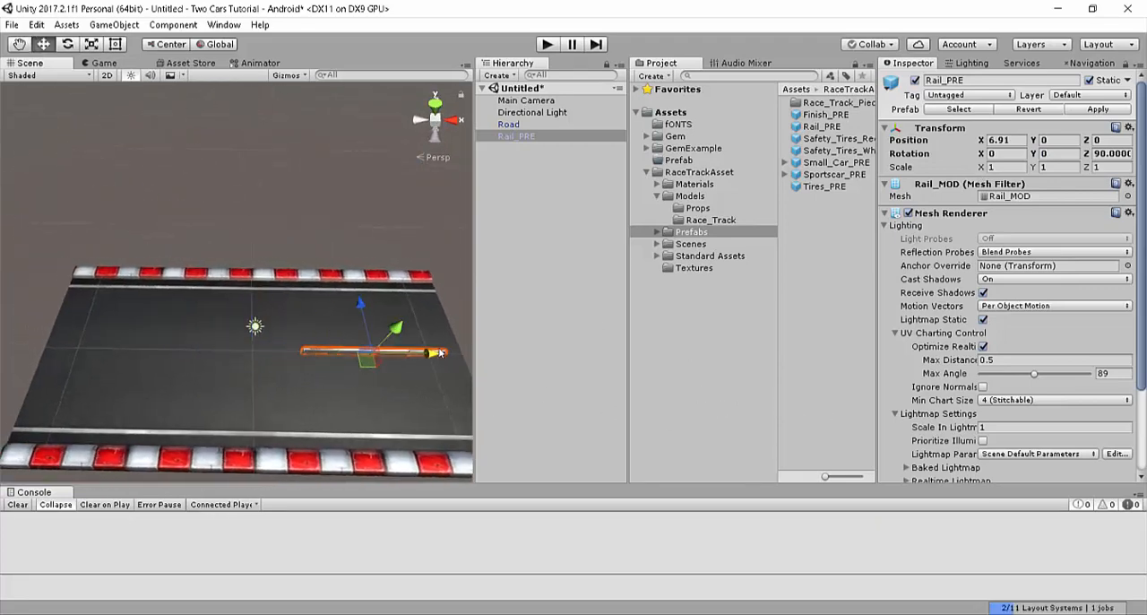
# Step: Raise the rail above the road surface to about Y 0.44, checking its height up close
pyautogui.press('w')
pyautogui.moveTo(439, 356); pyautogui.dragTo(343, 302, button='right')
pyautogui.moveTo(220, 285); pyautogui.dragTo(222, 261)
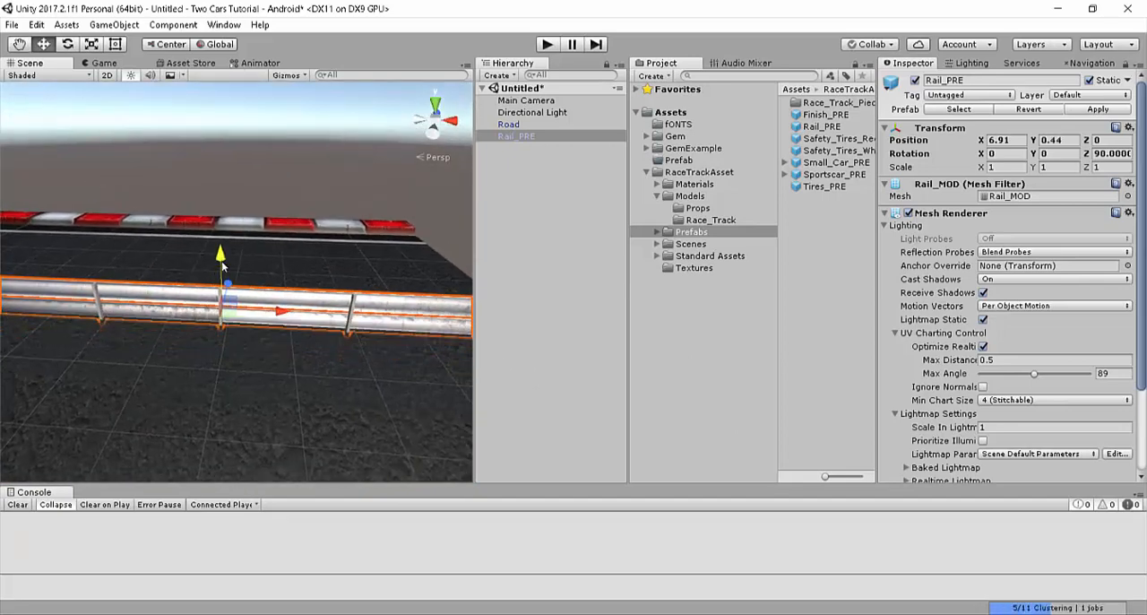
pyautogui.press('s')
pyautogui.moveTo(253, 243); pyautogui.dragTo(366, 390, button='right')
pyautogui.press('w')
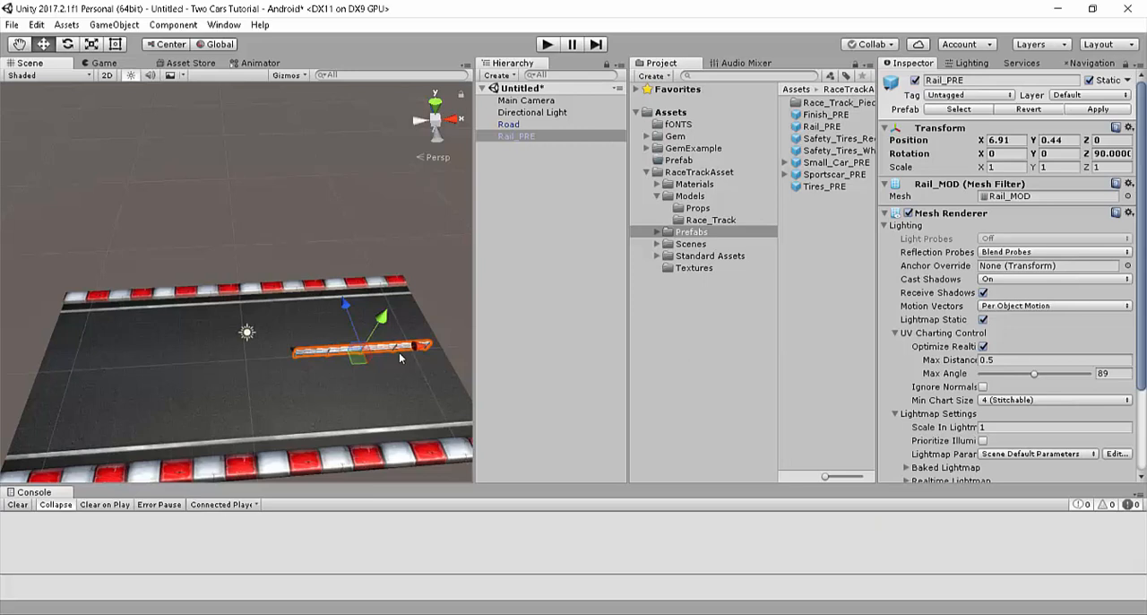
# Step: Duplicate the rail, move the copy along the road to about X -5.09, and check both in the Game view
pyautogui.click(542, 139)
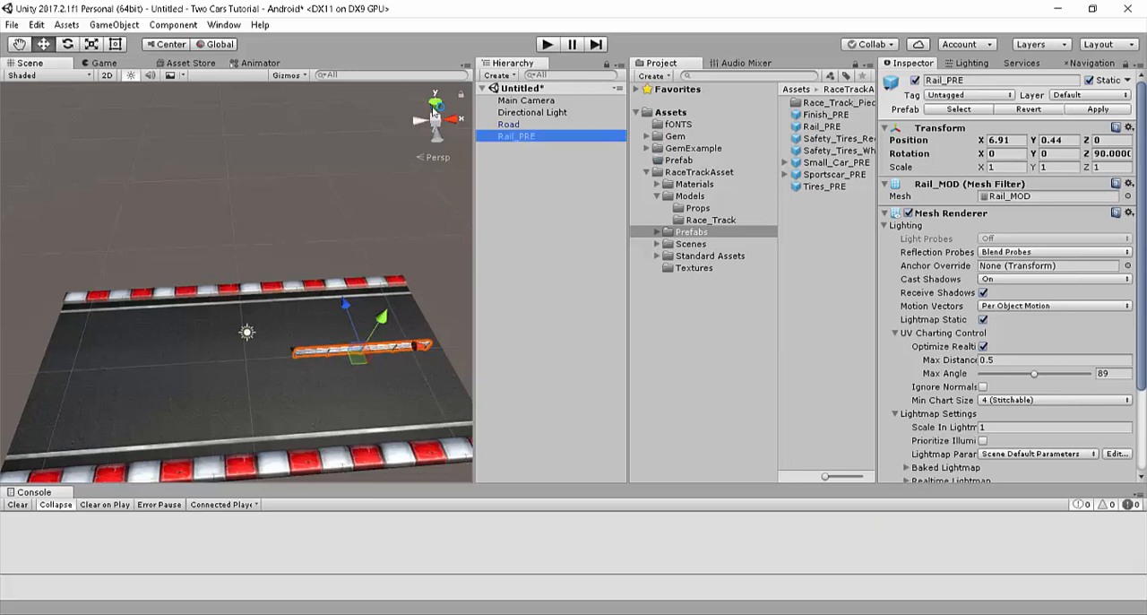
pyautogui.hotkey('ctrl', 'd')
pyautogui.moveTo(426, 350); pyautogui.dragTo(231, 363)
pyautogui.keyDown('alt'); pyautogui.moveTo(439, 296); pyautogui.dragTo(448, 358); pyautogui.keyUp('alt')
pyautogui.click(104, 63)
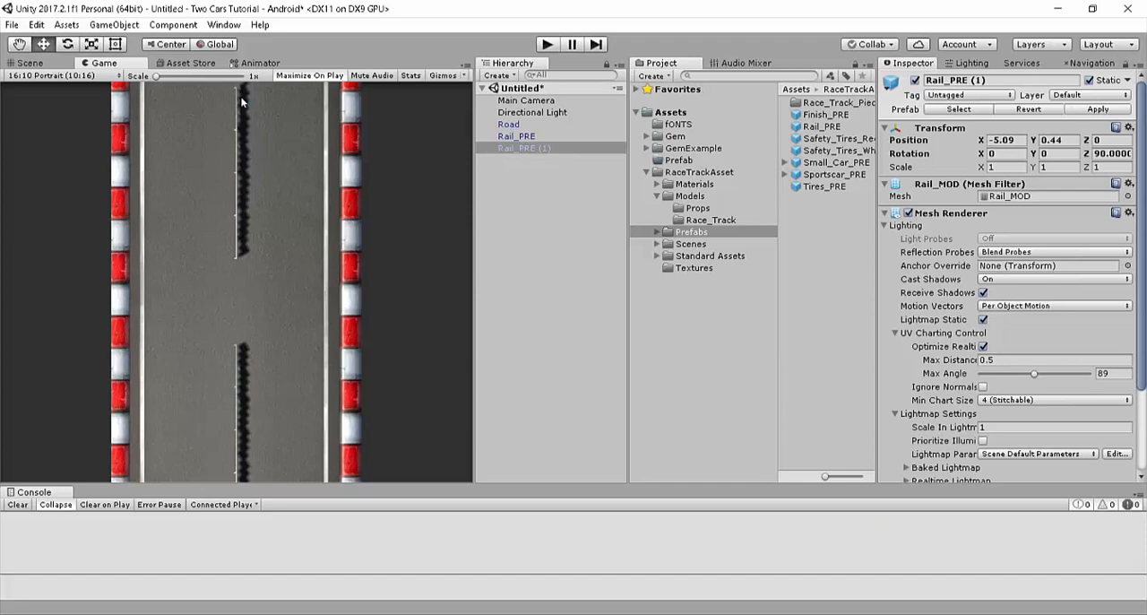
# Step: Try Reflection Probes set to Off on Rail_PRE, and restore the setting to Blend Probes
pyautogui.click(533, 135)
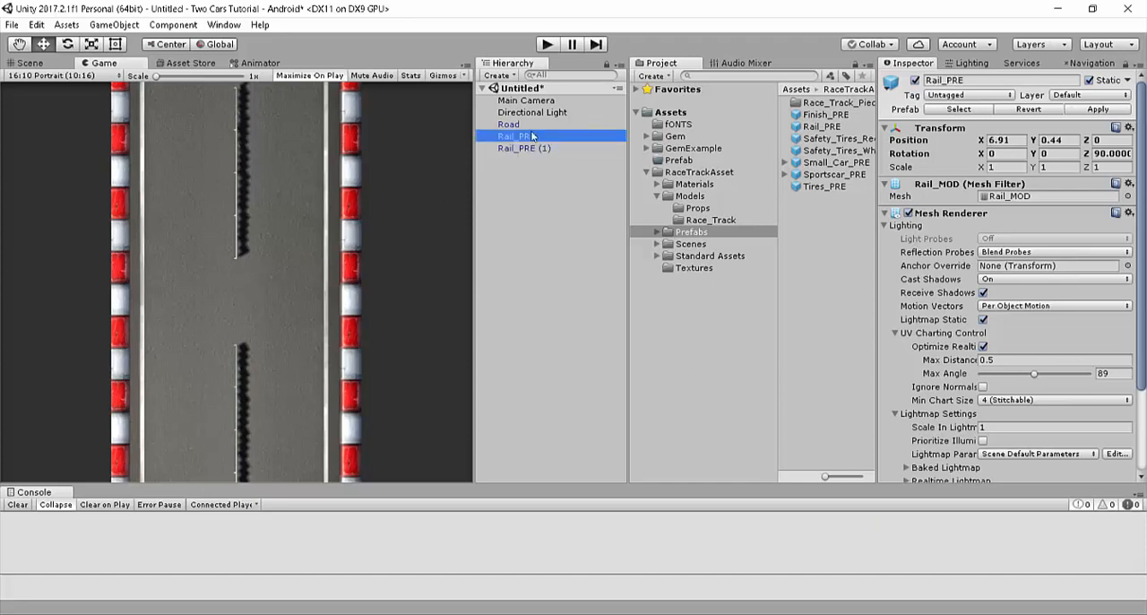
pyautogui.scroll(-3, 1053, 395)
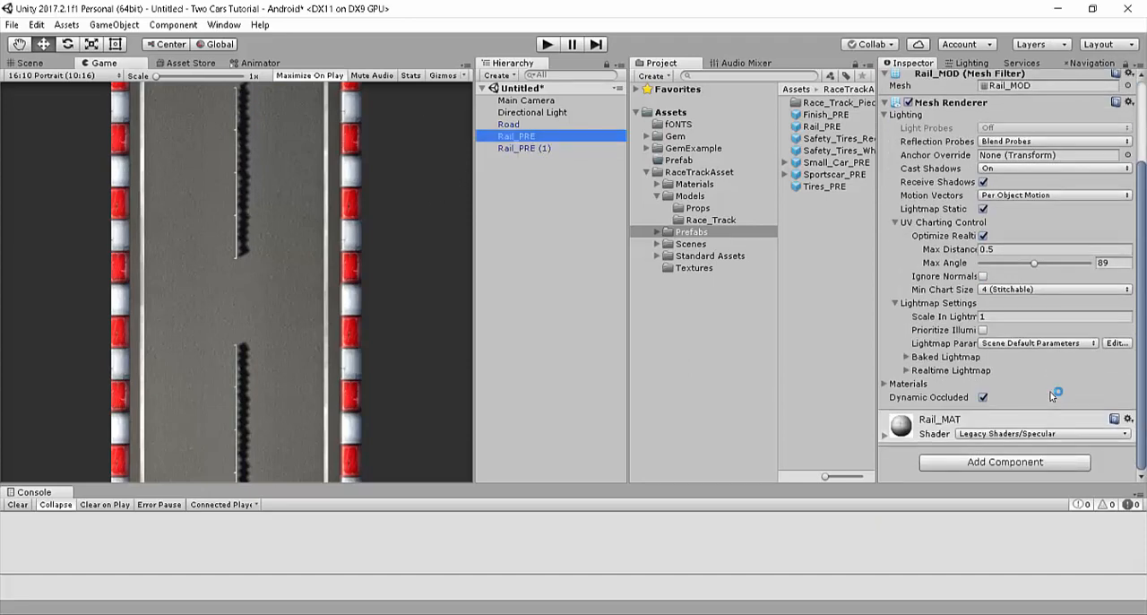
pyautogui.scroll(3, 1053, 395)
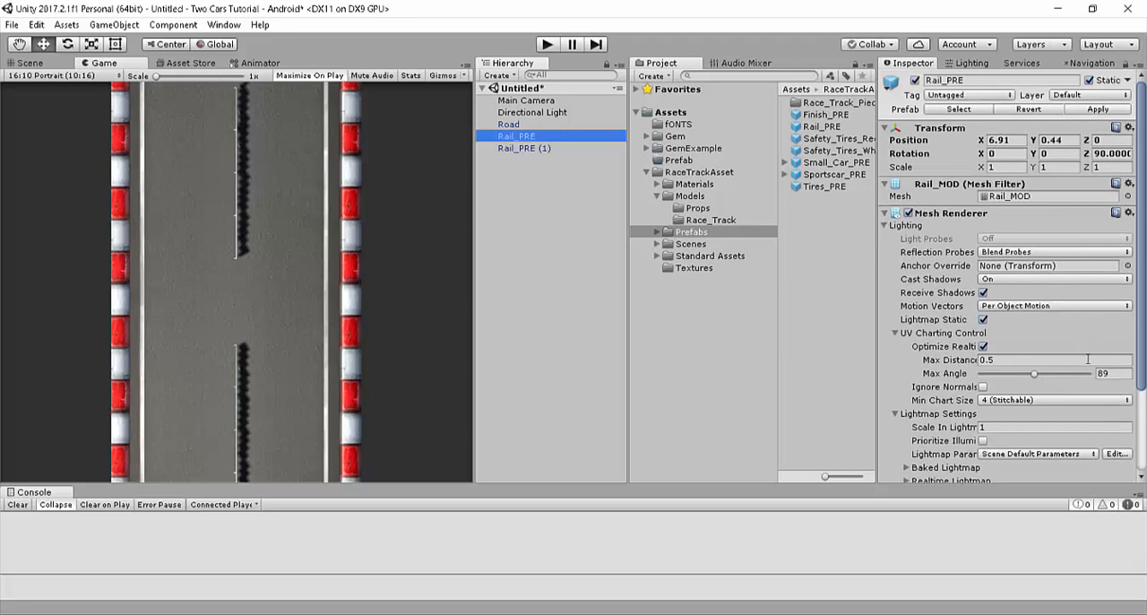
pyautogui.scroll(-3, 1088, 359)
pyautogui.click(1017, 142)
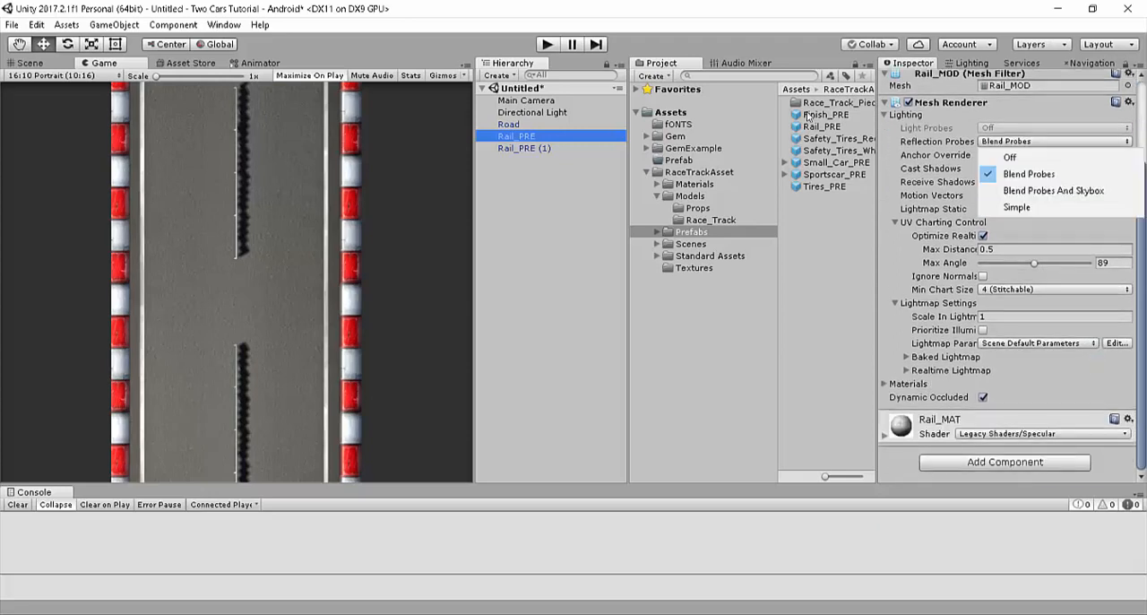
pyautogui.click(1010, 158)
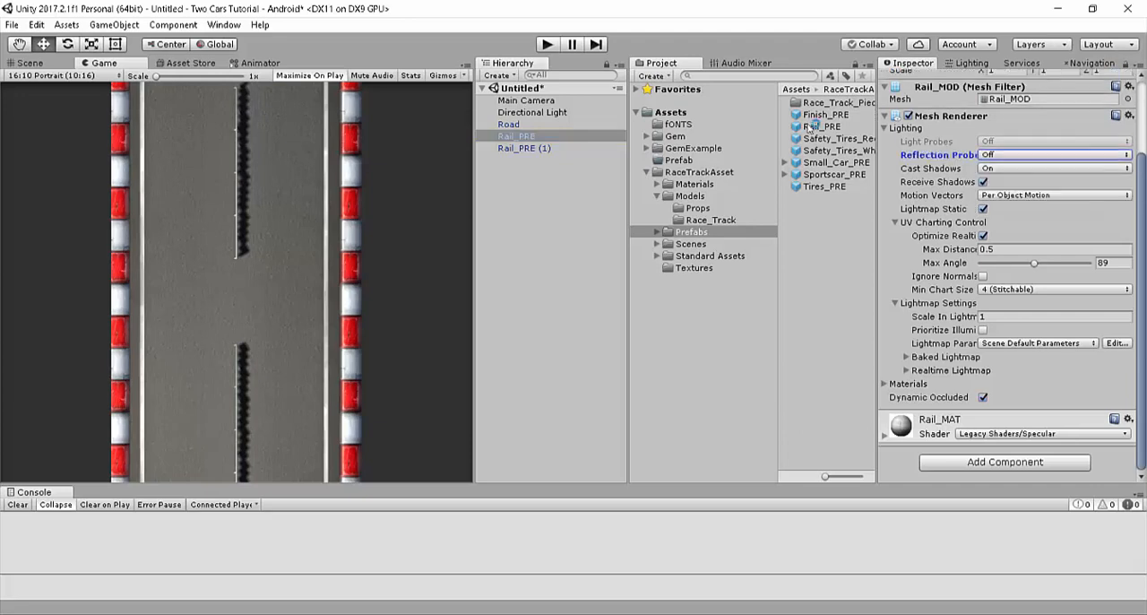
pyautogui.click(1013, 155)
pyautogui.click(1029, 188)
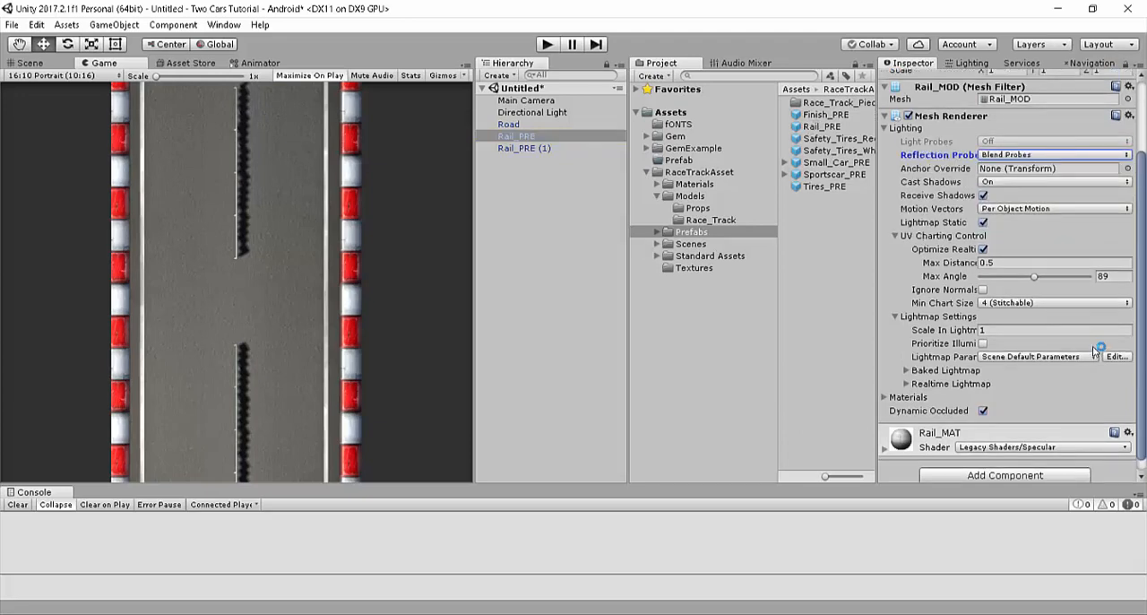
# Step: Set Cast Shadows to Off in the Mesh Renderer of both rails
pyautogui.scroll(2, 1094, 363)
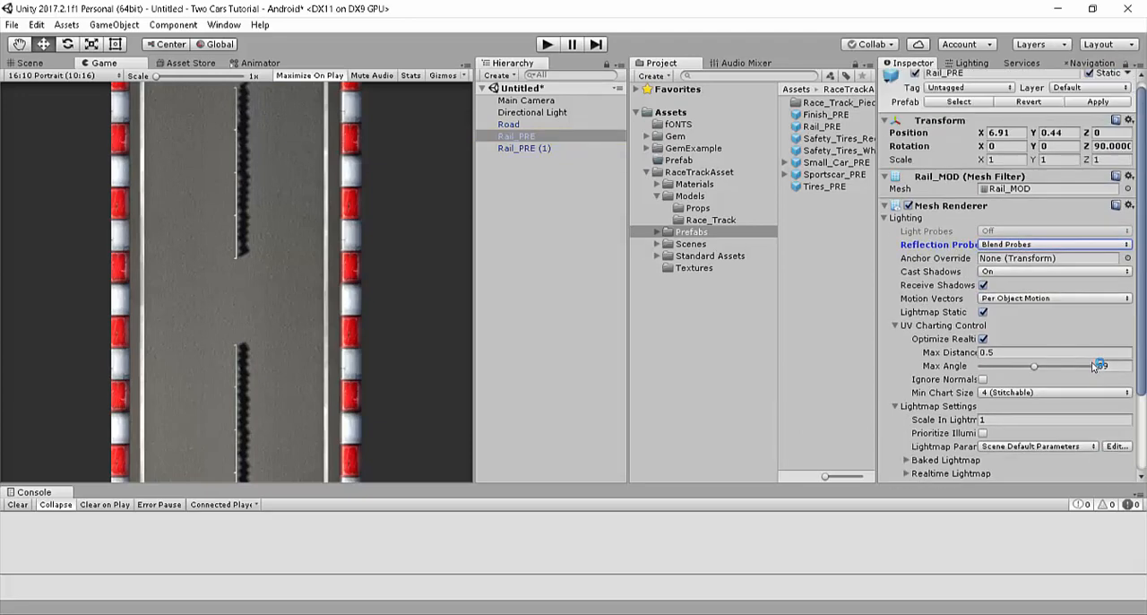
pyautogui.click(1027, 273)
pyautogui.click(816, 234)
pyautogui.click(538, 149)
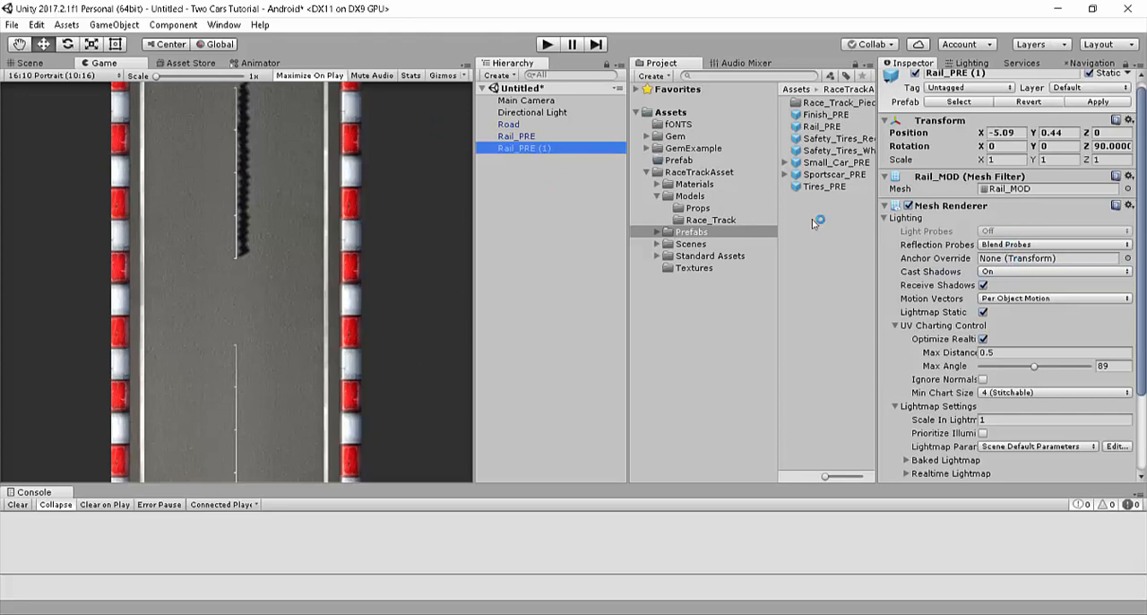
pyautogui.click(1018, 273)
pyautogui.click(1018, 287)
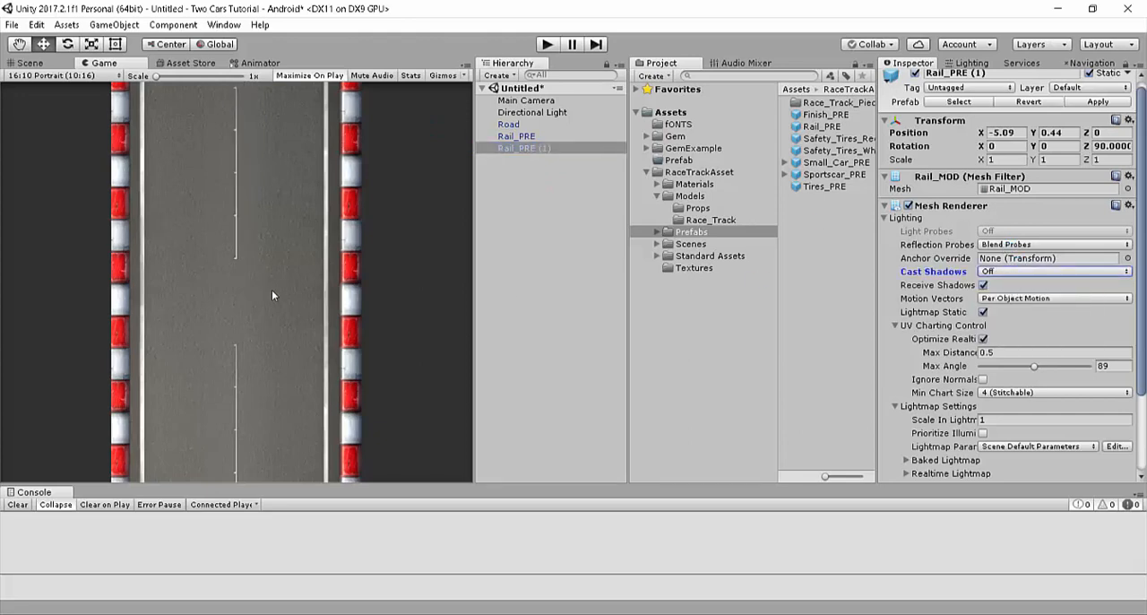
# Step: Inspect the rails, the road and the Main Camera's coverage from several angles in the Scene and Game views
pyautogui.click(53, 60)
pyautogui.moveTo(84, 88); pyautogui.dragTo(155, 105, button='right')
pyautogui.scroll(5, 156, 104)
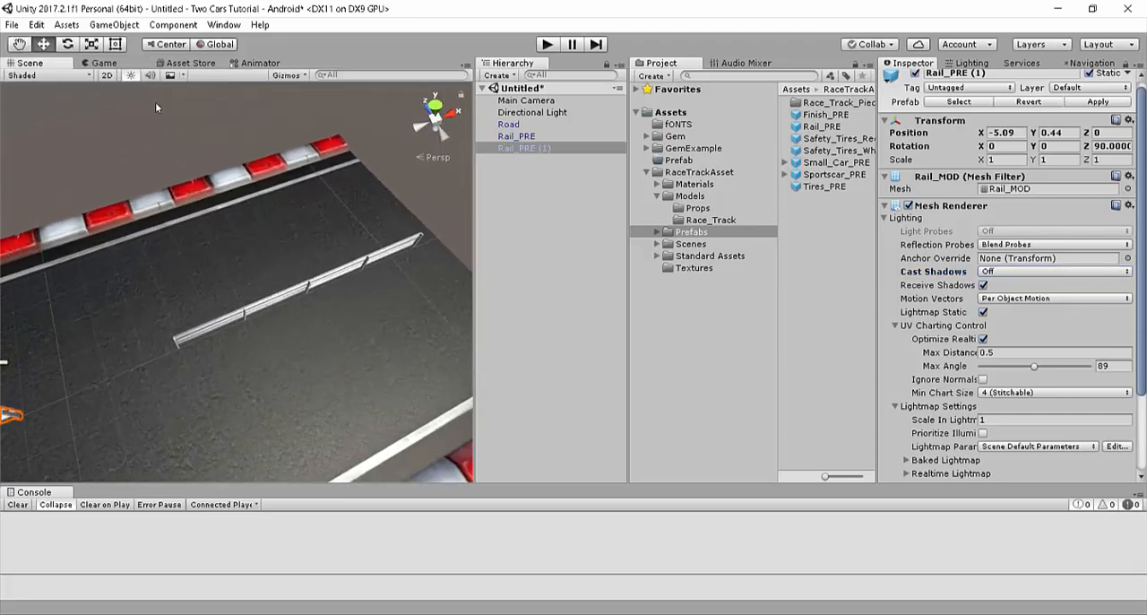
pyautogui.click(126, 63)
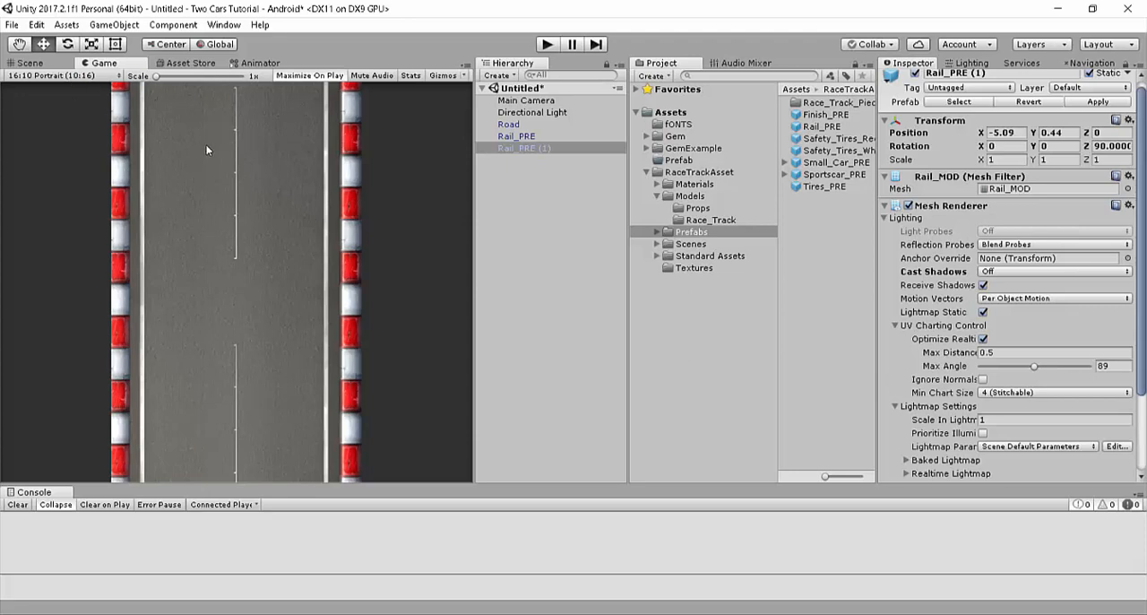
pyautogui.click(27, 63)
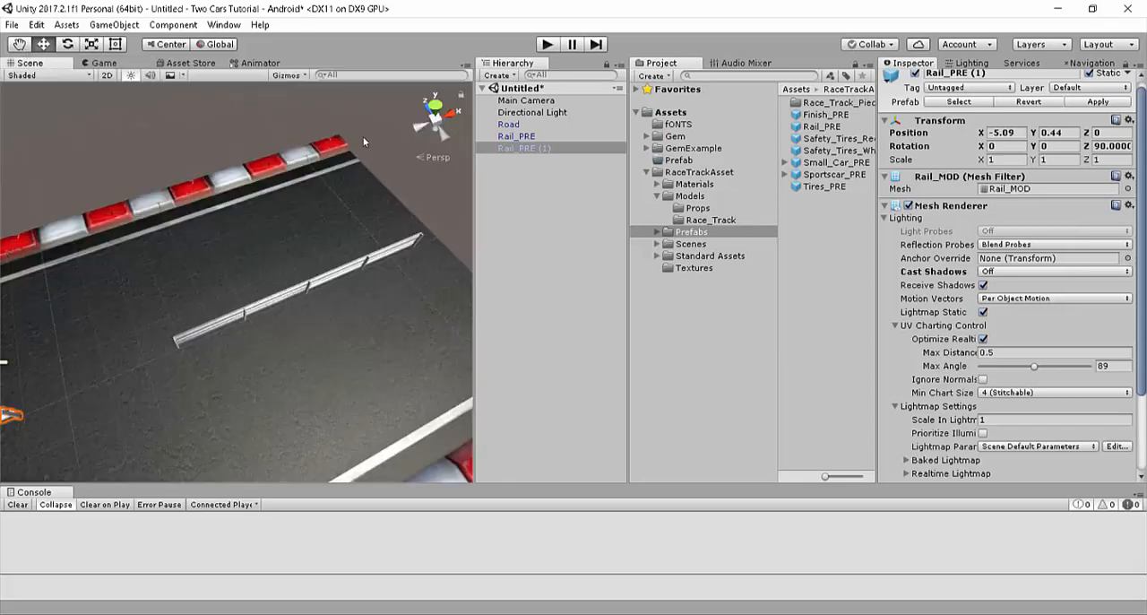
pyautogui.moveTo(364, 142); pyautogui.dragTo(271, 224, button='right')
pyautogui.press('s')
pyautogui.click(500, 102)
pyautogui.press('s')
pyautogui.moveTo(310, 260); pyautogui.dragTo(309, 54, button='right')
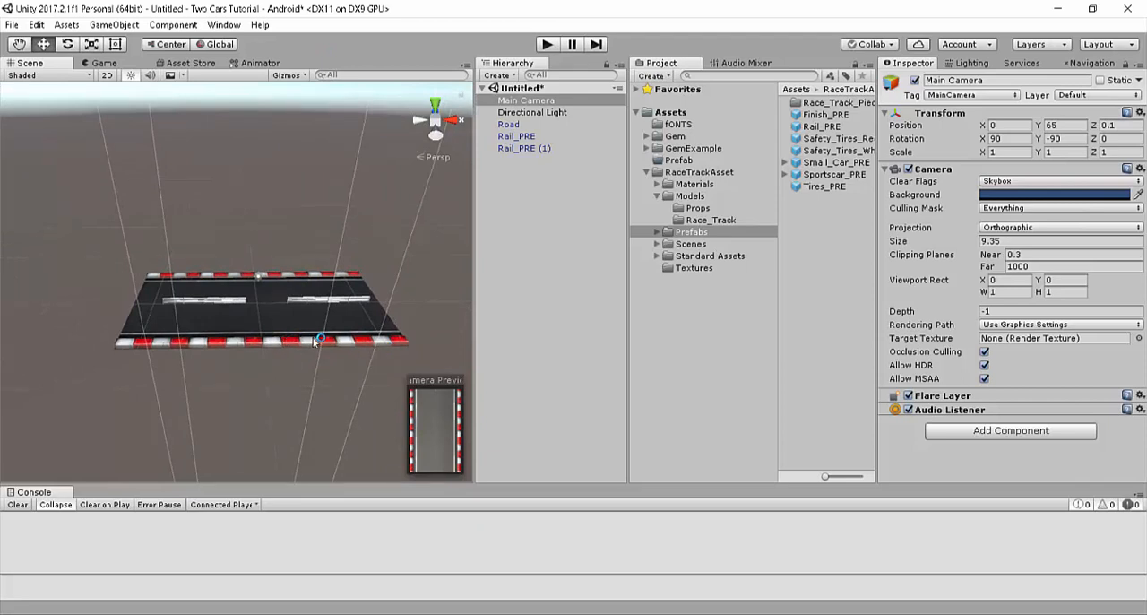
pyautogui.moveTo(292, 342); pyautogui.dragTo(240, 349, button='right')
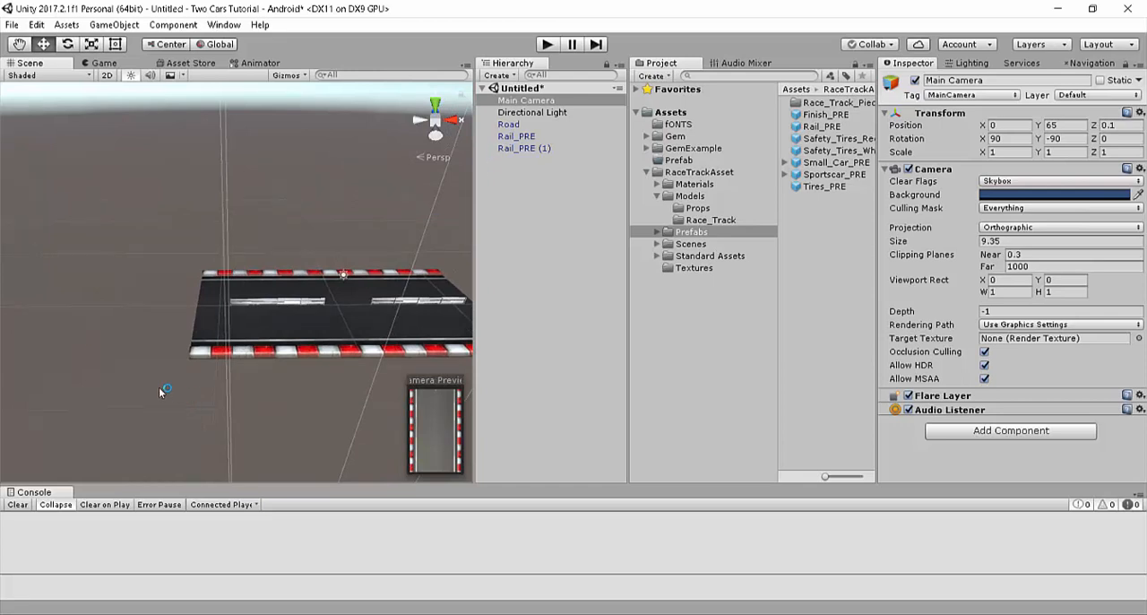
pyautogui.moveTo(184, 328); pyautogui.dragTo(334, 288, button='right')
pyautogui.click(527, 124)
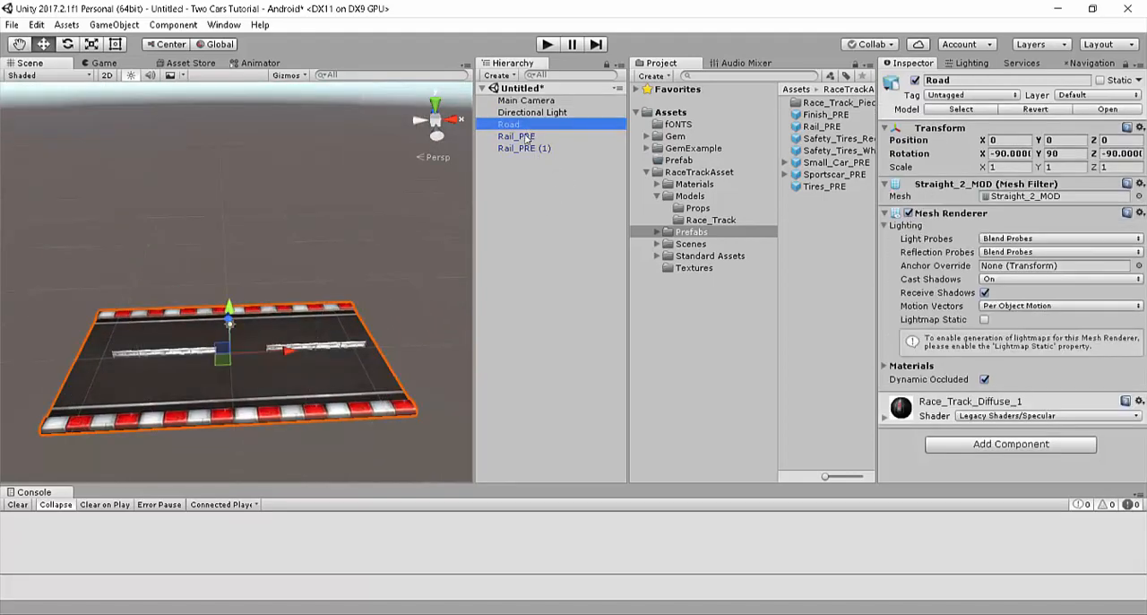
pyautogui.keyDown('shift'); pyautogui.click(527, 148); pyautogui.keyUp('shift')
pyautogui.click(531, 218)
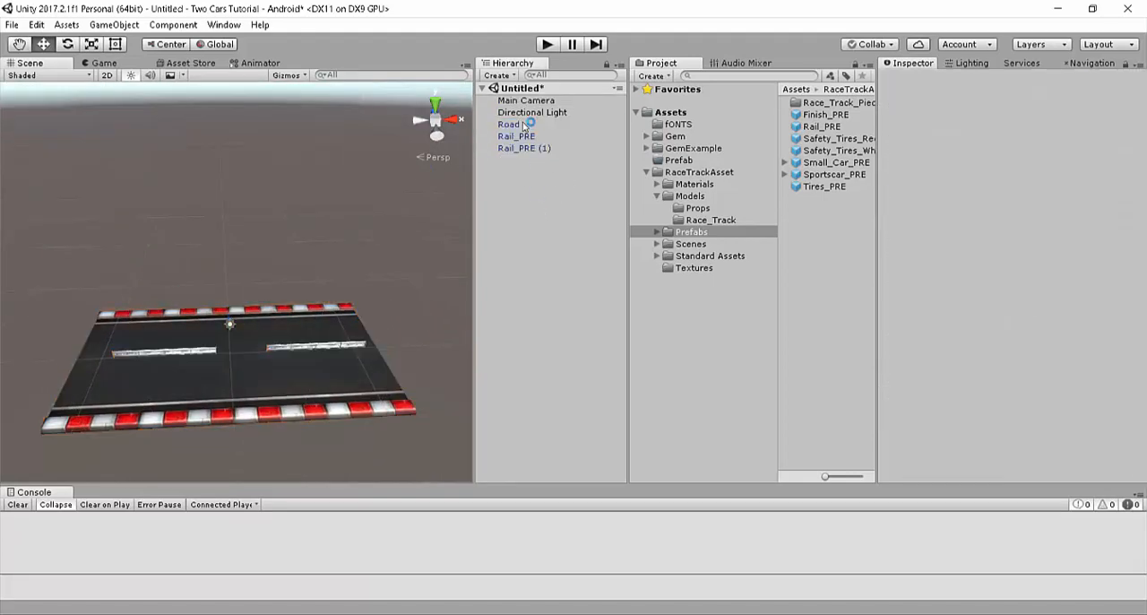
pyautogui.click(509, 125)
pyautogui.click(516, 136)
pyautogui.click(510, 124)
pyautogui.click(521, 161)
# Step: Create an empty game object in the scene and name it RoadTile
pyautogui.click(509, 76)
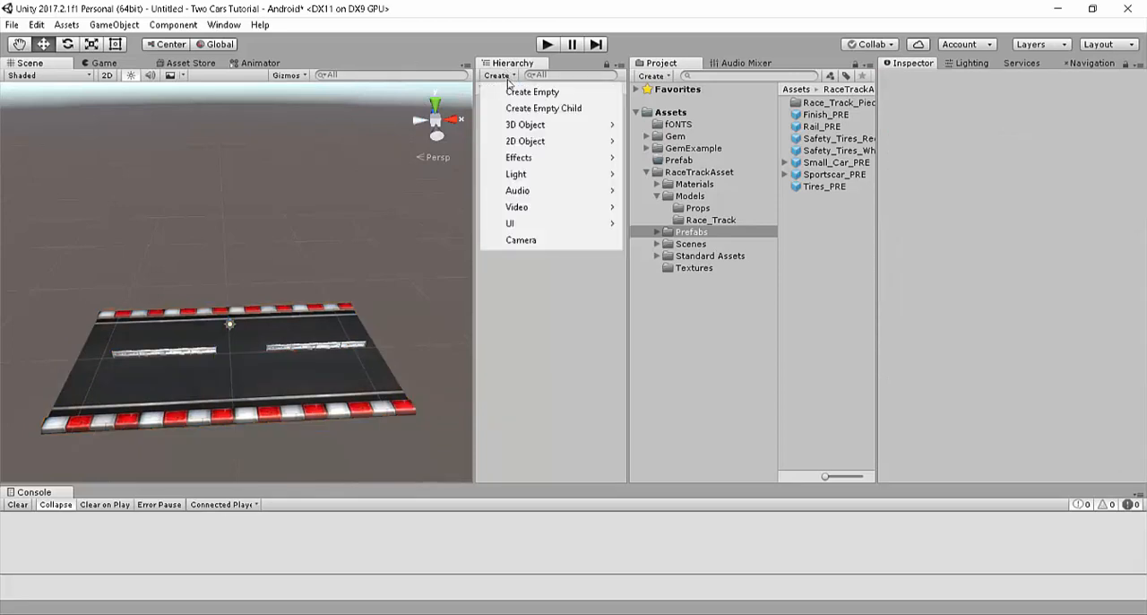
pyautogui.click(517, 92)
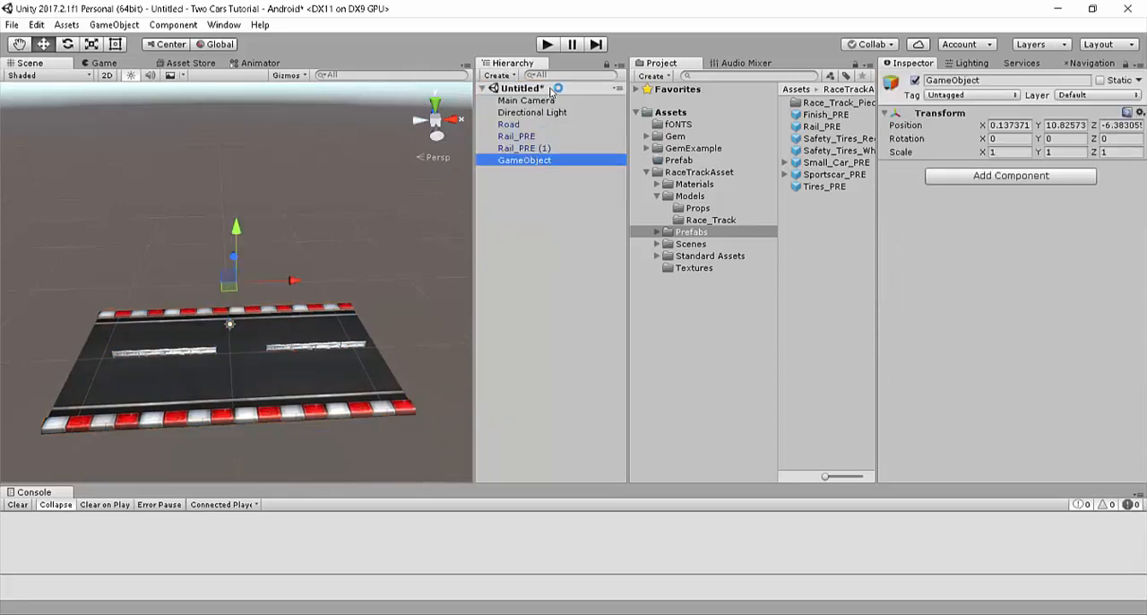
pyautogui.click(555, 77)
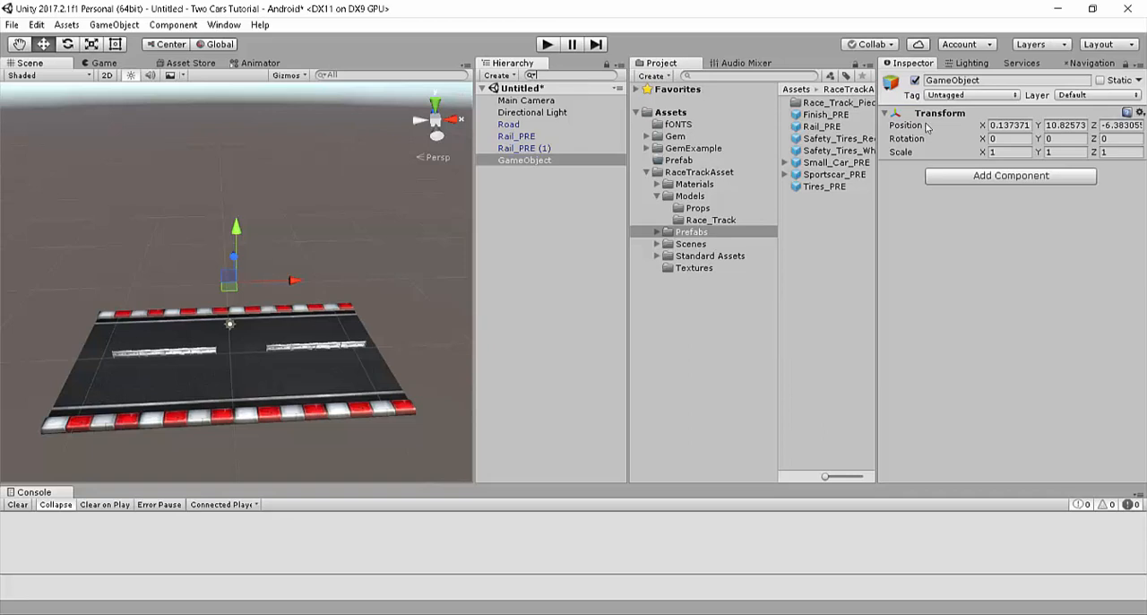
pyautogui.click(998, 79)
pyautogui.write('Road')
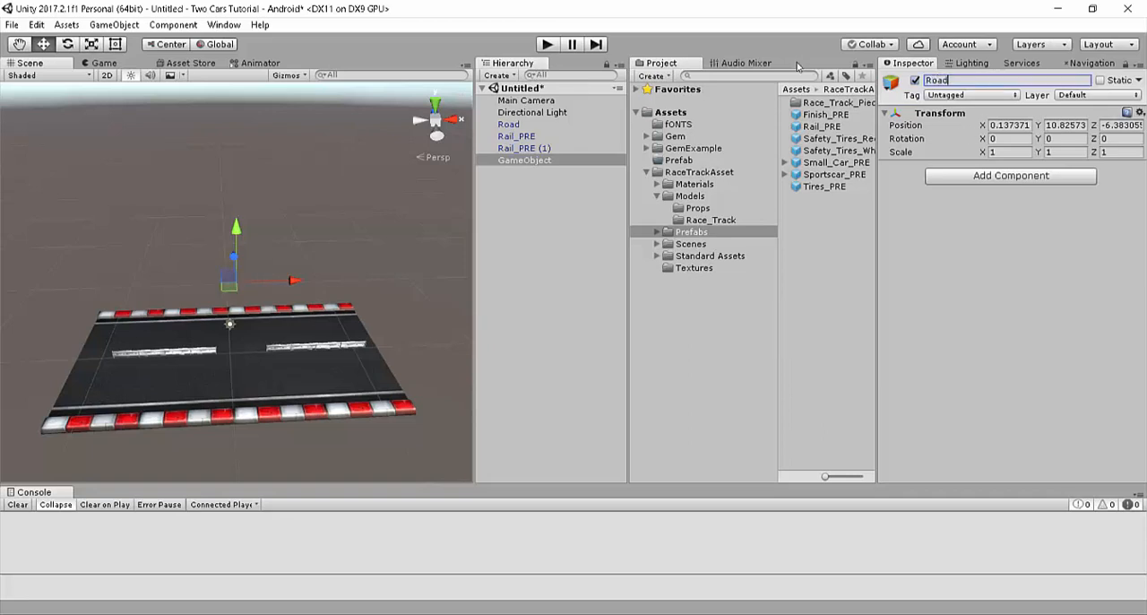
pyautogui.write('Tile')
pyautogui.press('Return')
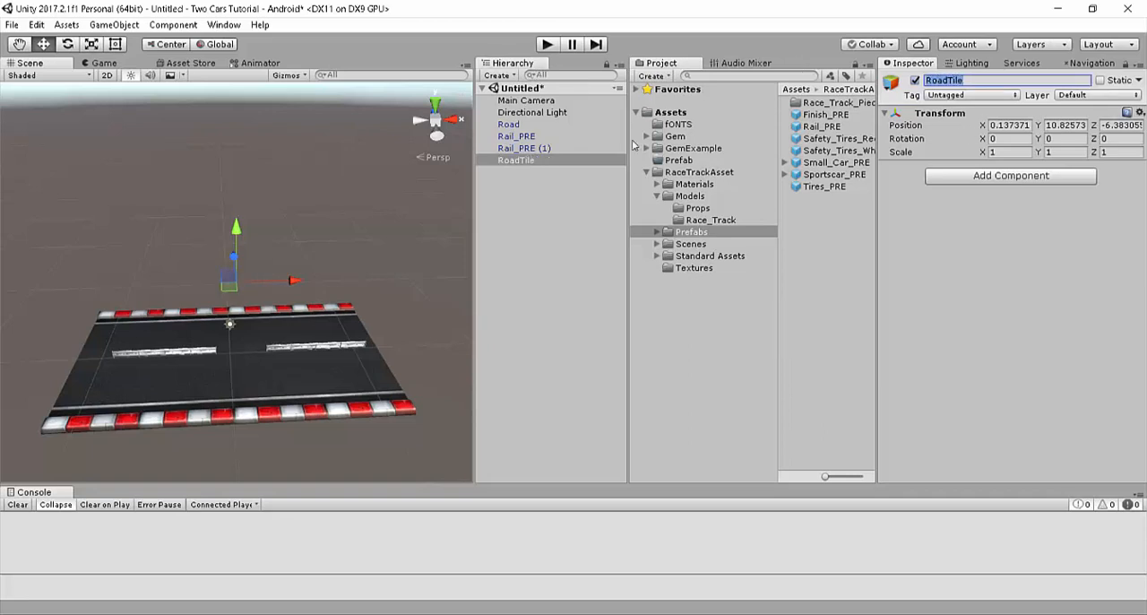
# Step: Make Road, Rail_PRE and Rail_PRE (1) children of RoadTile and collapse the group
pyautogui.click(531, 112)
pyautogui.click(509, 124)
pyautogui.keyDown('shift'); pyautogui.click(527, 148); pyautogui.keyUp('shift')
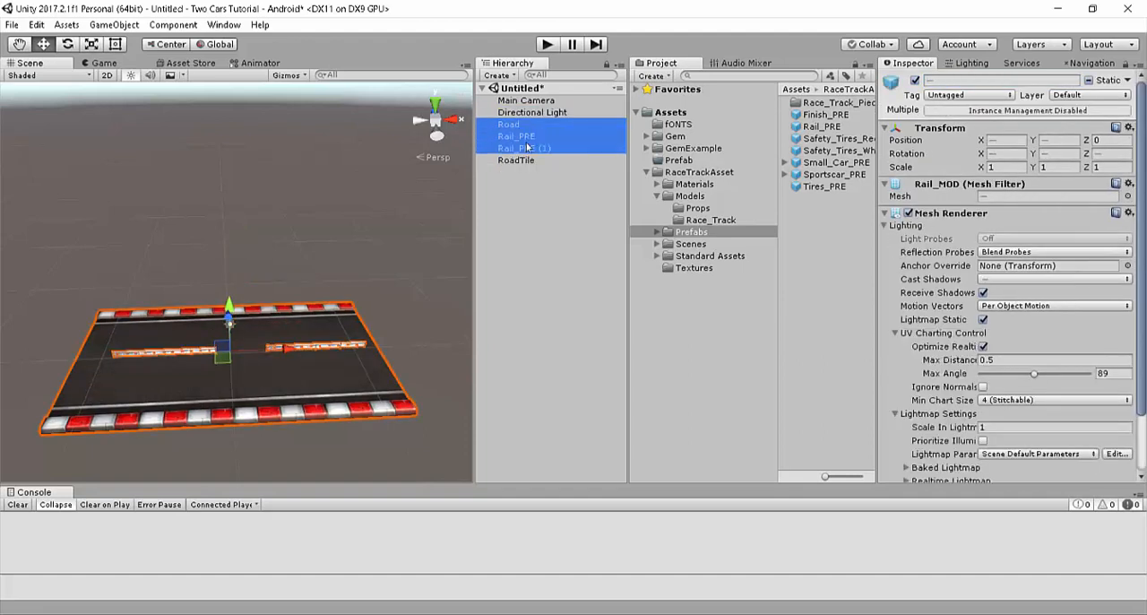
pyautogui.moveTo(527, 148); pyautogui.dragTo(528, 163)
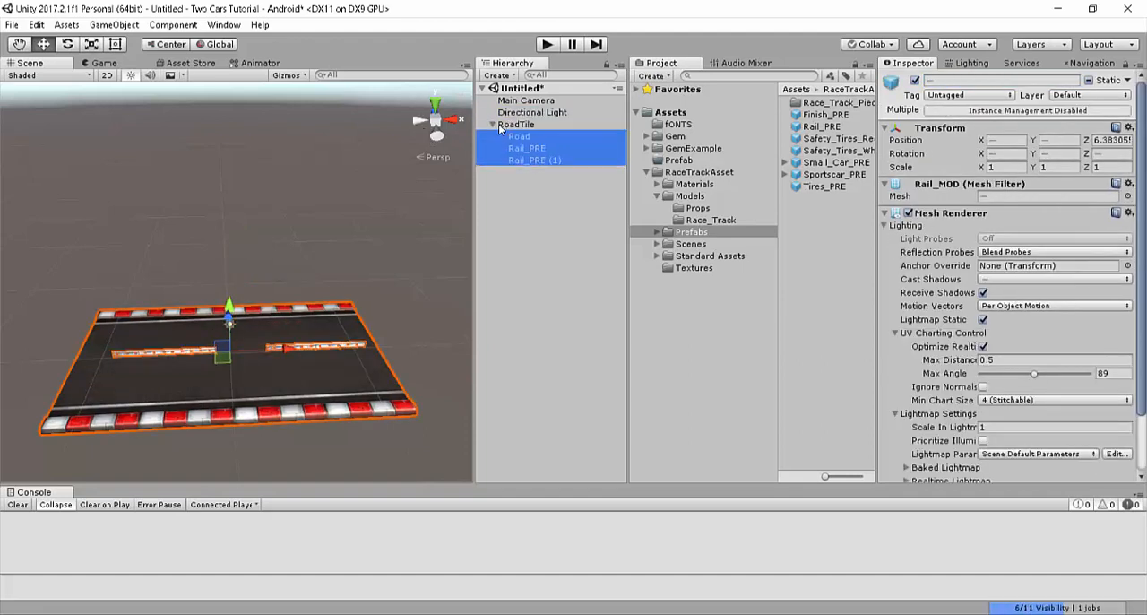
pyautogui.click(492, 124)
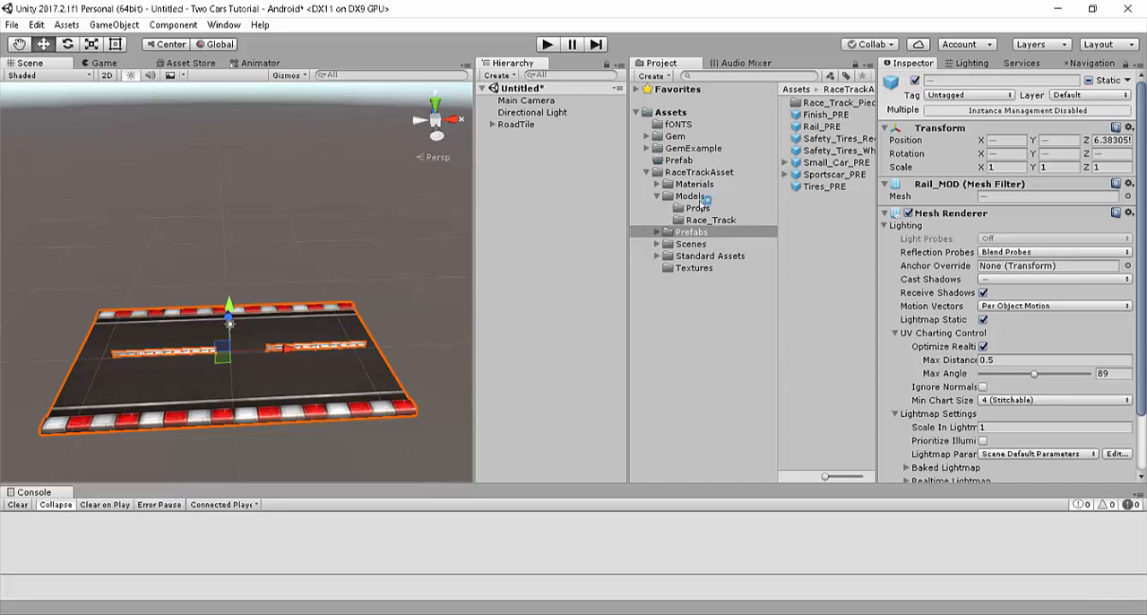
# Step: Save the RoadTile object from the scene as a prefab in the Assets Prefab folder
pyautogui.click(647, 171)
pyautogui.click(685, 159)
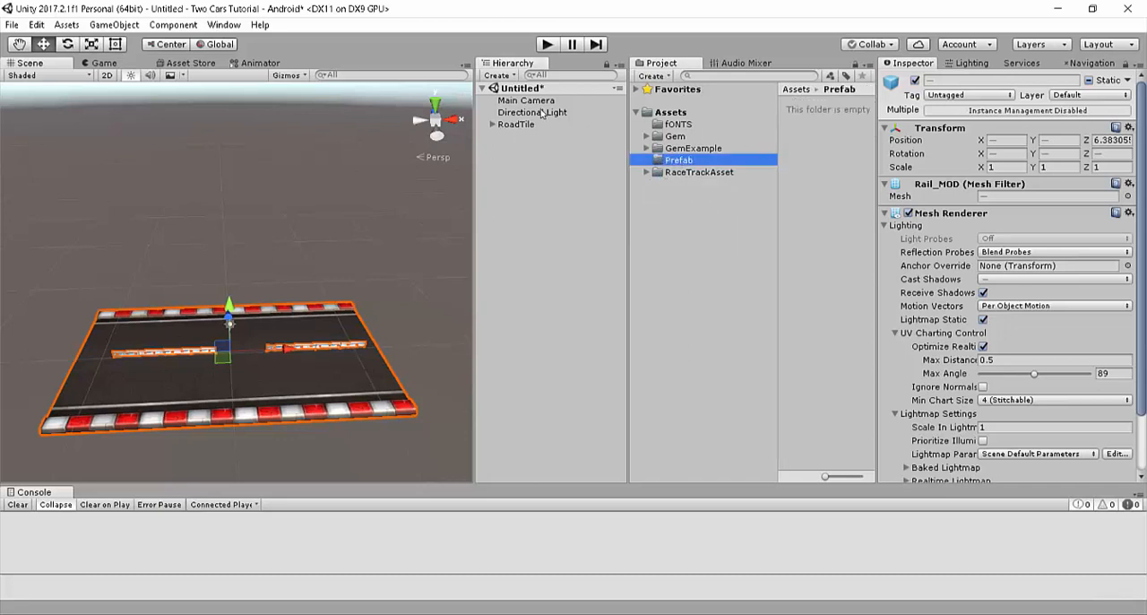
pyautogui.moveTo(539, 125); pyautogui.dragTo(797, 136)
pyautogui.moveTo(643, 108); pyautogui.dragTo(808, 133)
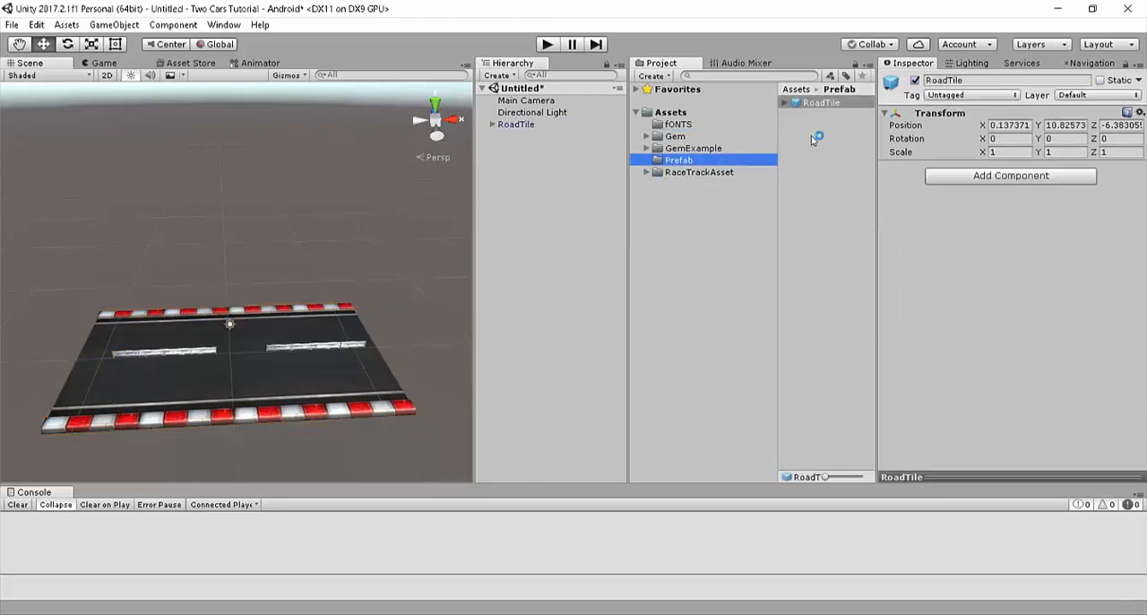
# Step: Add a second RoadTile instance from the prefab and try sliding it along X relative to the original tile
pyautogui.click(520, 124)
pyautogui.moveTo(849, 108); pyautogui.dragTo(533, 161)
pyautogui.moveTo(283, 347); pyautogui.dragTo(18, 351)
pyautogui.keyDown('ctrl'); pyautogui.moveTo(1114, 355); pyautogui.dragTo(1129, 351); pyautogui.keyUp('ctrl')
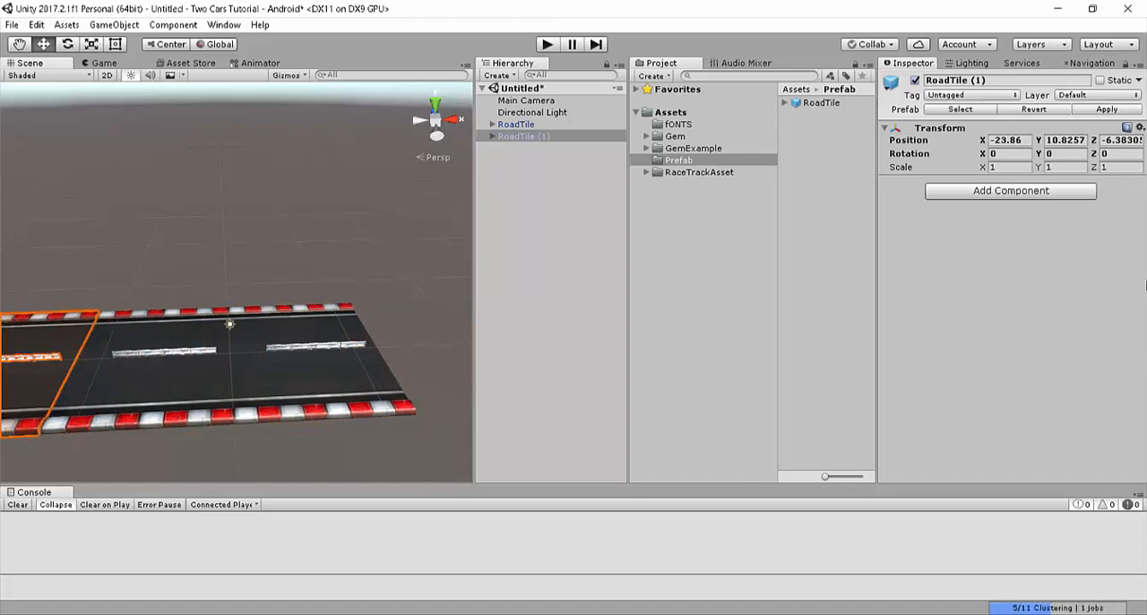
pyautogui.moveTo(128, 208); pyautogui.dragTo(144, 293, button='right')
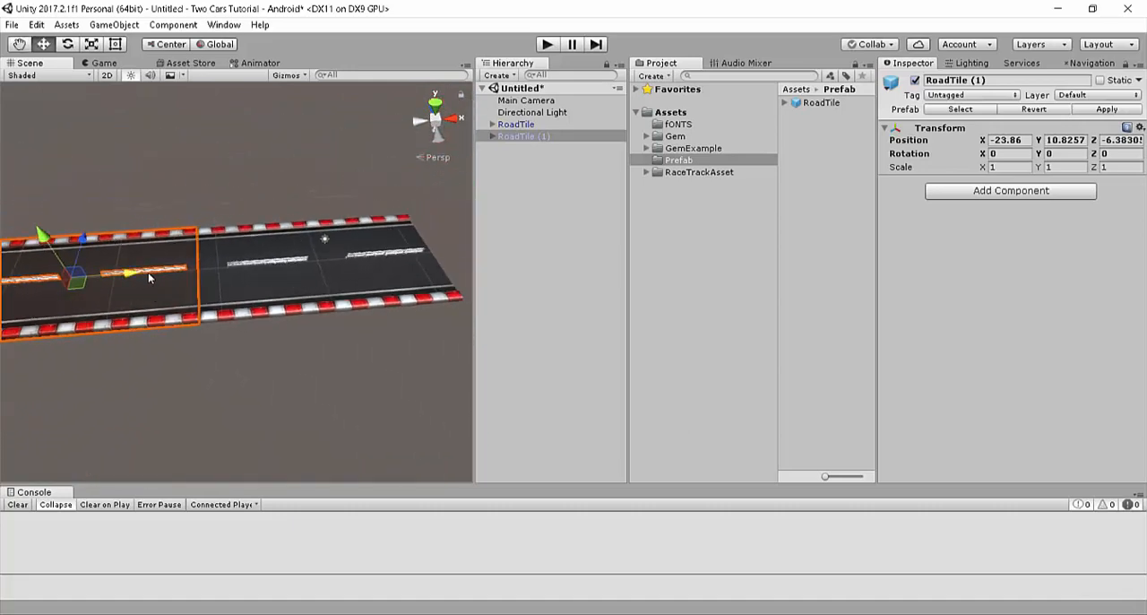
pyautogui.moveTo(148, 278); pyautogui.dragTo(317, 220)
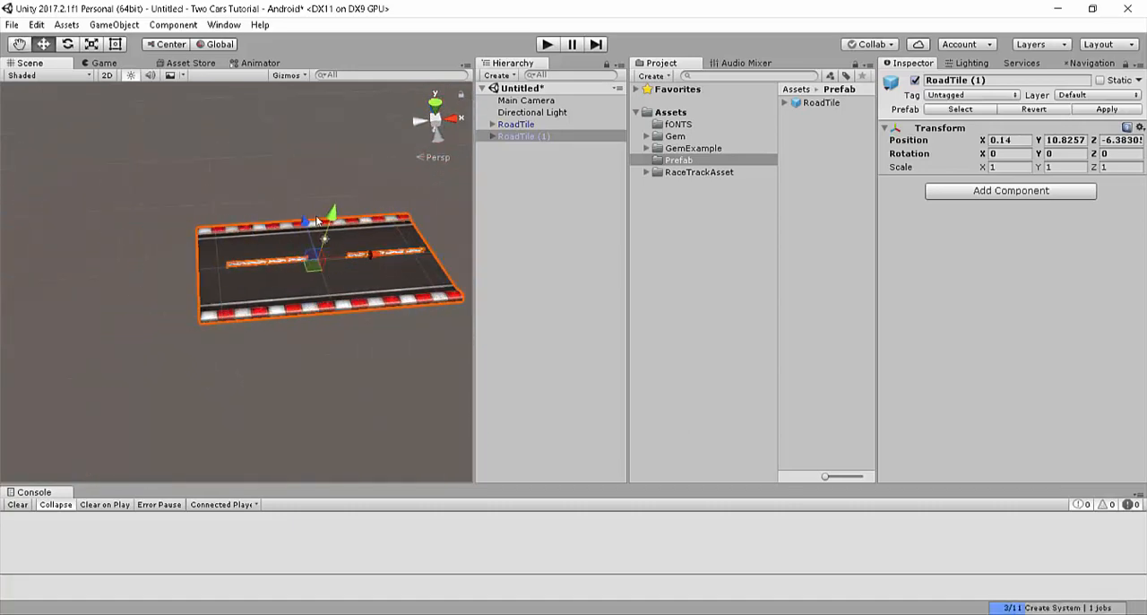
# Step: Compare the two overlapping tiles and delete RoadTile (1) from the scene
pyautogui.moveTo(423, 238)
pyautogui.mouseDown(button='right')
pyautogui.moveTo(452, 285)
pyautogui.moveTo(418, 240)
pyautogui.moveTo(439, 235)
pyautogui.mouseUp(button='right')
pyautogui.press('w')
pyautogui.click(516, 124)
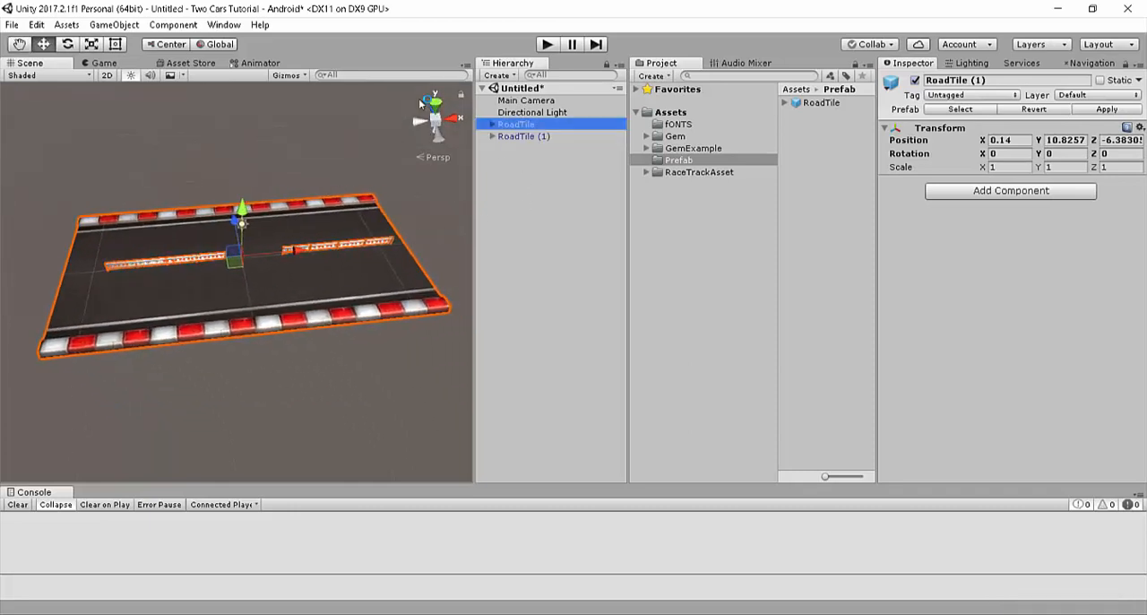
pyautogui.click(526, 136)
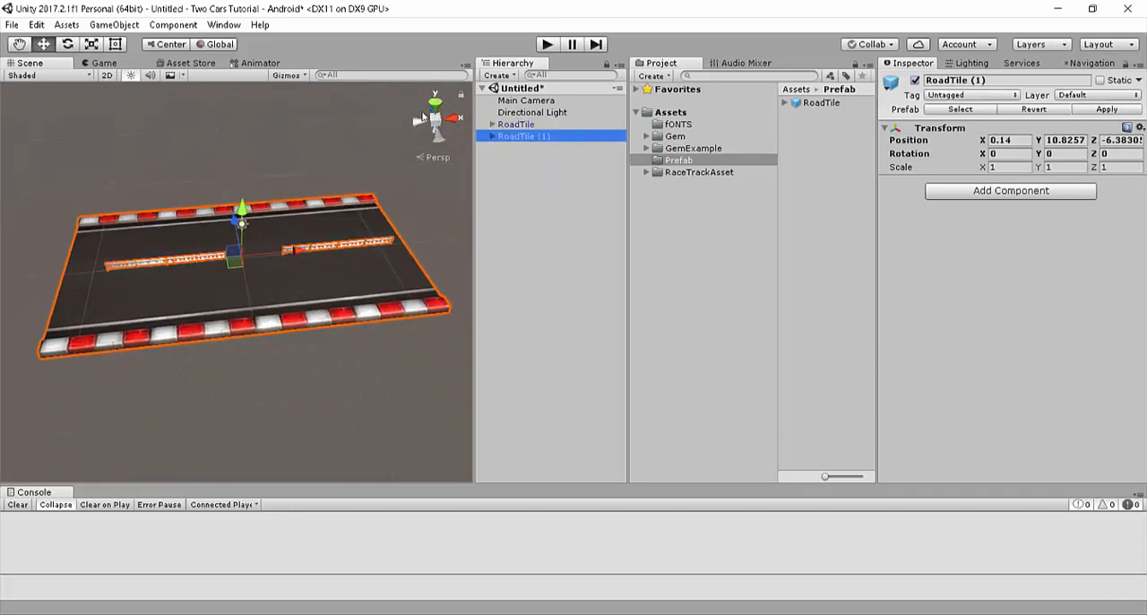
pyautogui.rightClick(527, 139)
pyautogui.click(578, 224)
# Step: Try setting RoadTile's position to 0, 0, 0 and check the result in the Game view
pyautogui.click(519, 125)
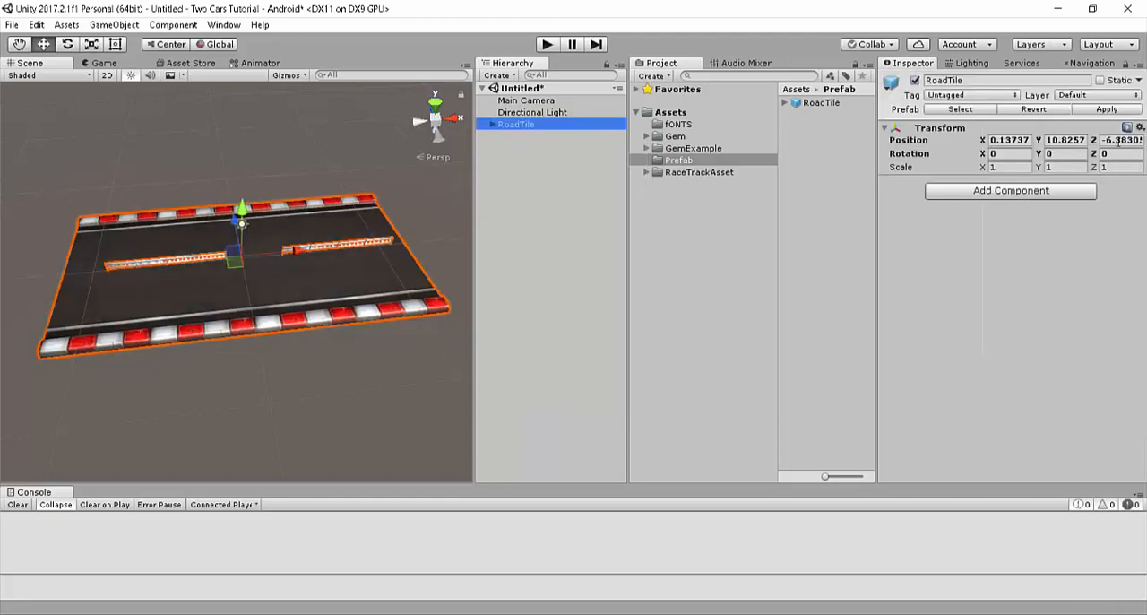
pyautogui.click(1022, 140)
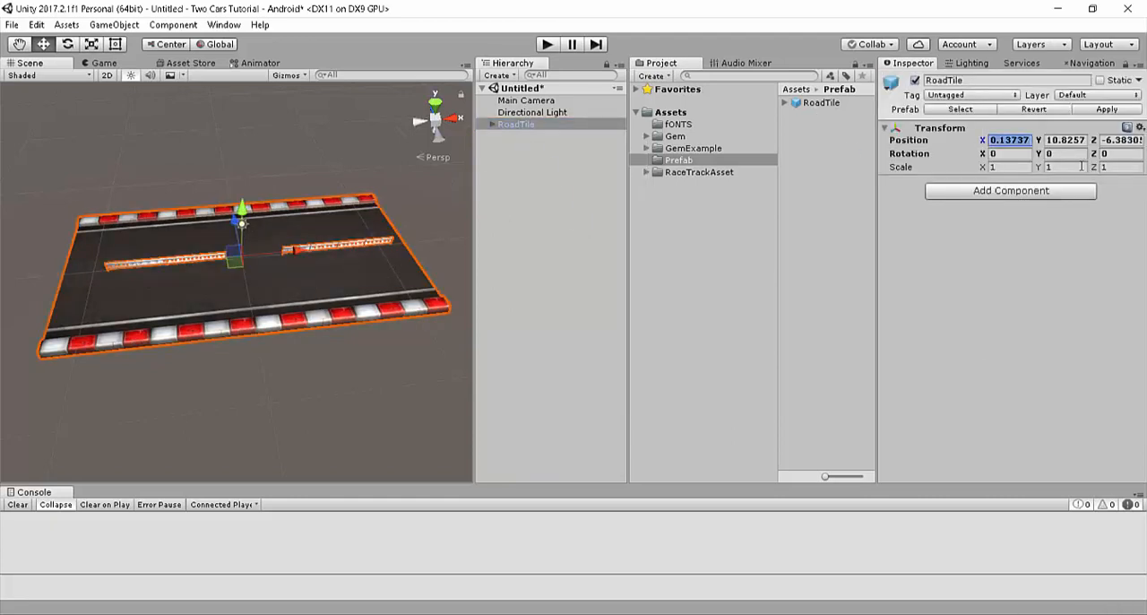
pyautogui.write('0')
pyautogui.press('Tab')
pyautogui.write('0')
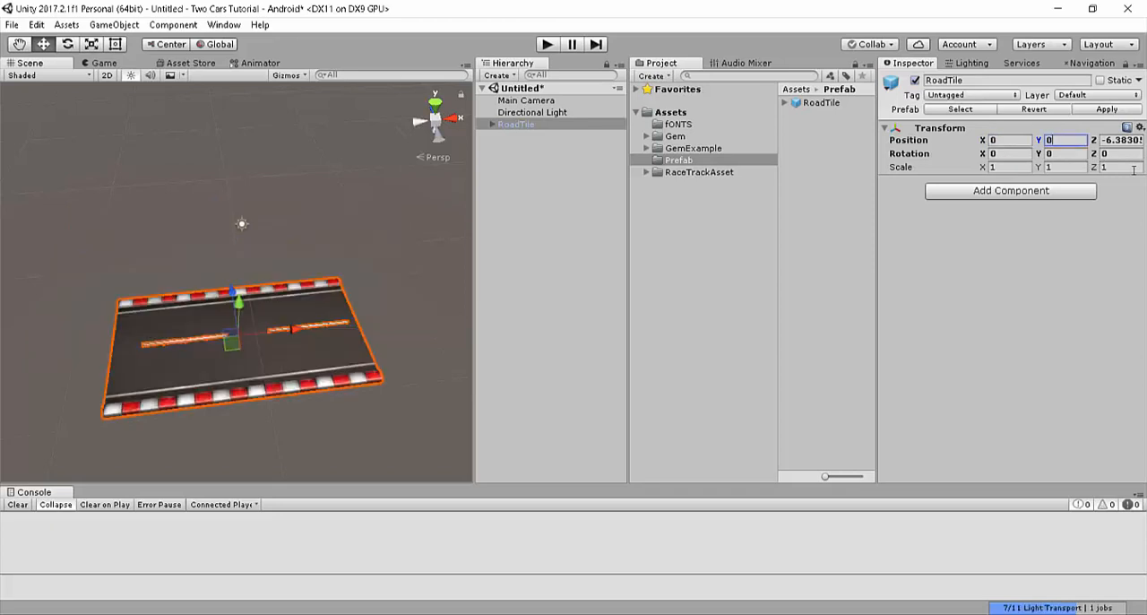
pyautogui.press('Tab')
pyautogui.write('0')
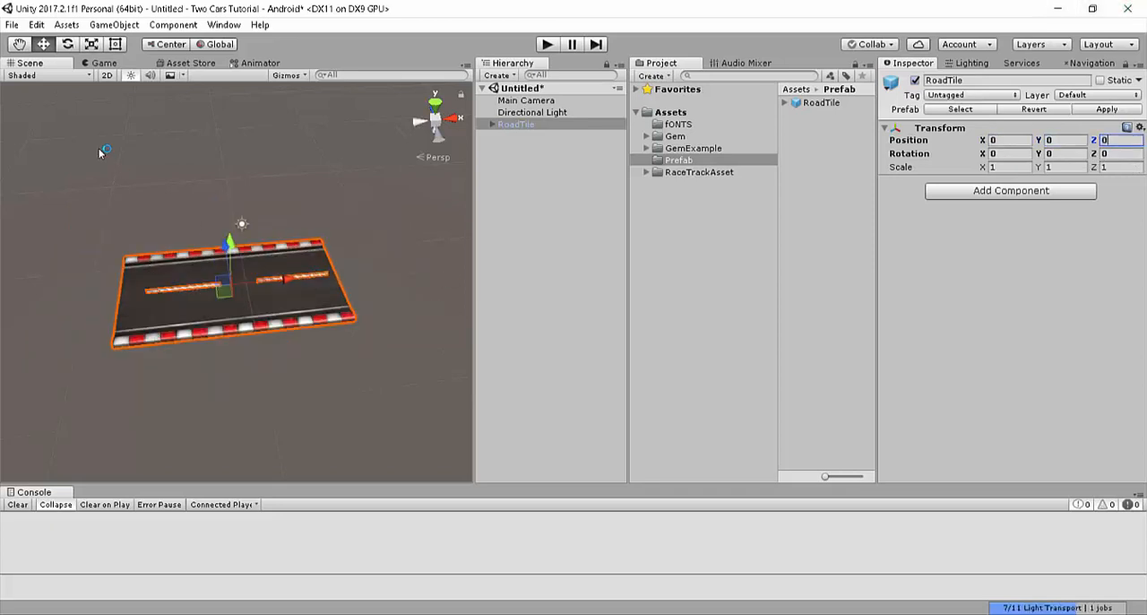
pyautogui.click(103, 62)
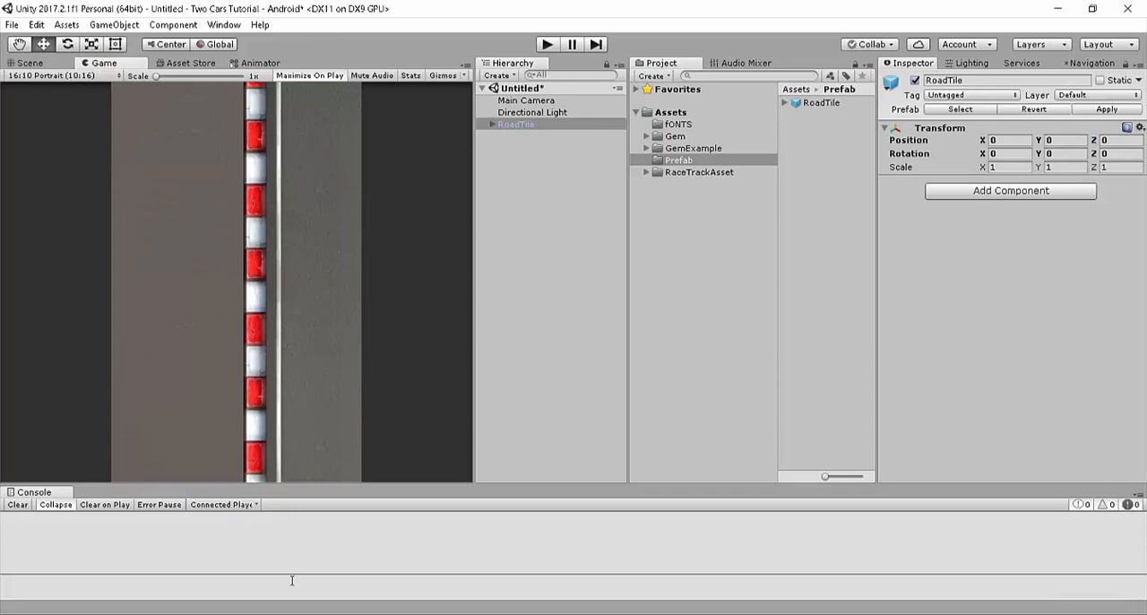
# Step: Switch to the TwoCars3D reference project and examine the RoadTile and Main Camera settings
pyautogui.click(311, 554)
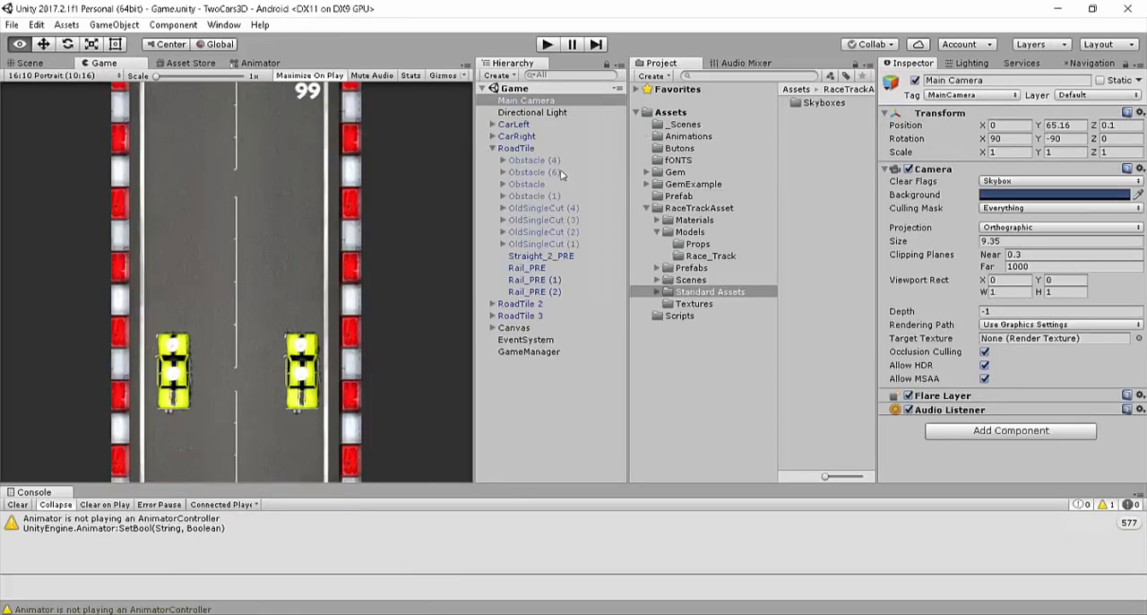
pyautogui.click(493, 149)
pyautogui.click(512, 149)
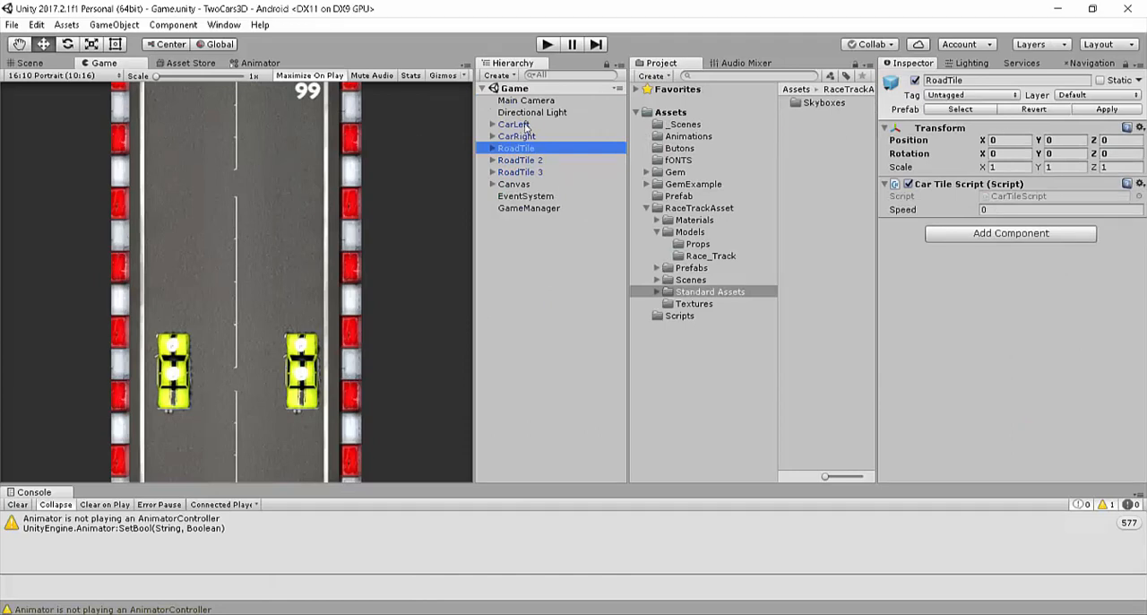
pyautogui.click(544, 101)
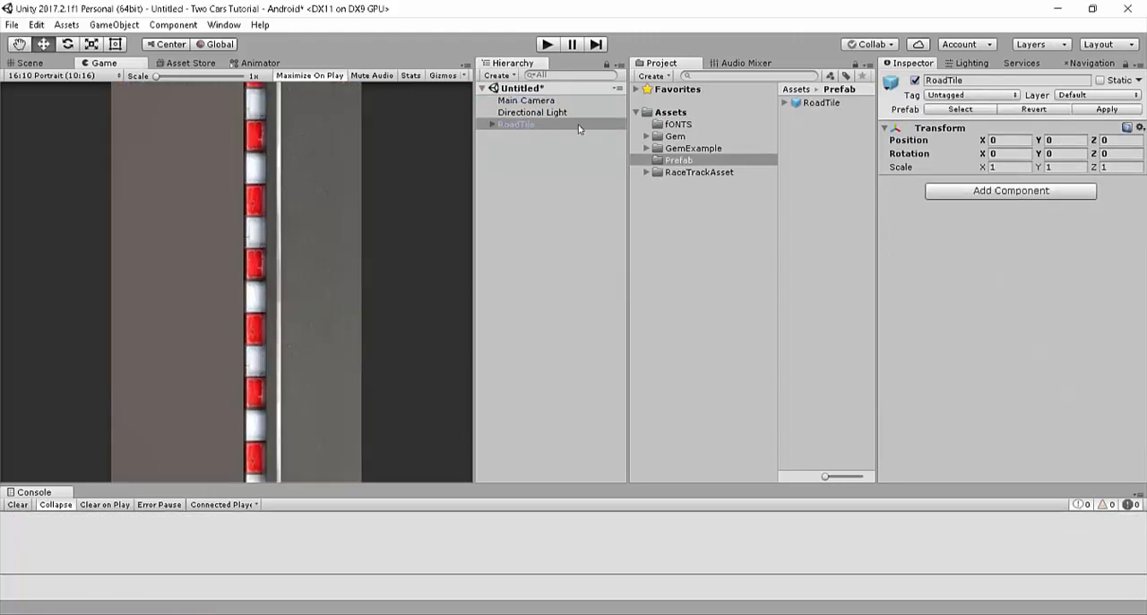
# Step: Return to the Two Cars Tutorial project, expand RoadTile and undo its position changes
pyautogui.moveTo(516, 119); pyautogui.dragTo(512, 127)
pyautogui.moveTo(410, 99); pyautogui.dragTo(521, 120)
pyautogui.click(524, 138)
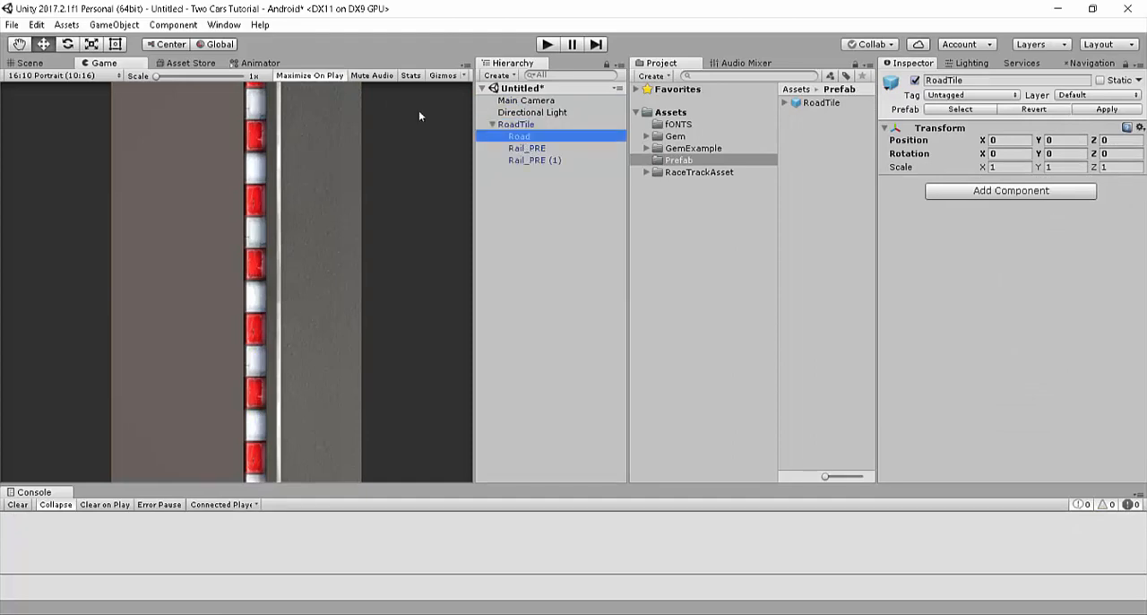
pyautogui.hotkey('ctrl', 'z')
pyautogui.hotkey('ctrl', 'z')
pyautogui.hotkey('ctrl', 'z')
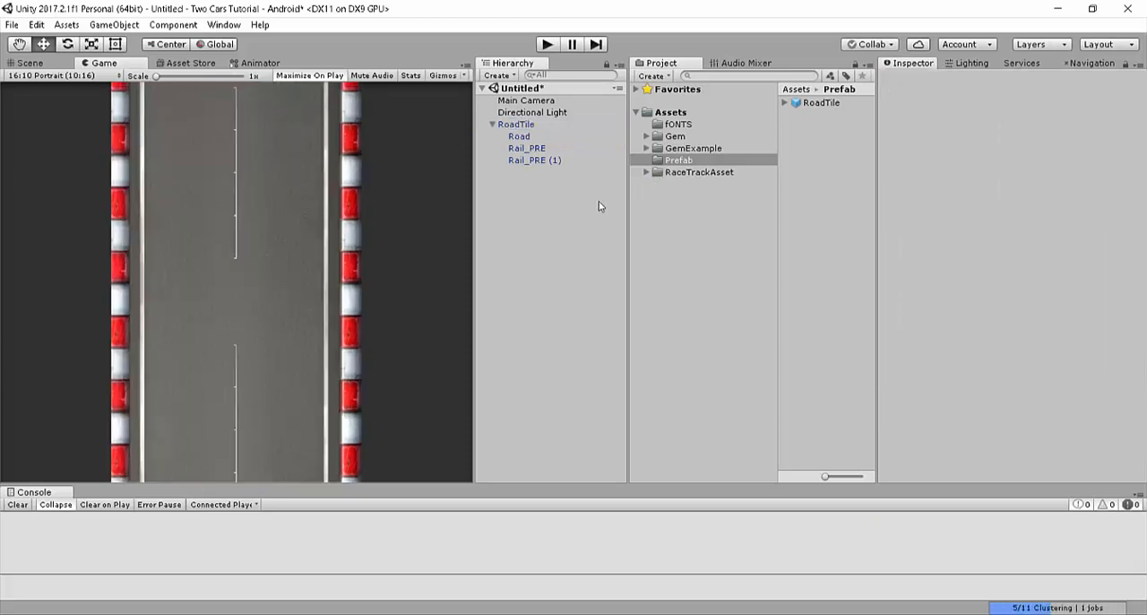
# Step: Move Road, Rail_PRE and Rail_PRE (1) out of RoadTile to the scene root, breaking the prefab instance
pyautogui.click(513, 126)
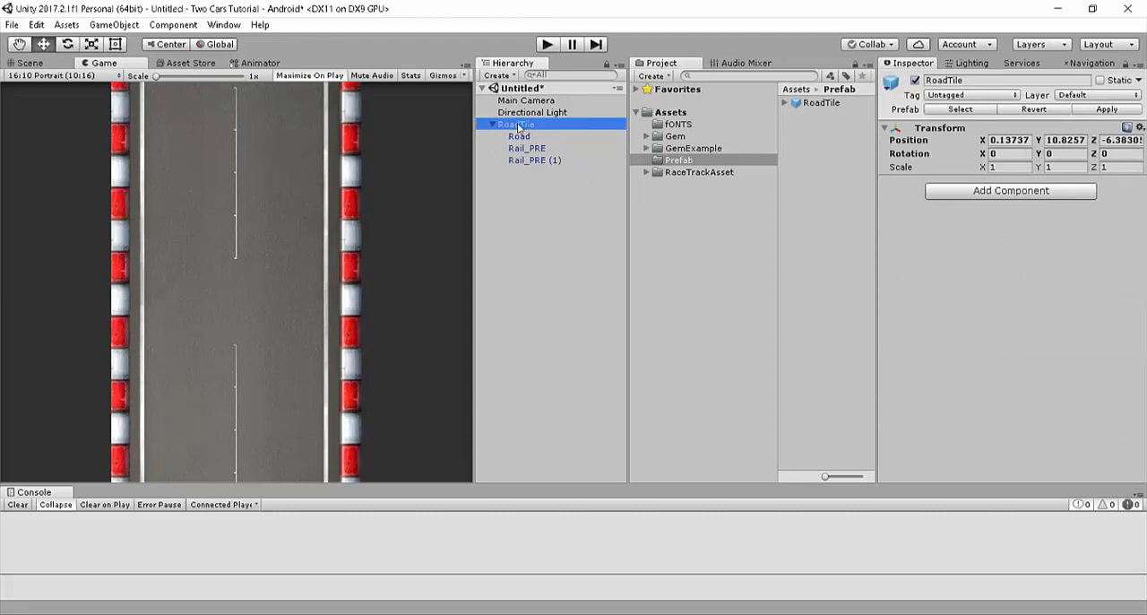
pyautogui.click(519, 136)
pyautogui.keyDown('shift'); pyautogui.click(535, 159); pyautogui.keyUp('shift')
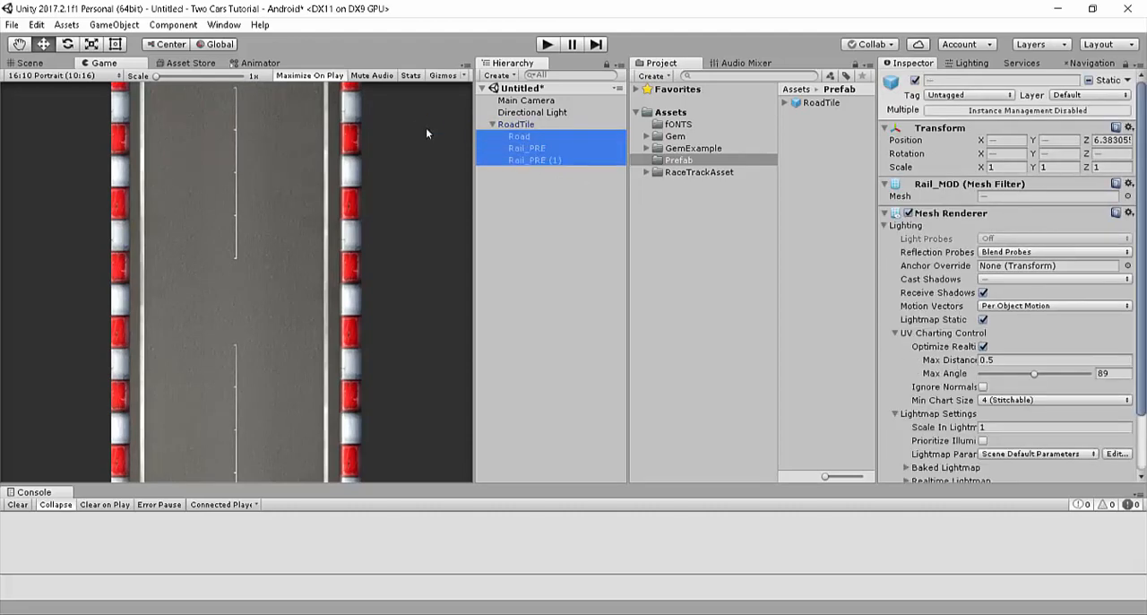
pyautogui.moveTo(532, 149); pyautogui.dragTo(535, 231)
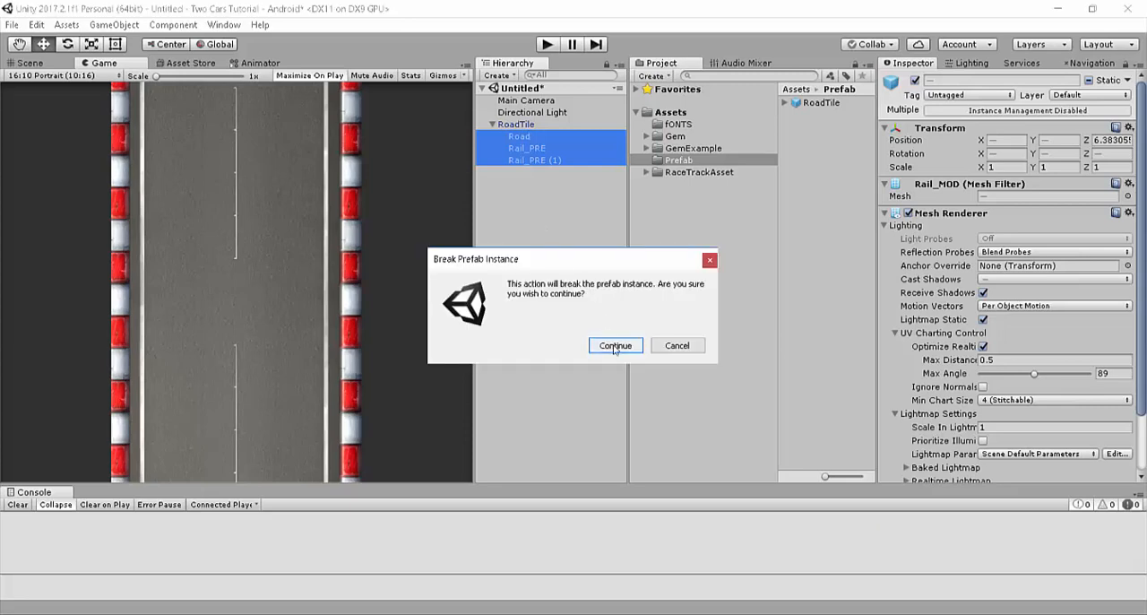
pyautogui.click(614, 347)
# Step: Reset the position of the empty RoadTile parent to 0, 0, 0
pyautogui.click(498, 125)
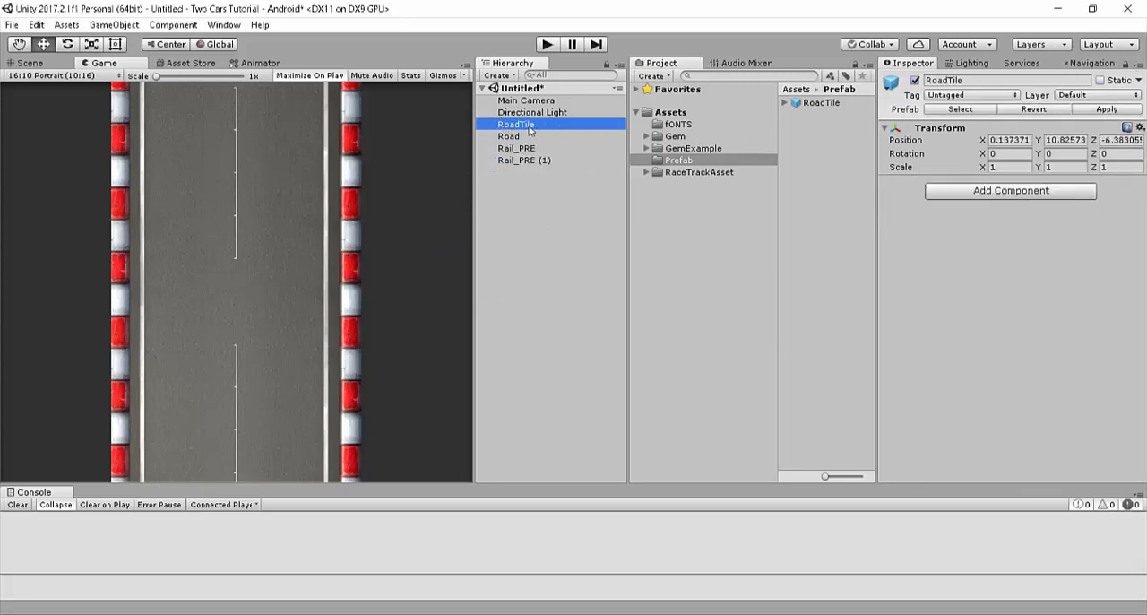
pyautogui.click(1139, 129)
pyautogui.click(1013, 147)
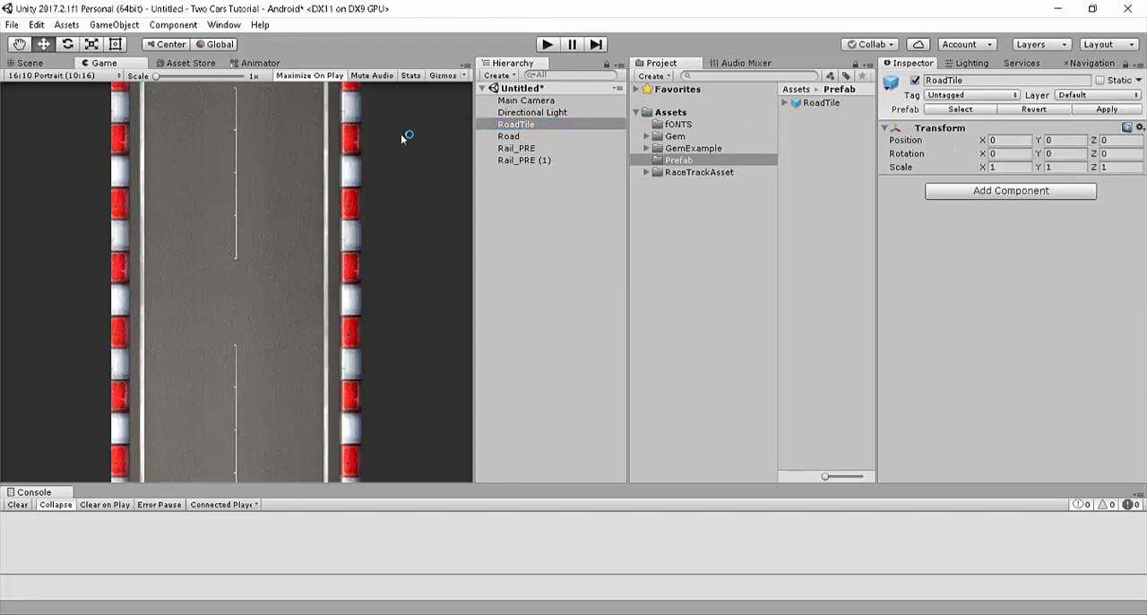
# Step: Make Road and both rails children of RoadTile again and apply the changes to the prefab
pyautogui.click(508, 136)
pyautogui.keyDown('shift'); pyautogui.click(517, 160); pyautogui.keyUp('shift')
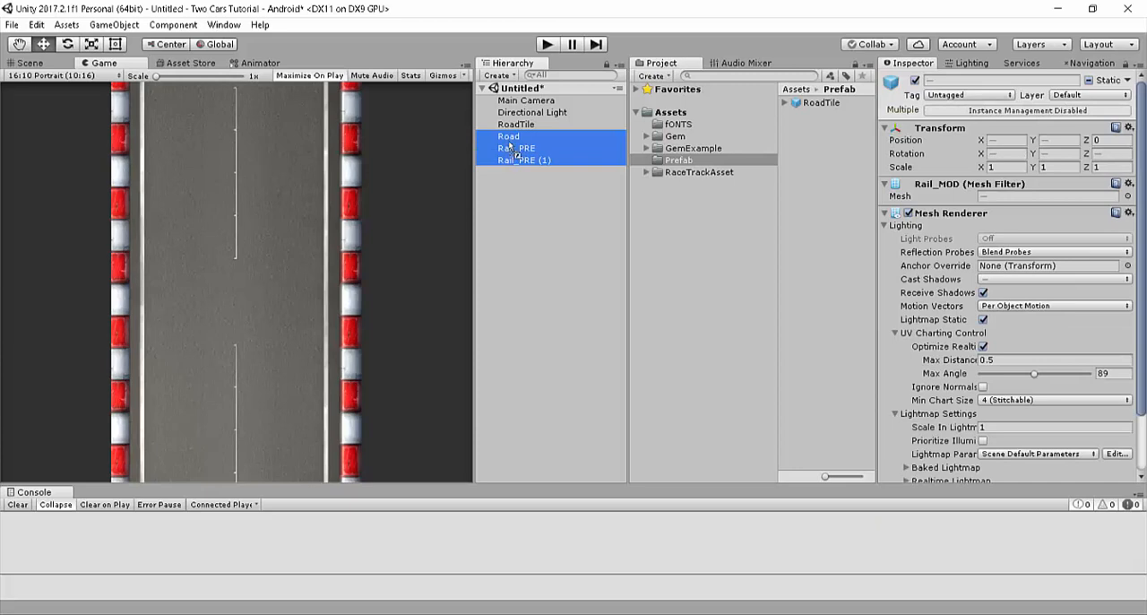
pyautogui.moveTo(508, 143); pyautogui.dragTo(498, 127)
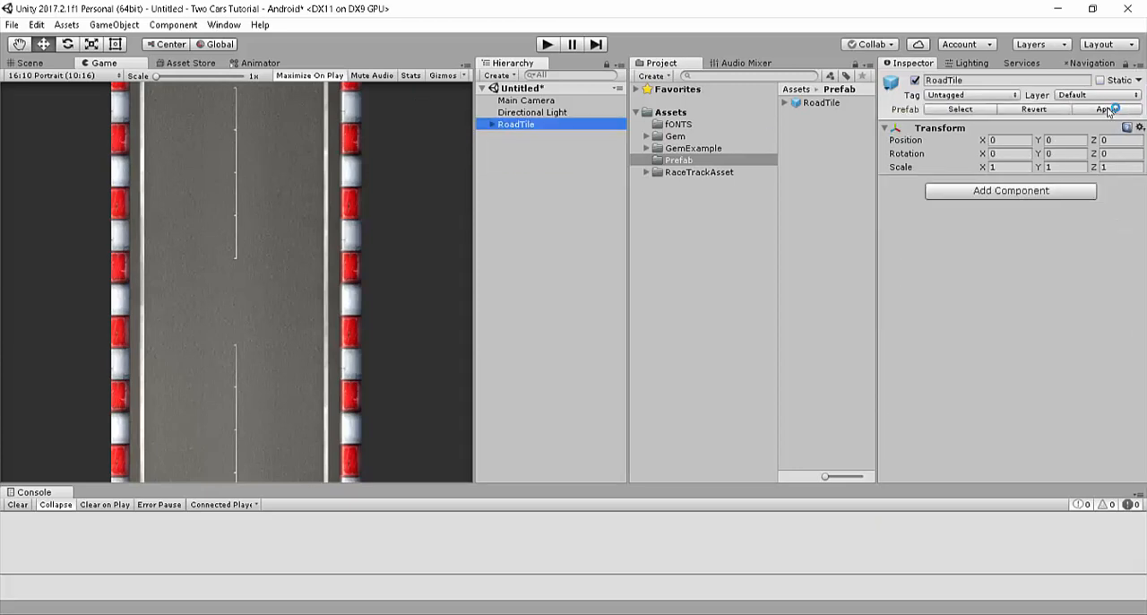
pyautogui.click(1108, 110)
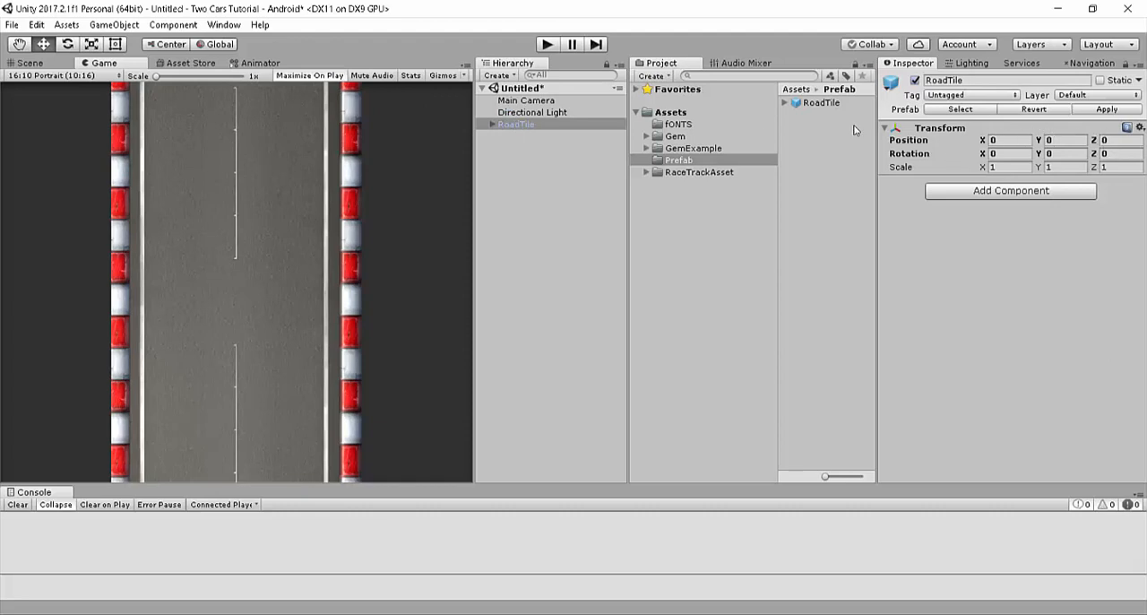
# Step: Add a second RoadTile instance from the prefab and move it along X to -24, beside the first tile
pyautogui.moveTo(806, 106); pyautogui.dragTo(576, 159)
pyautogui.moveTo(427, 131); pyautogui.dragTo(421, 135)
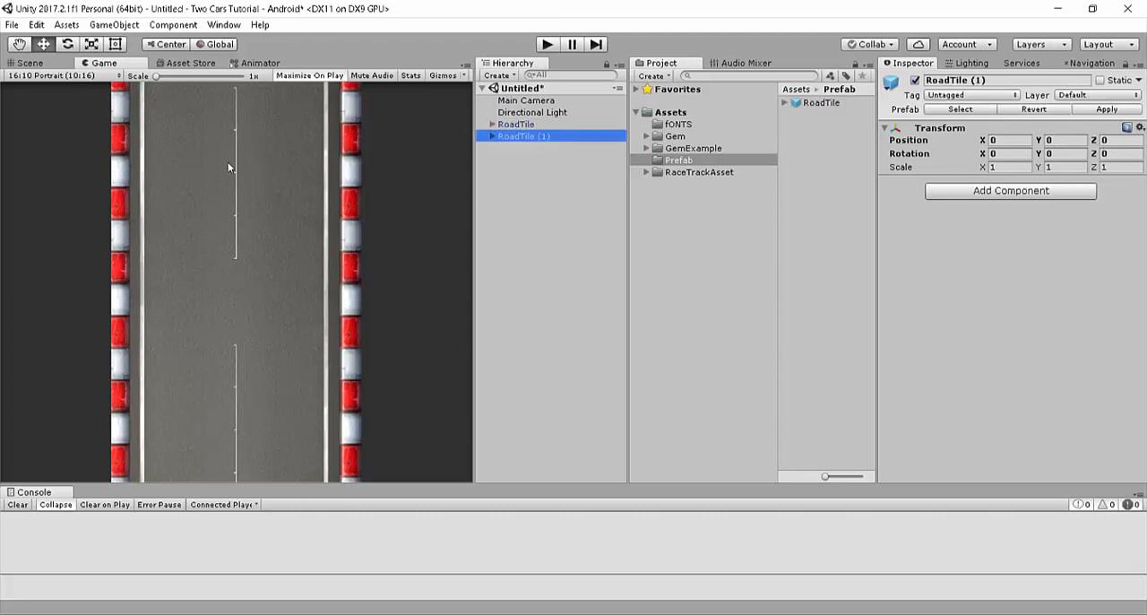
pyautogui.click(30, 62)
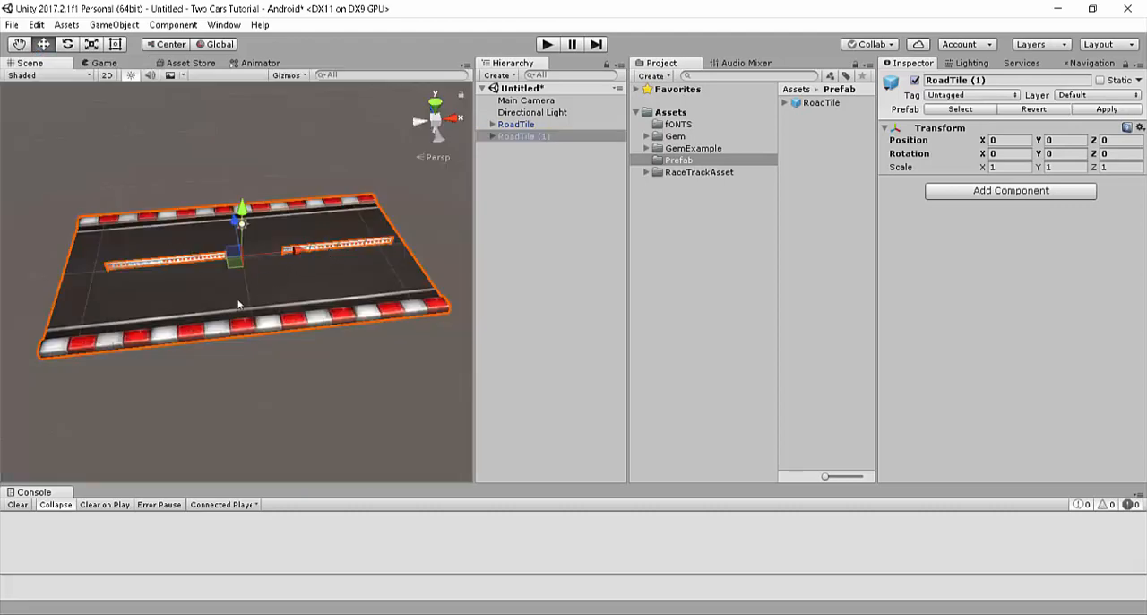
pyautogui.moveTo(236, 333); pyautogui.dragTo(213, 332, button='right')
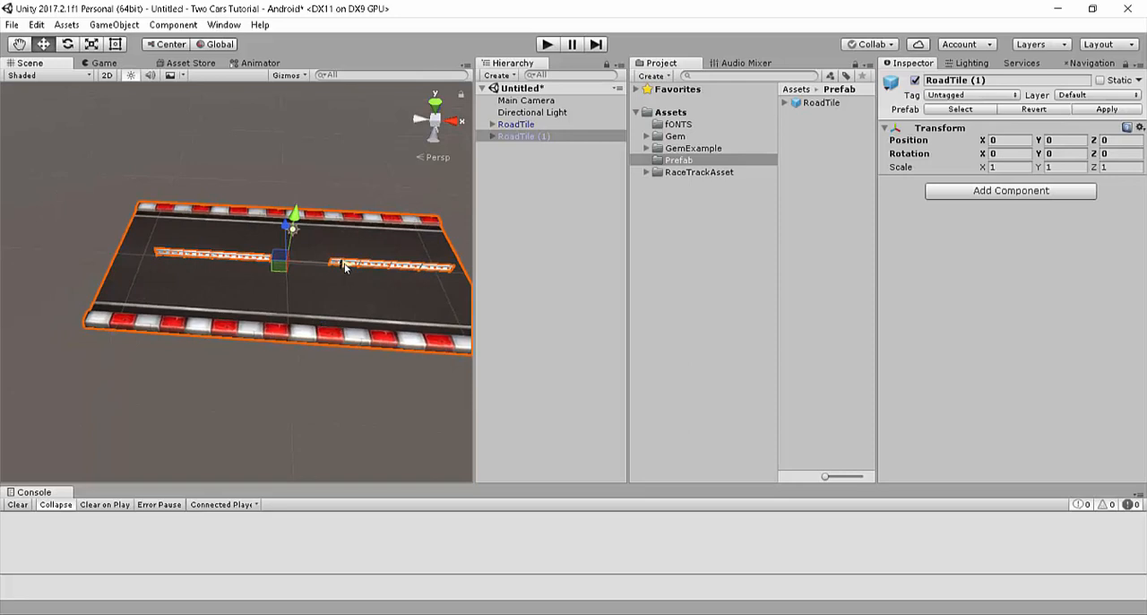
pyautogui.moveTo(345, 266); pyautogui.dragTo(186, 269)
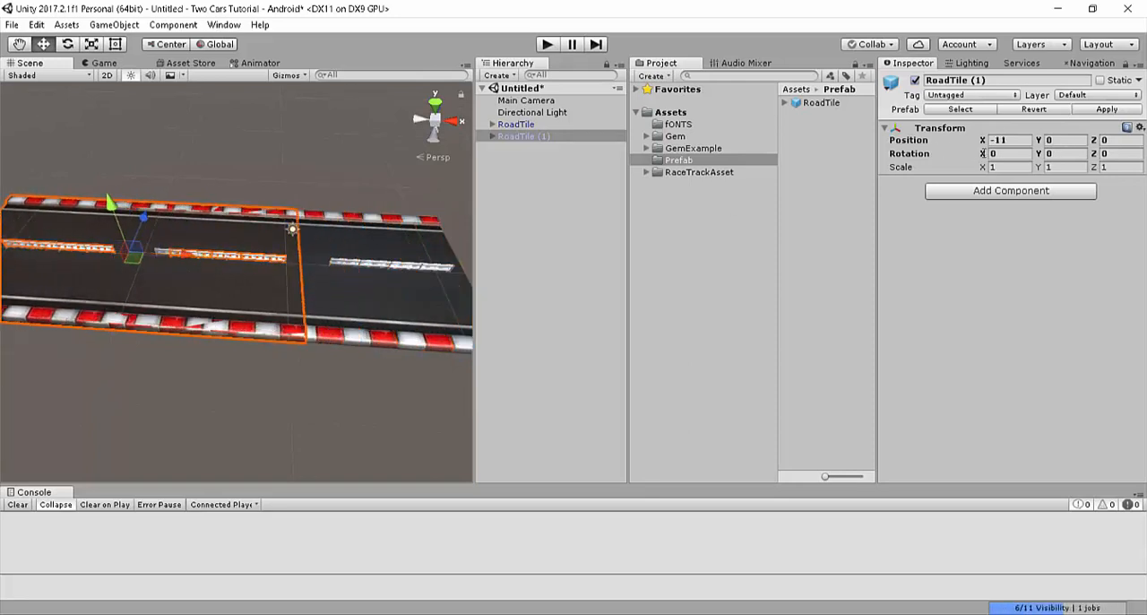
pyautogui.moveTo(185, 260); pyautogui.dragTo(1132, 274)
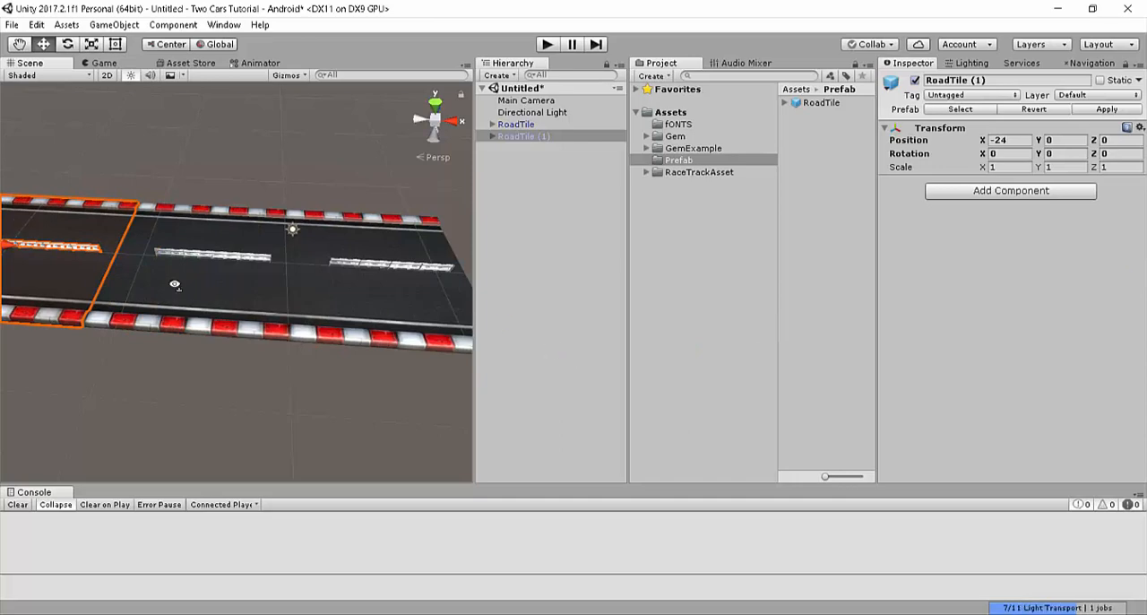
# Step: Inspect the seam between the two tiles up close and shift RoadTile (1) to X -24.1
pyautogui.moveTo(173, 281); pyautogui.dragTo(210, 343, button='right')
pyautogui.press('w')
pyautogui.press('w')
pyautogui.moveTo(199, 340); pyautogui.dragTo(897, 191, button='right')
pyautogui.press('s')
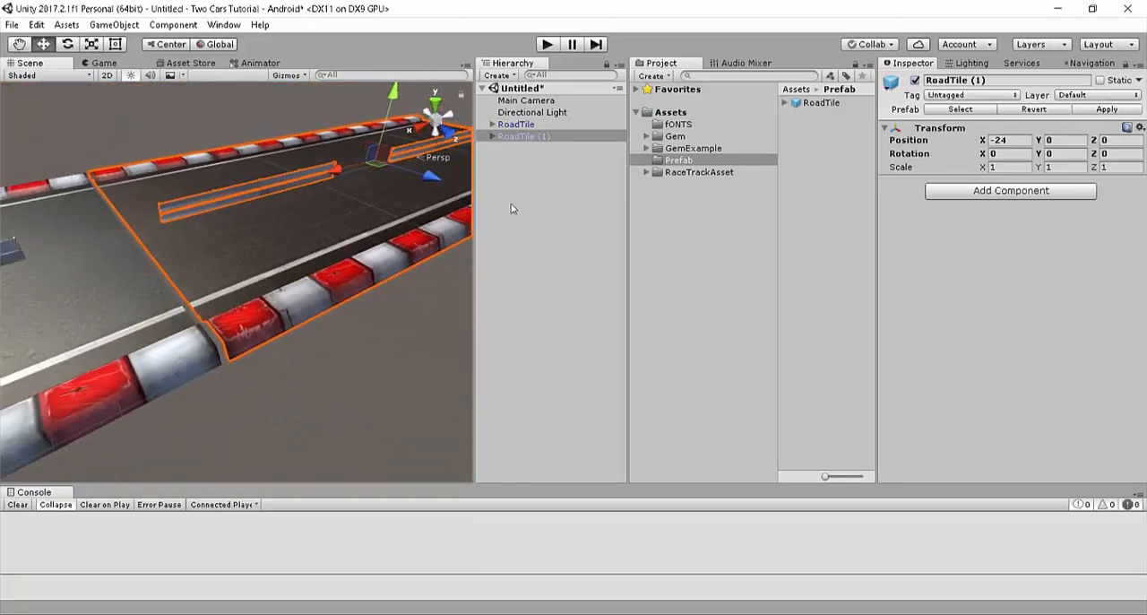
pyautogui.moveTo(344, 175); pyautogui.dragTo(411, 221)
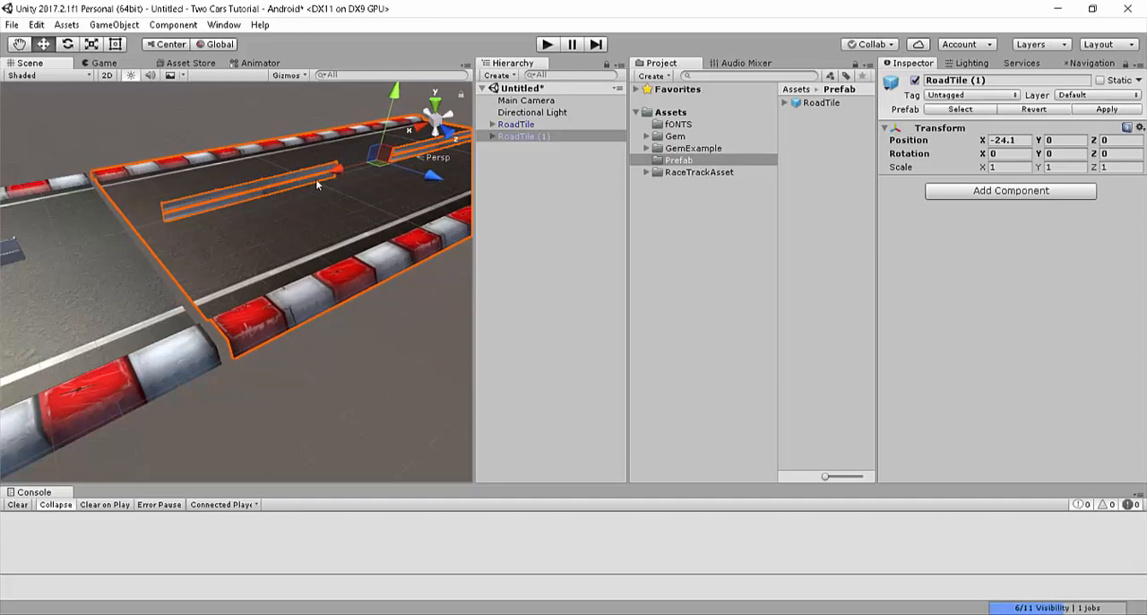
pyautogui.keyDown('alt'); pyautogui.moveTo(316, 179); pyautogui.dragTo(538, 179); pyautogui.keyUp('alt')
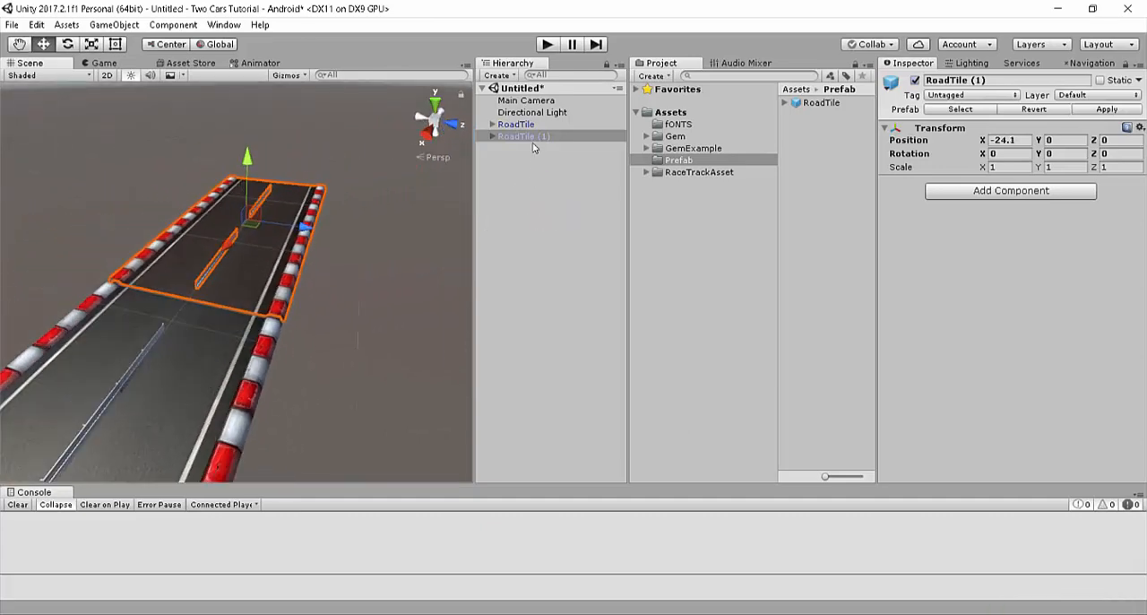
# Step: Duplicate RoadTile (1) as a third road tile and select the copy
pyautogui.click(534, 136)
pyautogui.hotkey('ctrl', 'd')
pyautogui.click(516, 124)
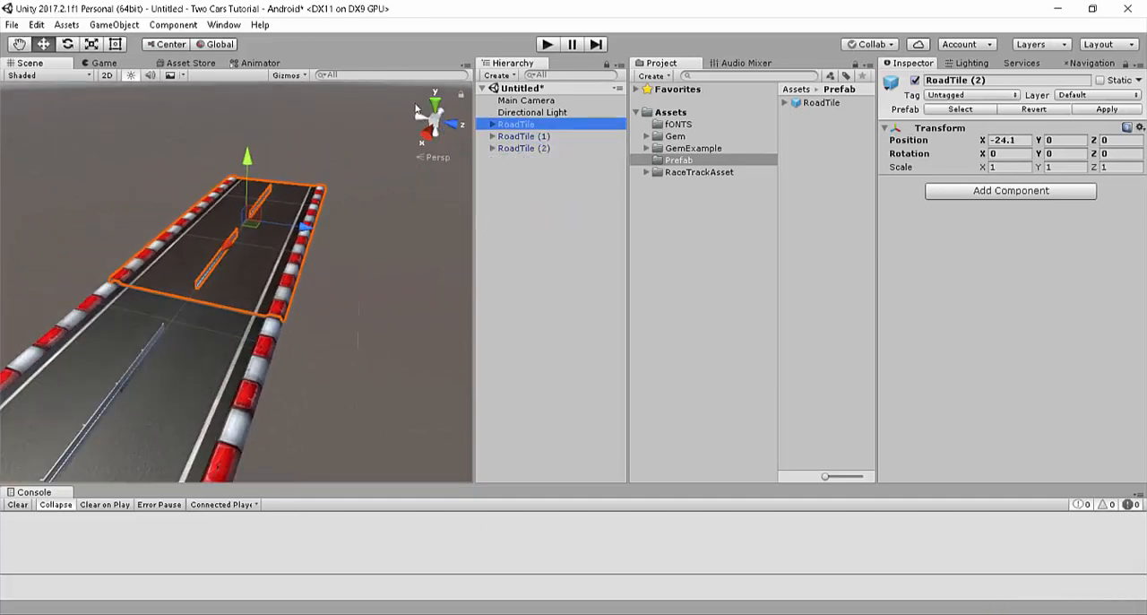
pyautogui.click(524, 148)
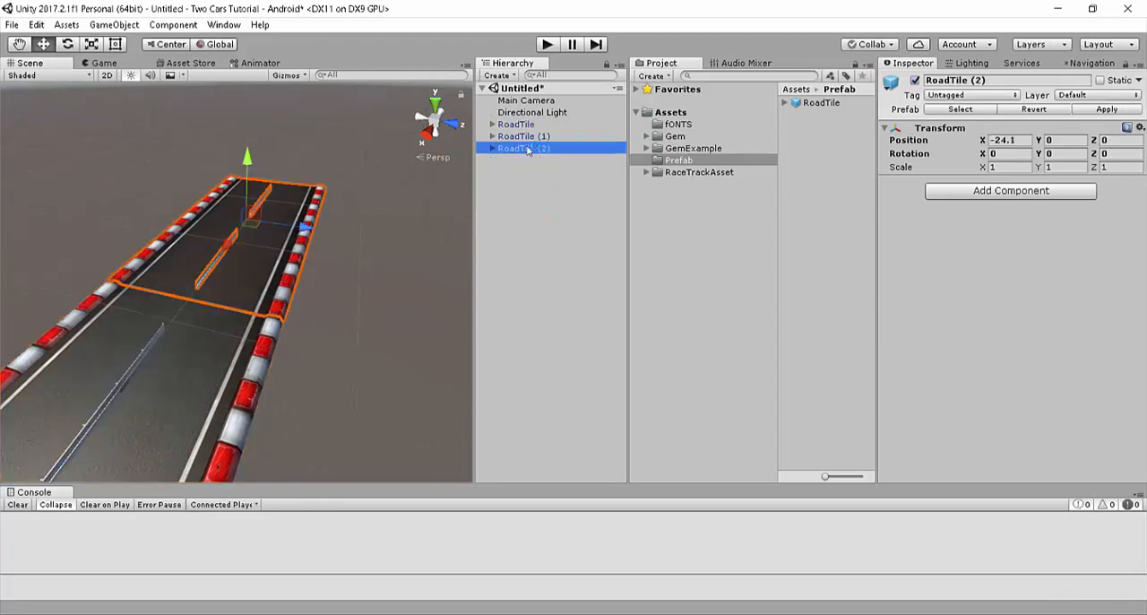
# Step: Move RoadTile (2) along X to about -48.53, beyond the end of RoadTile (1)
pyautogui.keyDown('alt'); pyautogui.moveTo(201, 244); pyautogui.dragTo(659, 252); pyautogui.keyUp('alt')
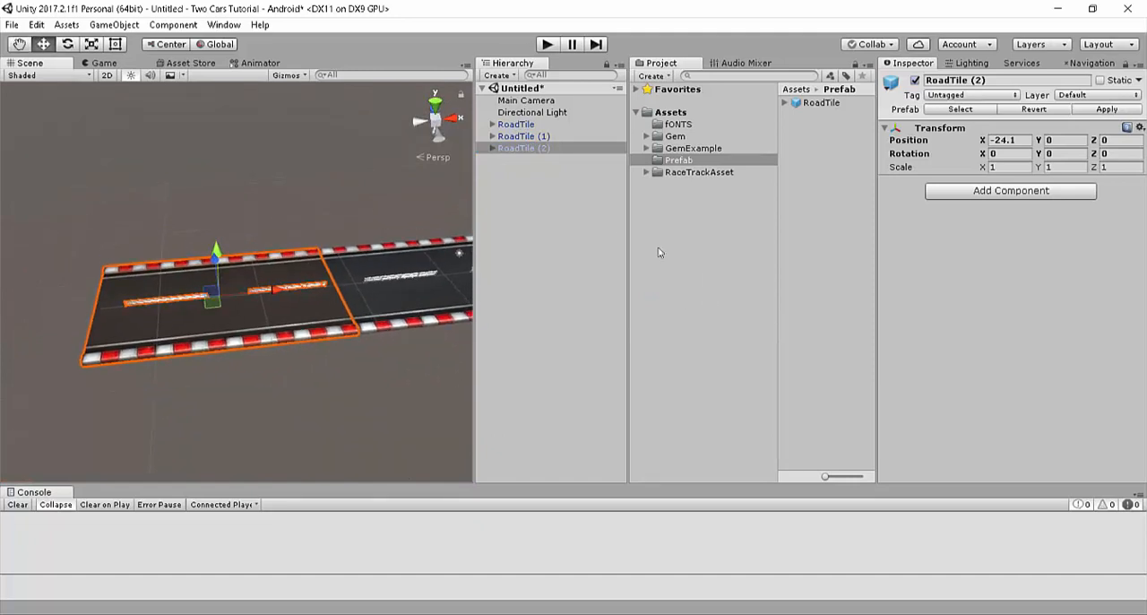
pyautogui.moveTo(269, 303); pyautogui.dragTo(45, 296)
pyautogui.press('w')
pyautogui.press('d')
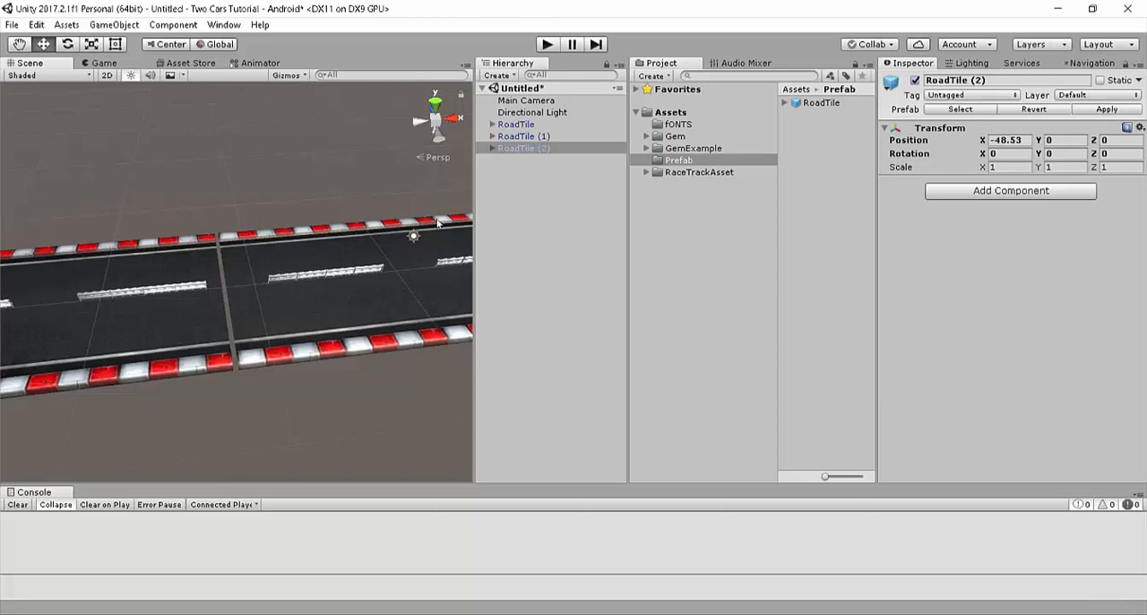
# Step: Copy the X position of RoadTile 2 from the finished TwoCars3D project and set RoadTile (1) to X -23.8
pyautogui.click(527, 136)
pyautogui.click(527, 148)
pyautogui.click(527, 136)
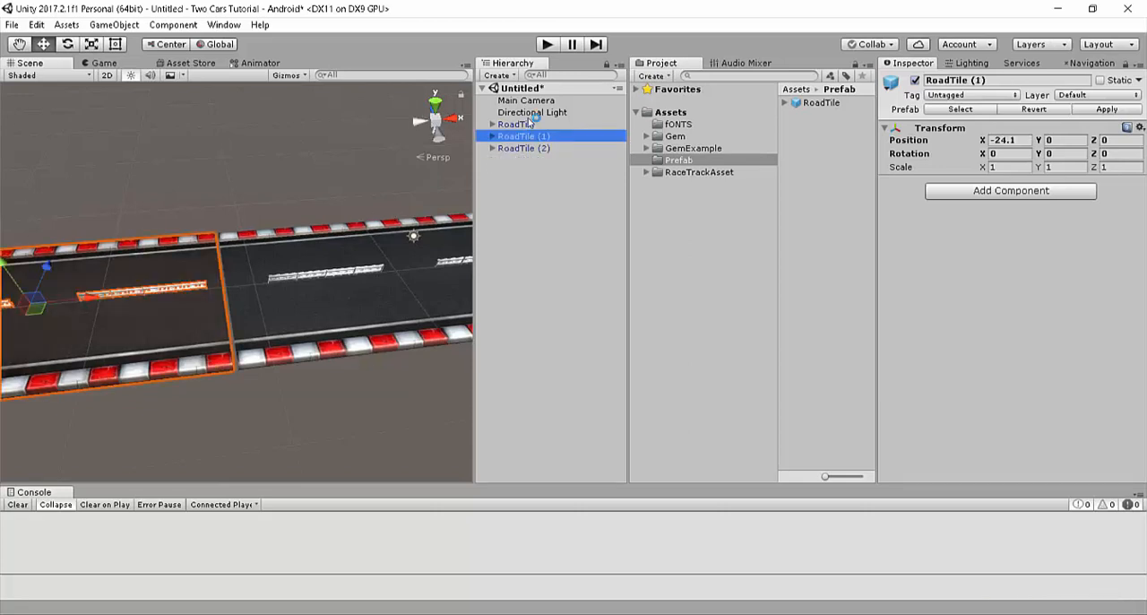
pyautogui.click(524, 124)
pyautogui.hotkey('alt', 'Tab')
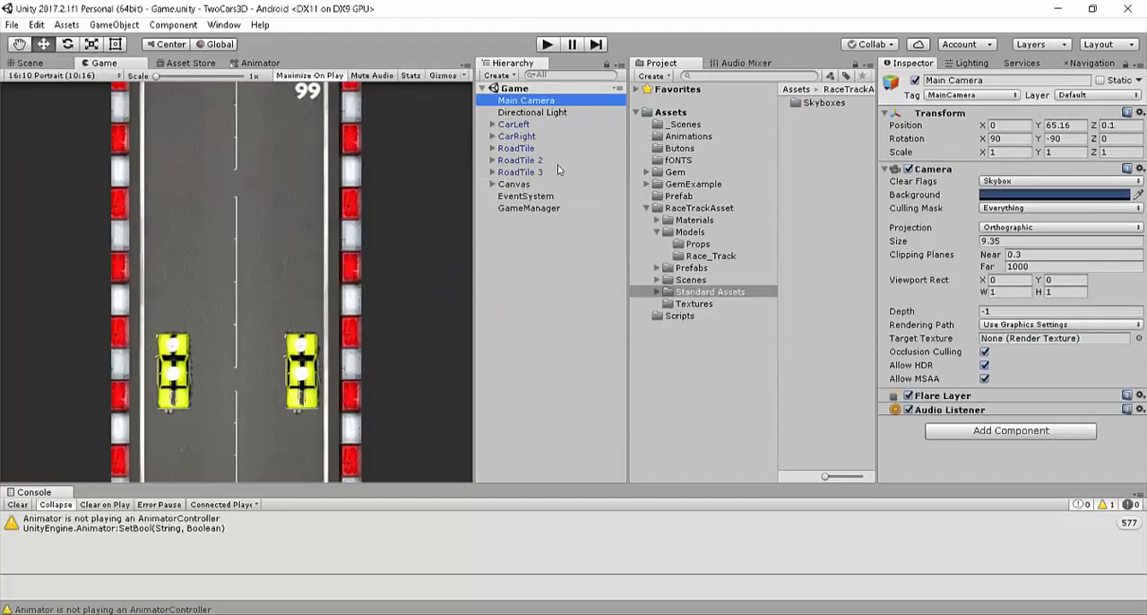
pyautogui.click(536, 149)
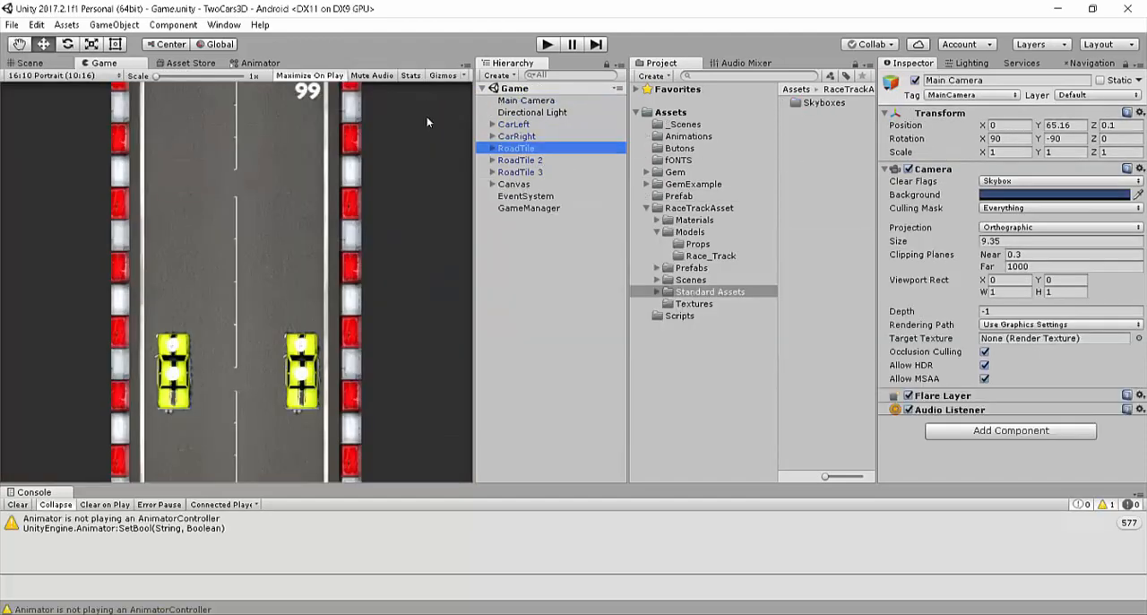
pyautogui.click(537, 161)
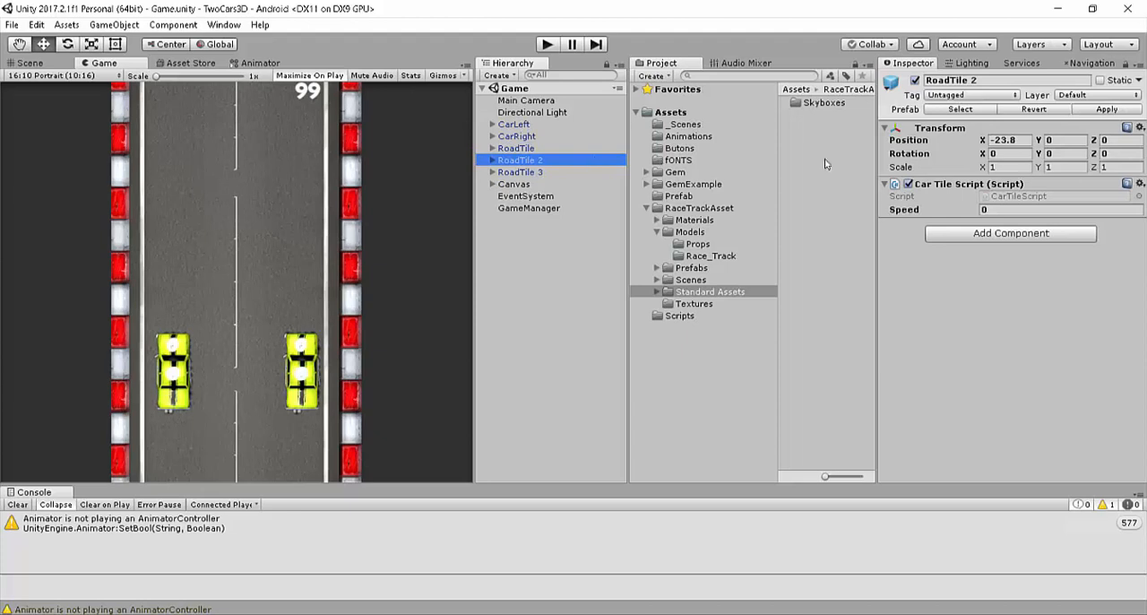
pyautogui.click(1005, 143)
pyautogui.hotkey('ctrl', 'c')
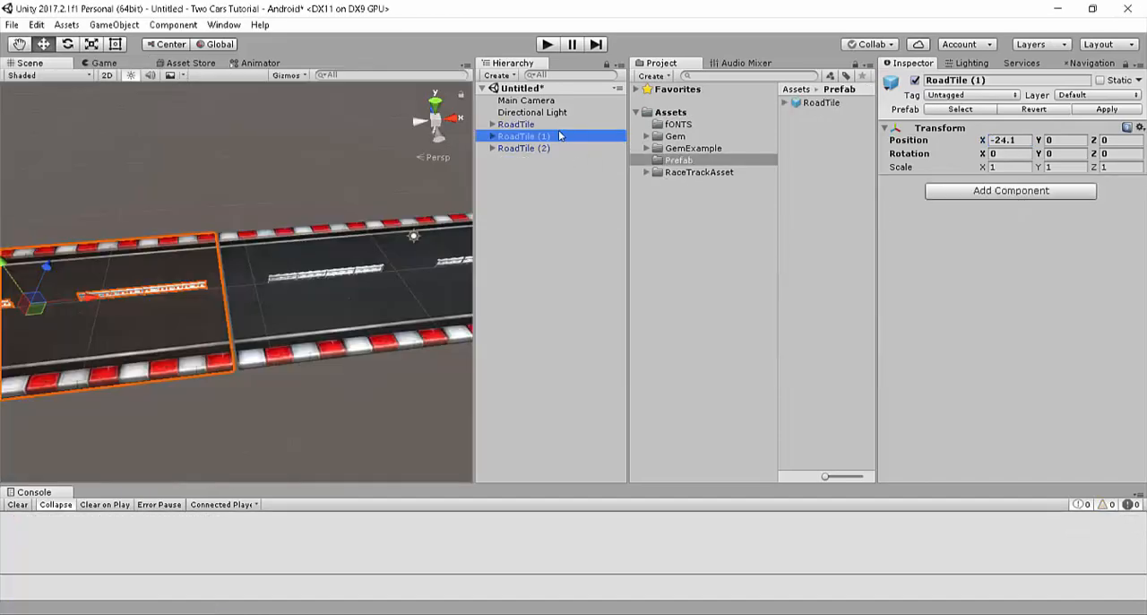
pyautogui.moveTo(1018, 139); pyautogui.dragTo(819, 113)
pyautogui.hotkey('ctrl', 'v')
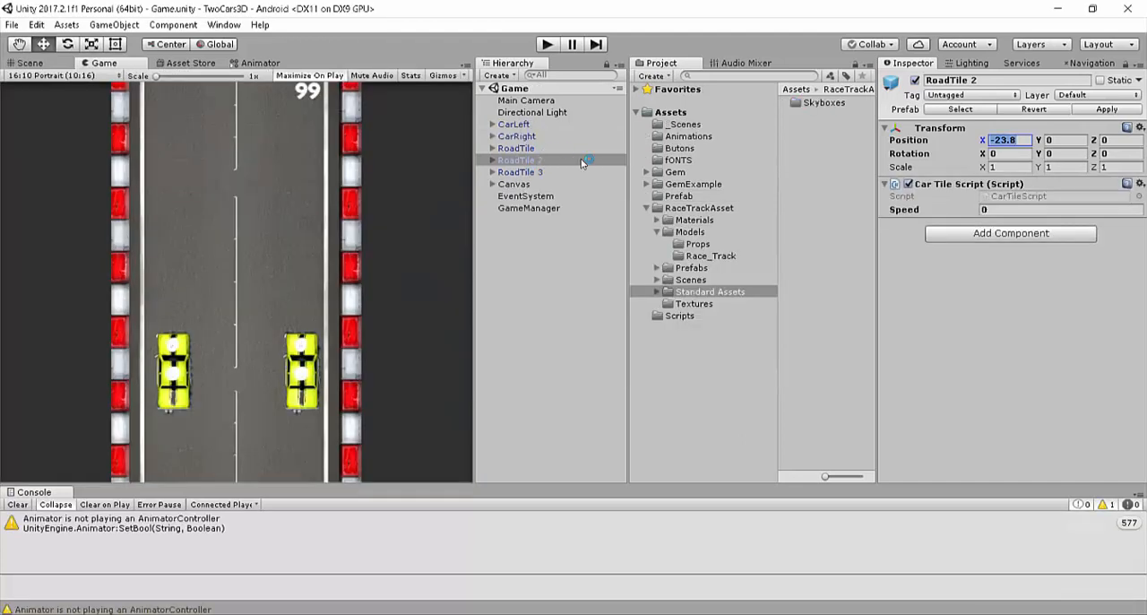
# Step: Copy the X position of RoadTile 3 from the TwoCars3D project and set RoadTile (2) to X -47.6
pyautogui.click(546, 172)
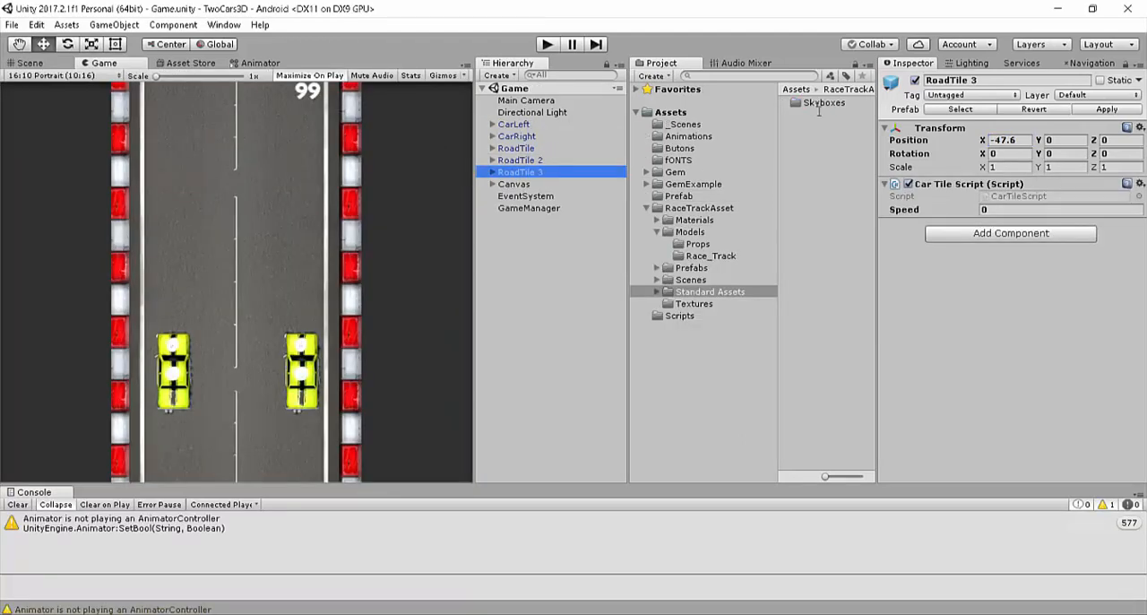
pyautogui.click(1020, 140)
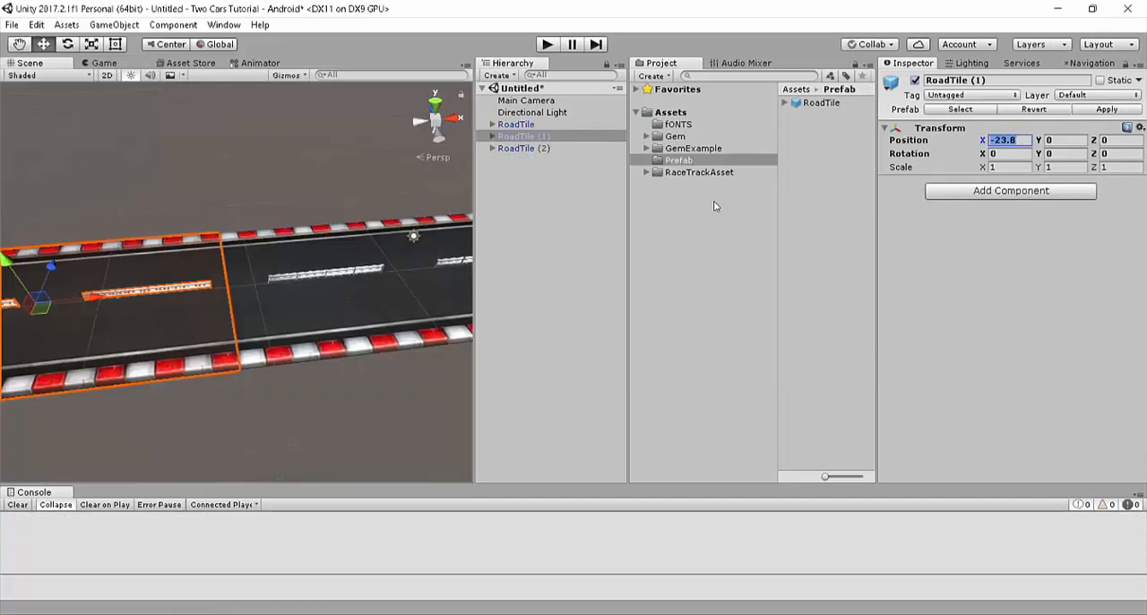
pyautogui.click(541, 148)
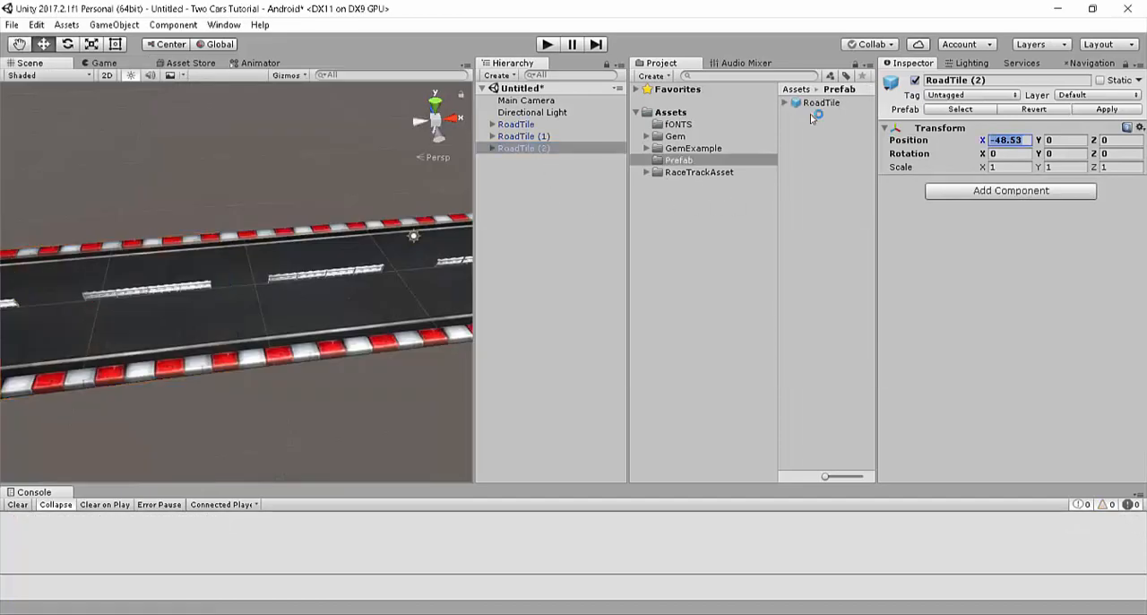
# Step: Review the joined road and each of the three tiles' positions, then check the road in the Game view
pyautogui.keyDown('alt'); pyautogui.moveTo(366, 197); pyautogui.dragTo(685, 208); pyautogui.keyUp('alt')
pyautogui.click(215, 255)
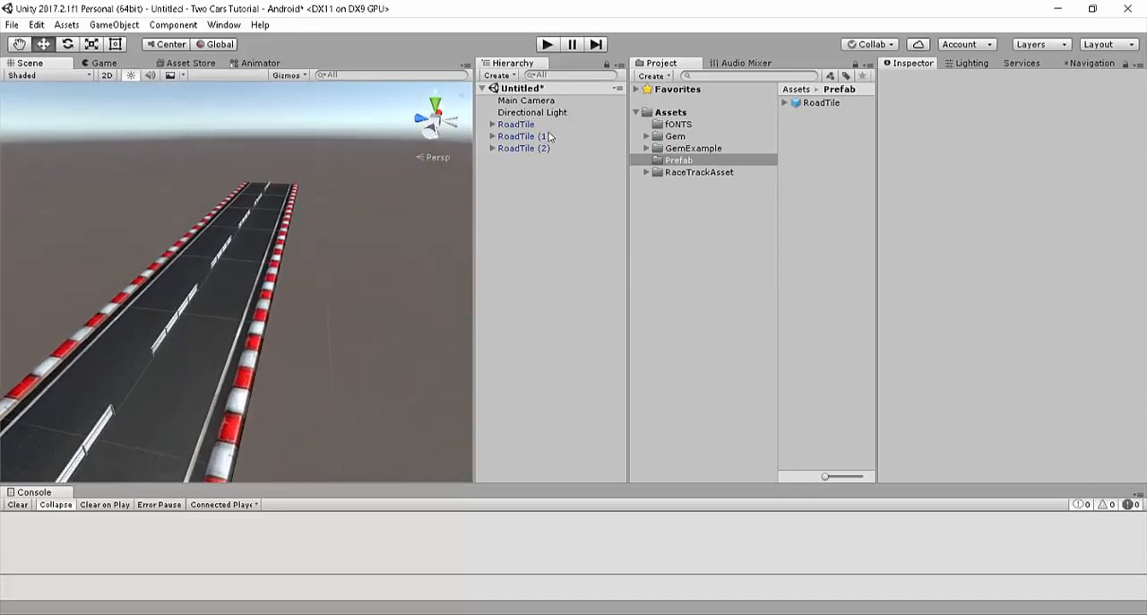
pyautogui.click(527, 126)
pyautogui.click(523, 135)
pyautogui.click(523, 147)
pyautogui.click(522, 125)
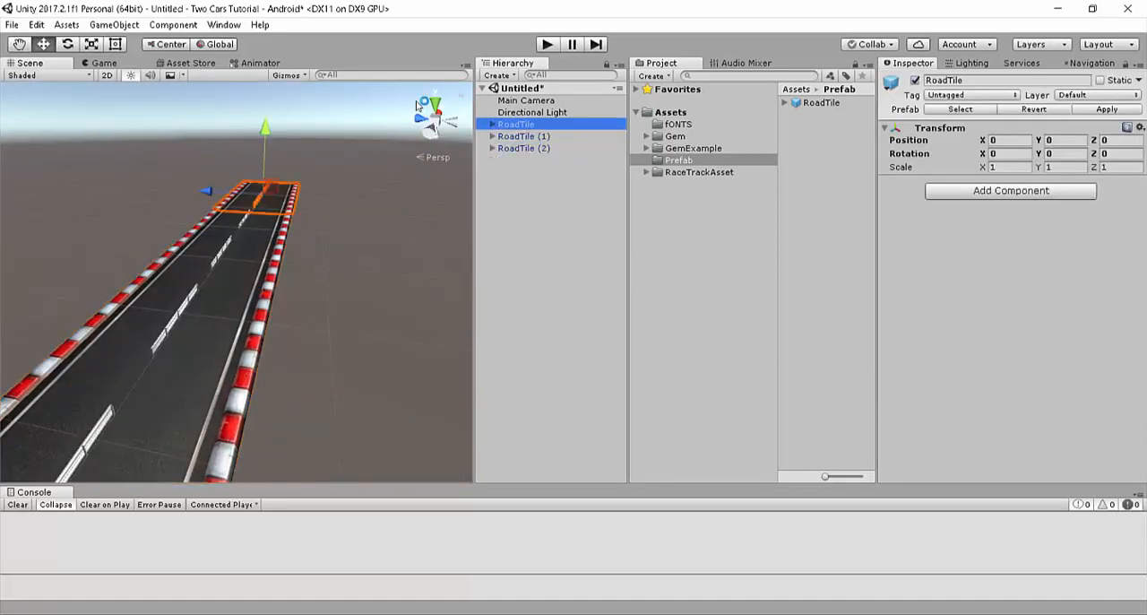
pyautogui.click(523, 135)
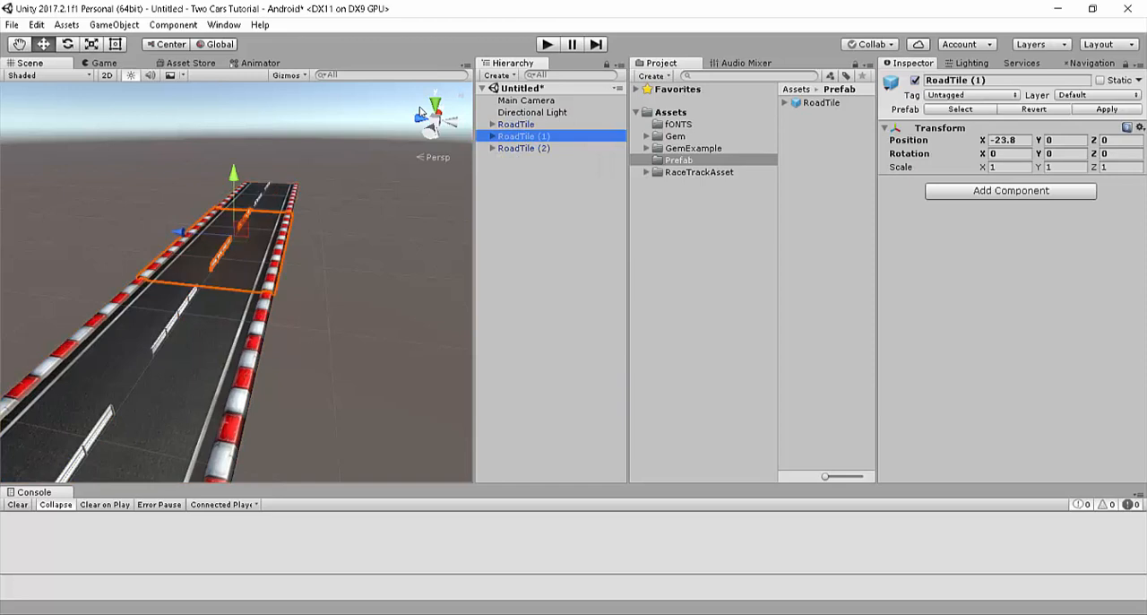
pyautogui.click(523, 148)
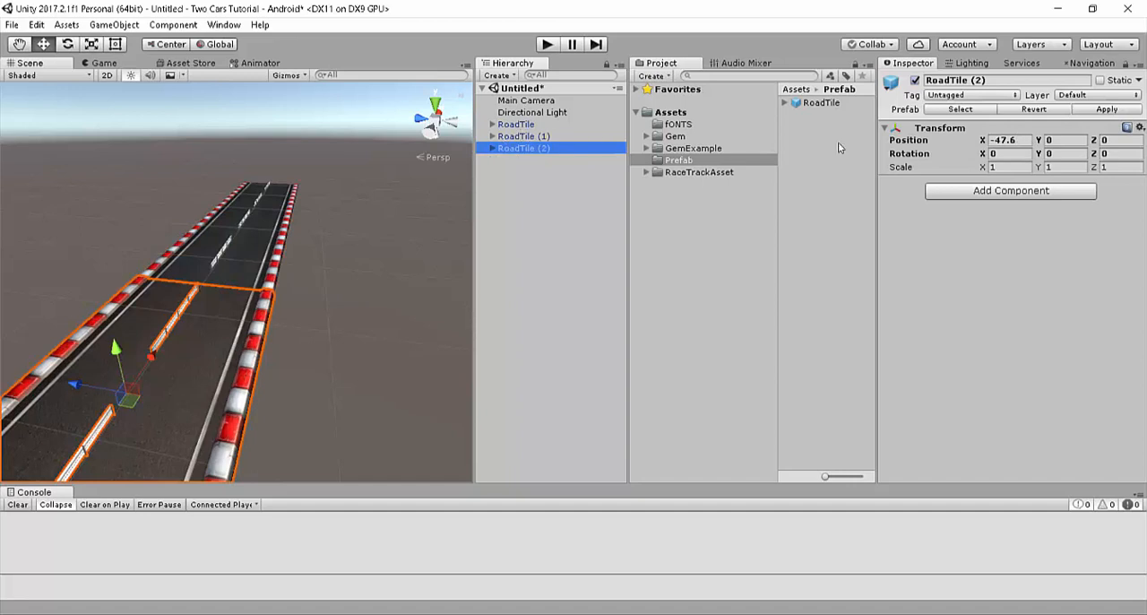
pyautogui.click(91, 63)
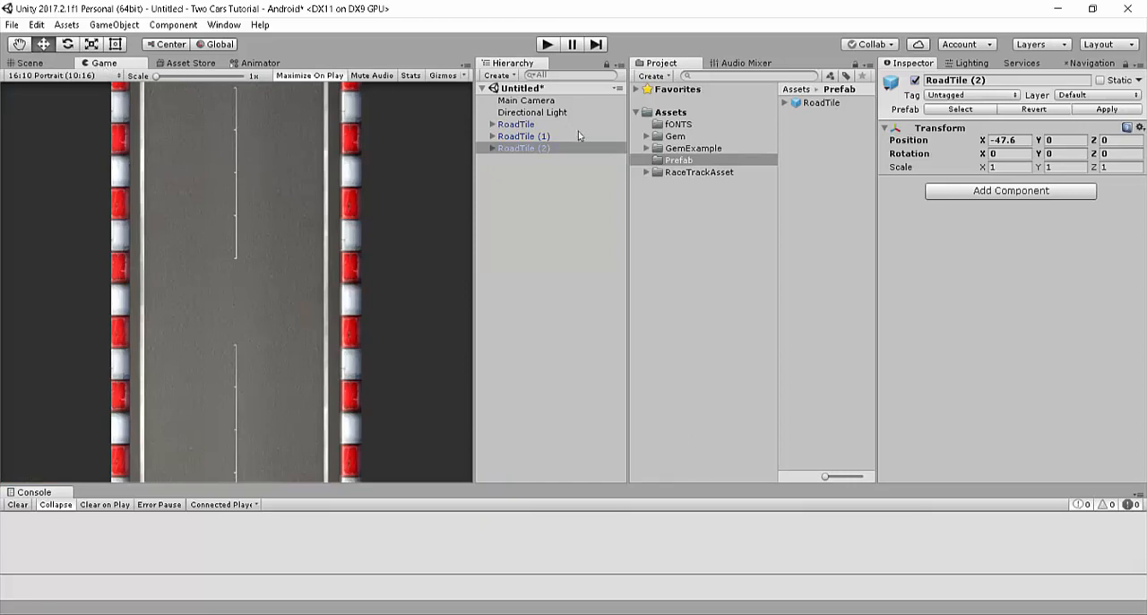
# Step: Add the Sportscar_PRE prefab from RaceTrackAsset's Prefabs folder to the scene and return to the Scene view
pyautogui.click(647, 171)
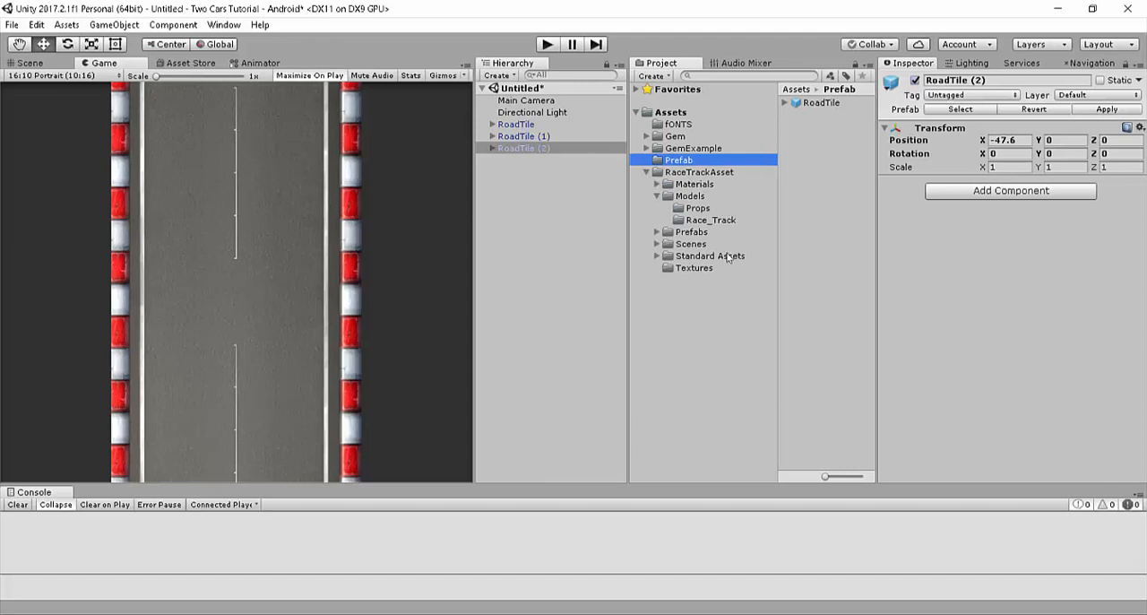
pyautogui.press('Down')
pyautogui.press('Down')
pyautogui.press('Down')
pyautogui.press('Down')
pyautogui.press('Down')
pyautogui.press('Down')
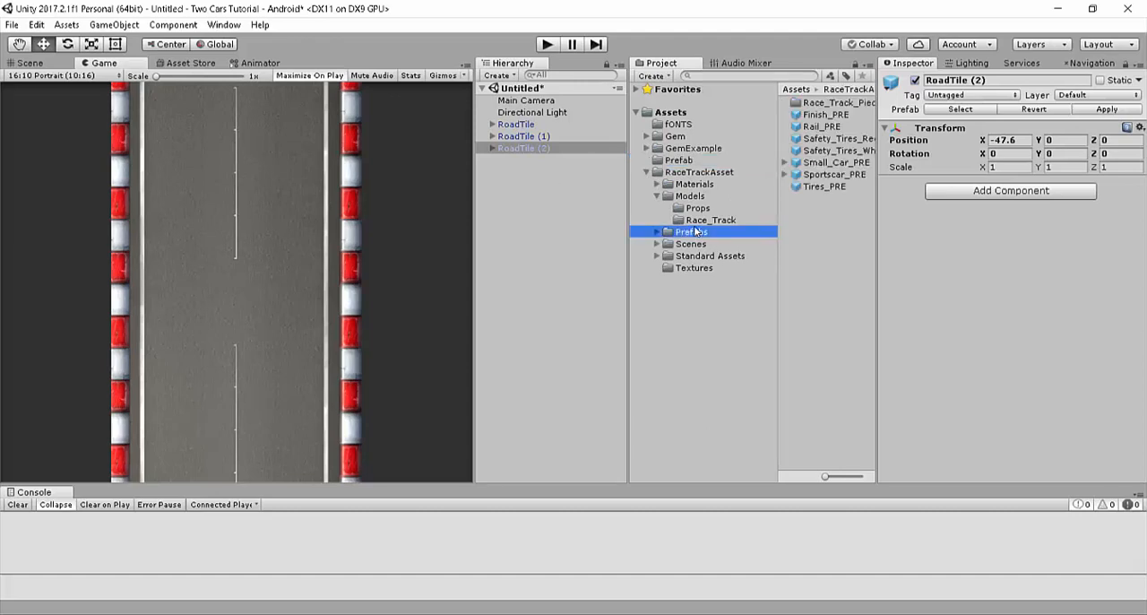
pyautogui.moveTo(832, 174); pyautogui.dragTo(525, 199)
pyautogui.click(30, 62)
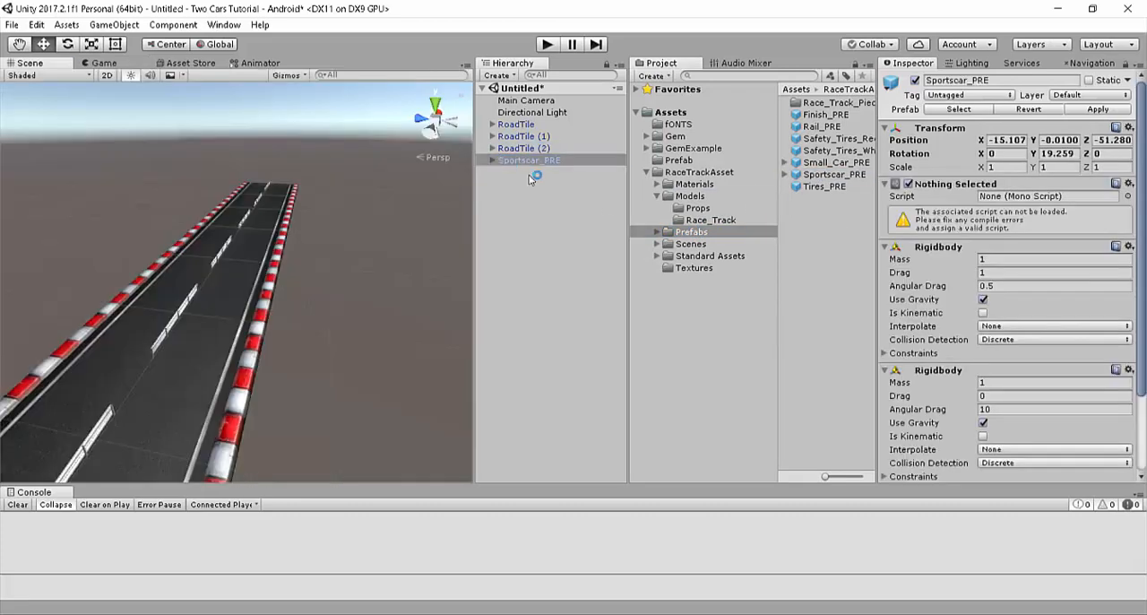
# Step: Focus on the sports car and reset its transform to zero position and rotation
pyautogui.doubleClick(548, 159)
pyautogui.moveTo(402, 259); pyautogui.dragTo(373, 242, button='right')
pyautogui.press('w')
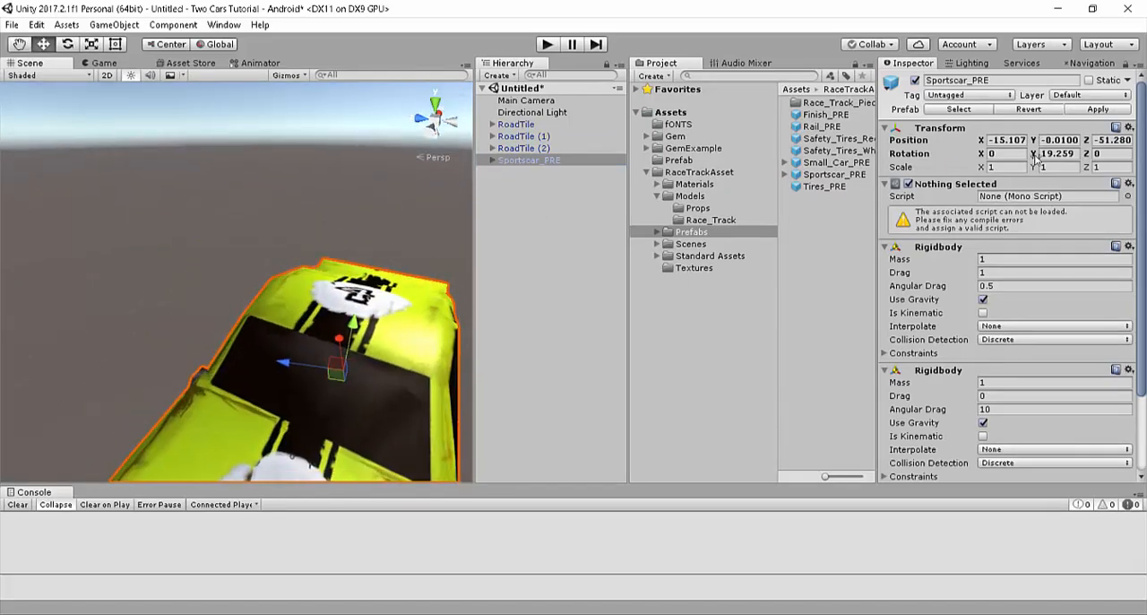
pyautogui.click(1129, 128)
pyautogui.click(1021, 143)
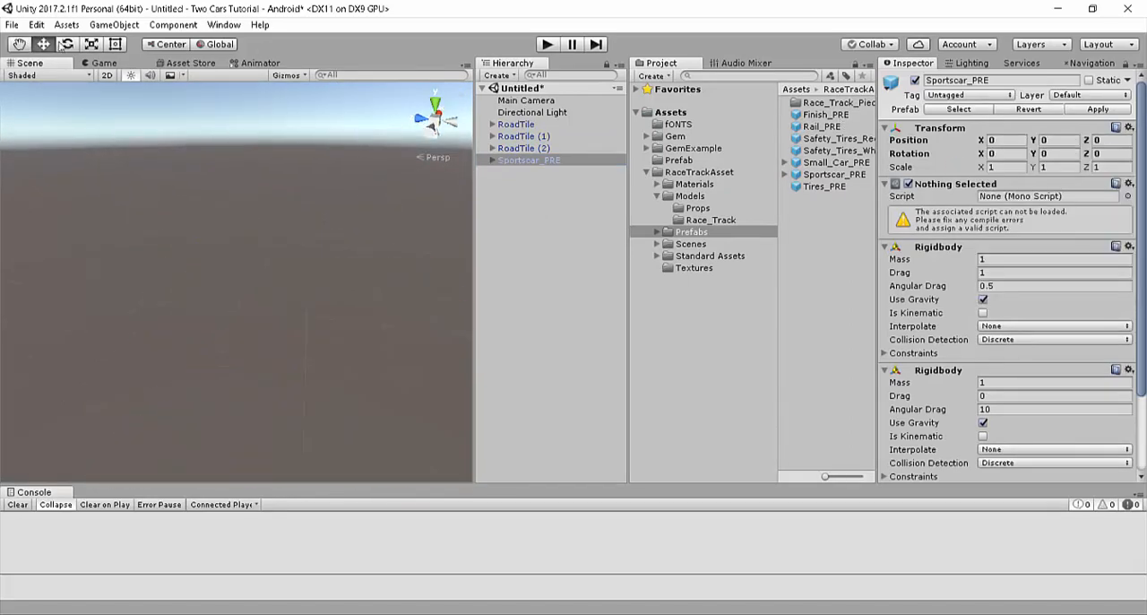
# Step: Duplicate Sportscar_PRE and move the copy along Z to about 2.43, off the road's centre line
pyautogui.doubleClick(557, 163)
pyautogui.keyDown('alt'); pyautogui.moveTo(333, 272); pyautogui.dragTo(23, 424); pyautogui.keyUp('alt')
pyautogui.moveTo(22, 424); pyautogui.dragTo(21, 452, button='right')
pyautogui.press('w')
pyautogui.press('s')
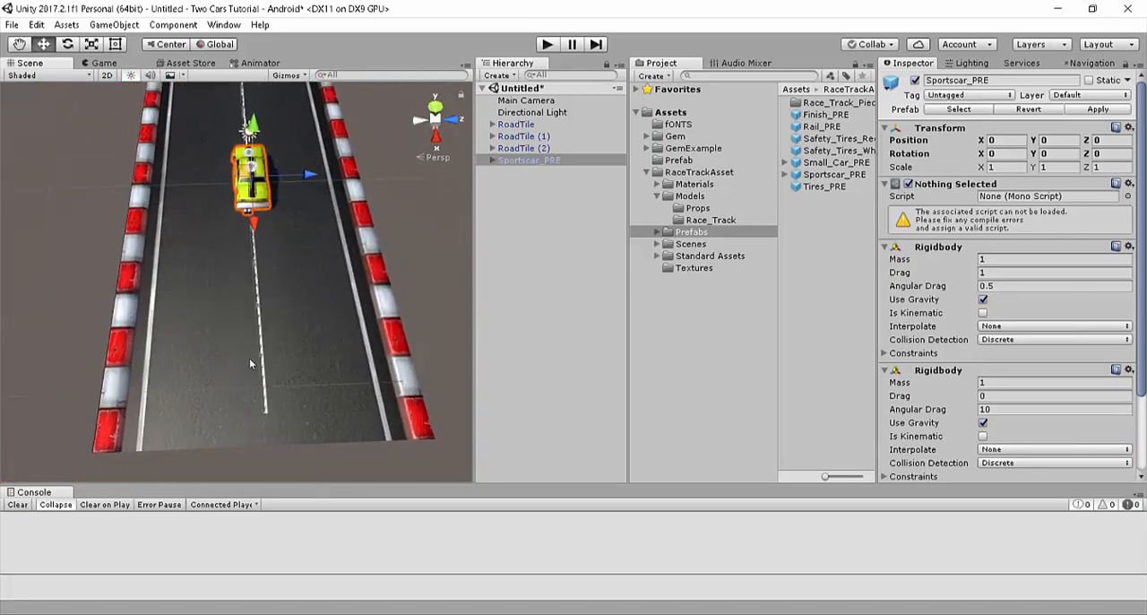
pyautogui.moveTo(322, 307); pyautogui.dragTo(315, 307, button='right')
pyautogui.press('w')
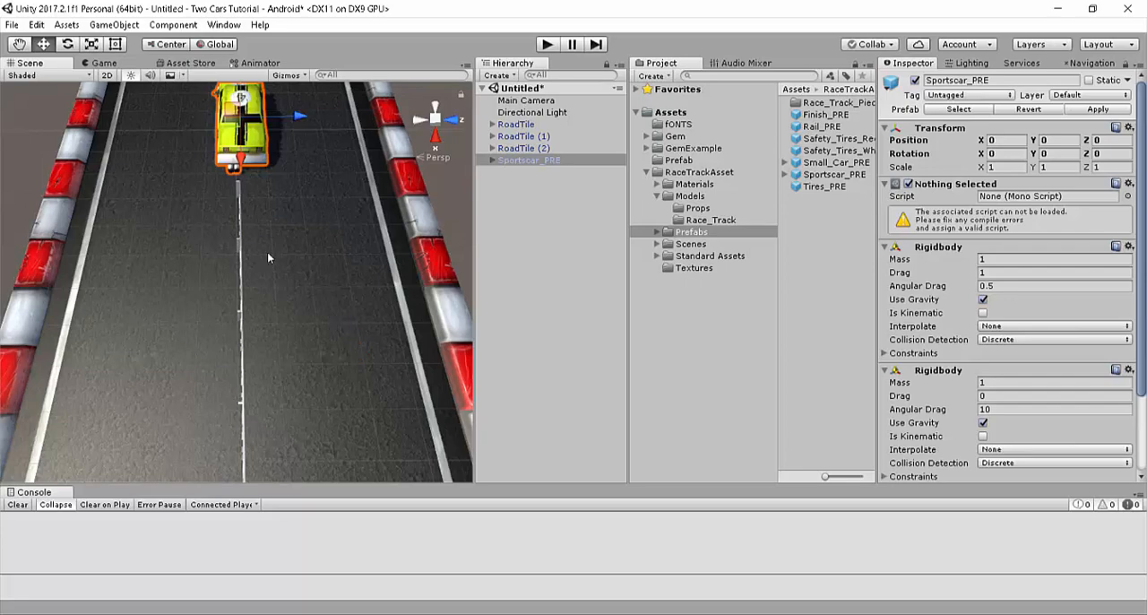
pyautogui.press('w')
pyautogui.moveTo(337, 319); pyautogui.dragTo(334, 319, button='right')
pyautogui.press('s')
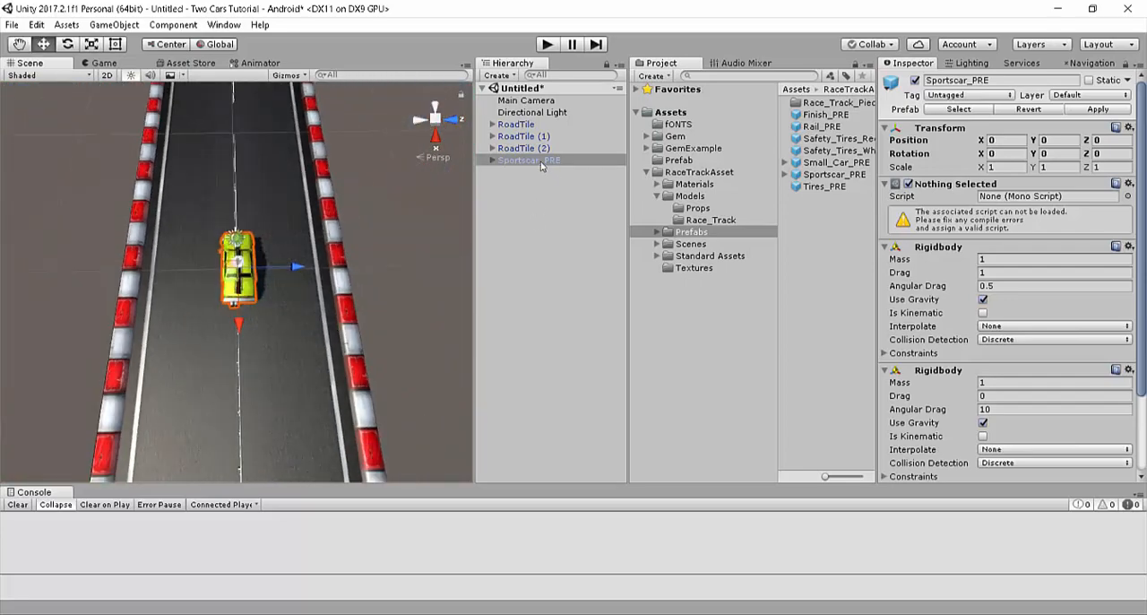
pyautogui.hotkey('ctrl', 'd')
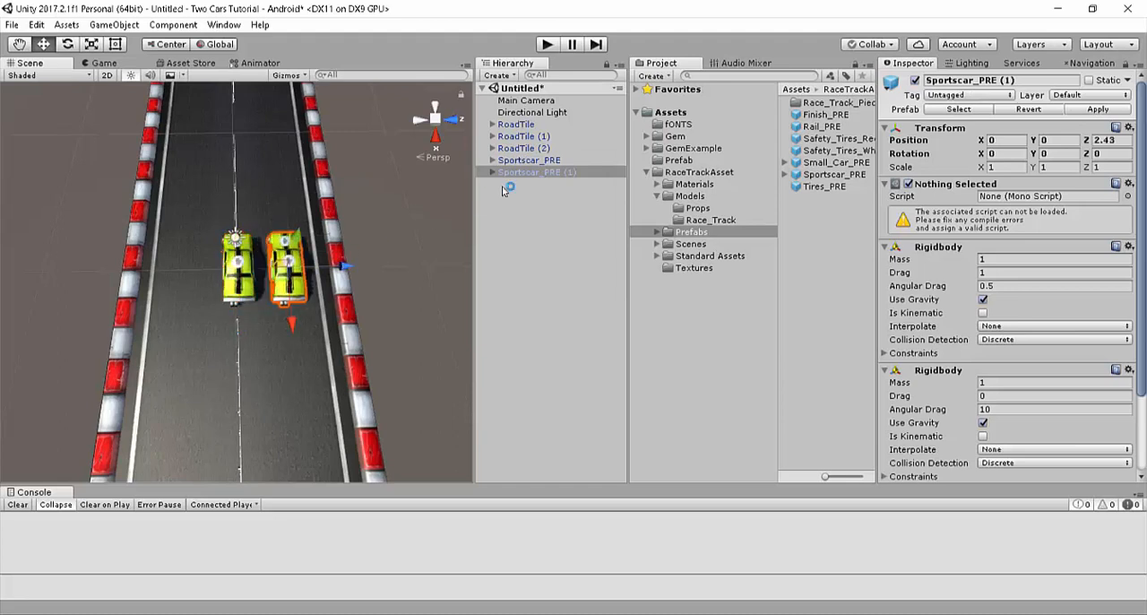
# Step: Move the original Sportscar_PRE along Z to about -2.9 and check both cars in the Game view
pyautogui.click(528, 159)
pyautogui.moveTo(269, 267); pyautogui.dragTo(214, 267)
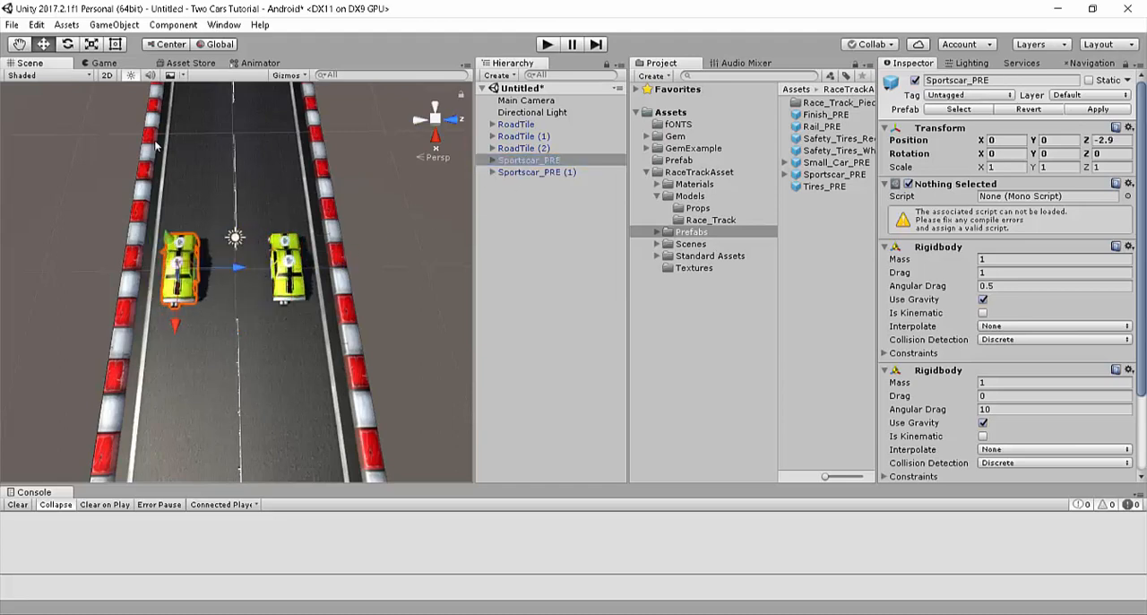
pyautogui.click(119, 64)
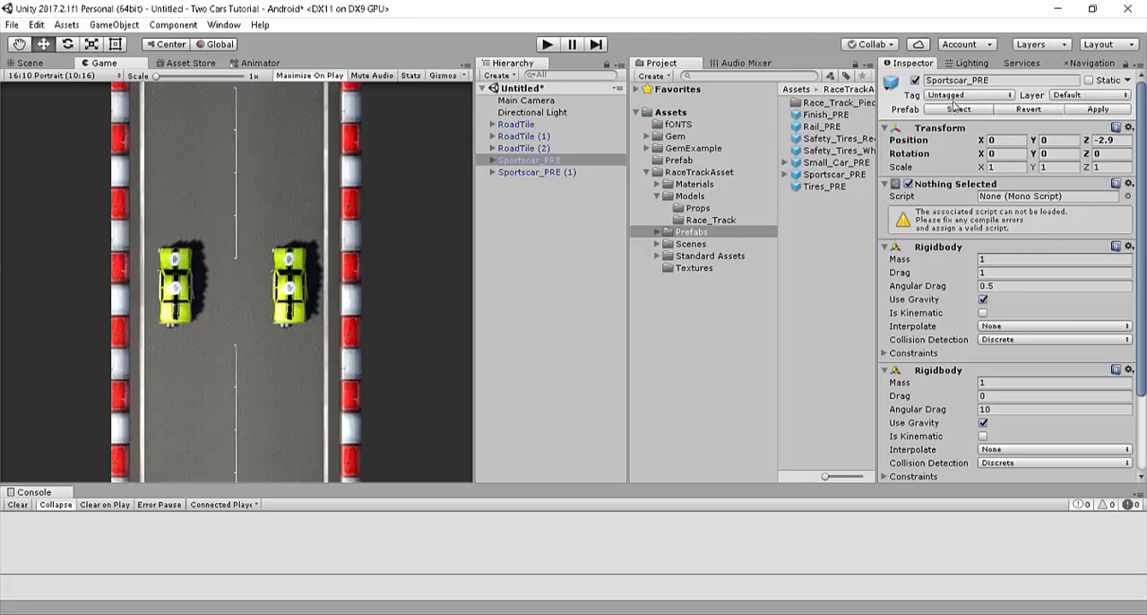
# Step: Expand Sportscar_PRE and set Cast Shadows to Off on its SportsCar_MOD body mesh
pyautogui.scroll(-5, 1038, 323)
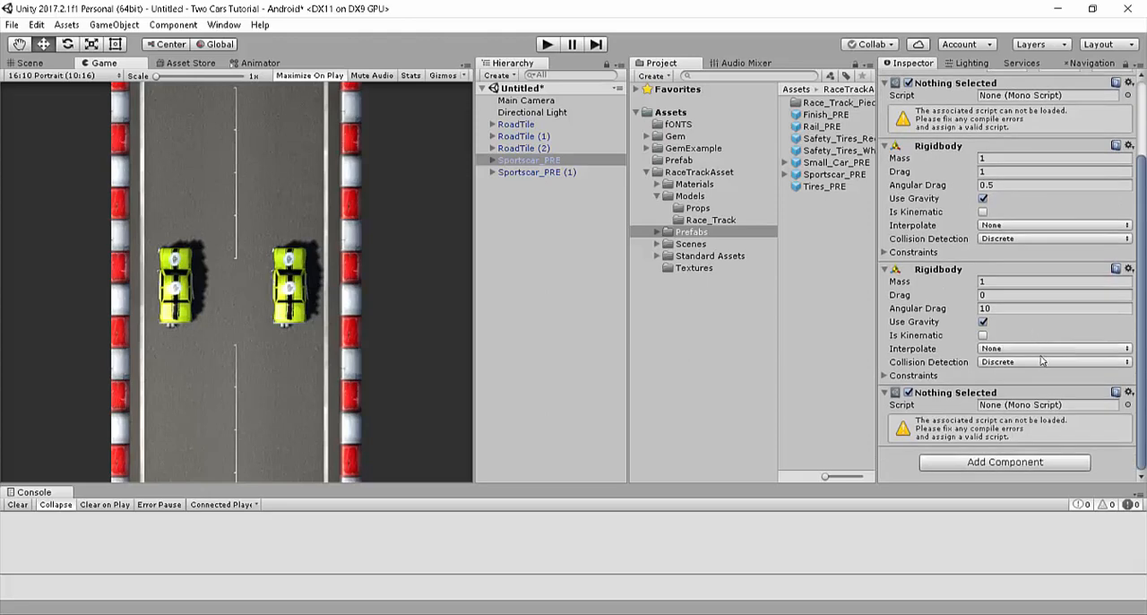
pyautogui.click(503, 165)
pyautogui.click(492, 159)
pyautogui.click(565, 173)
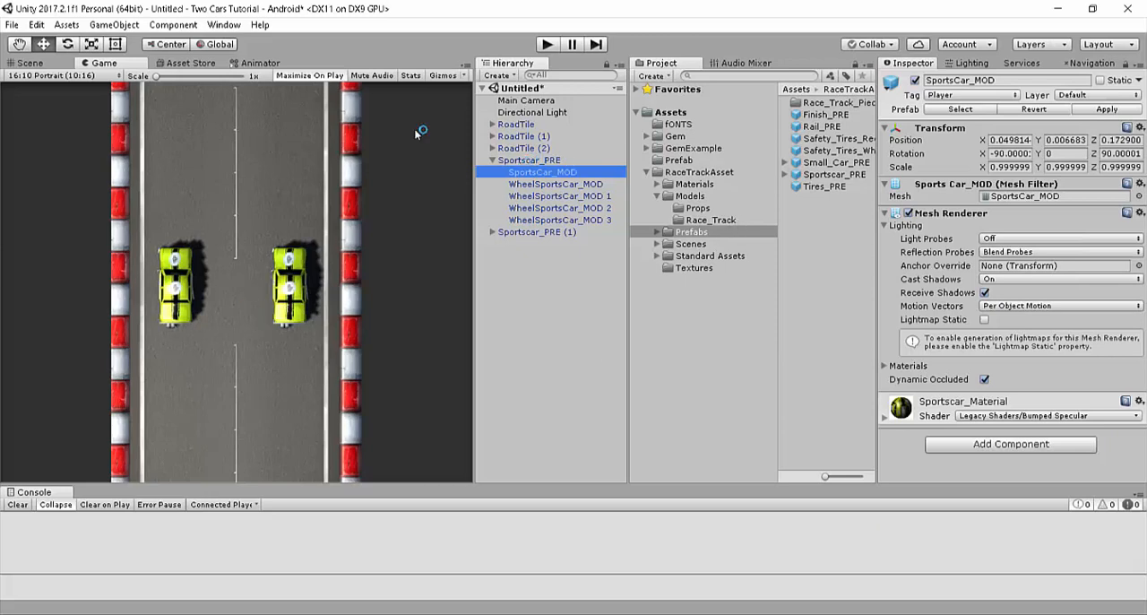
pyautogui.click(529, 159)
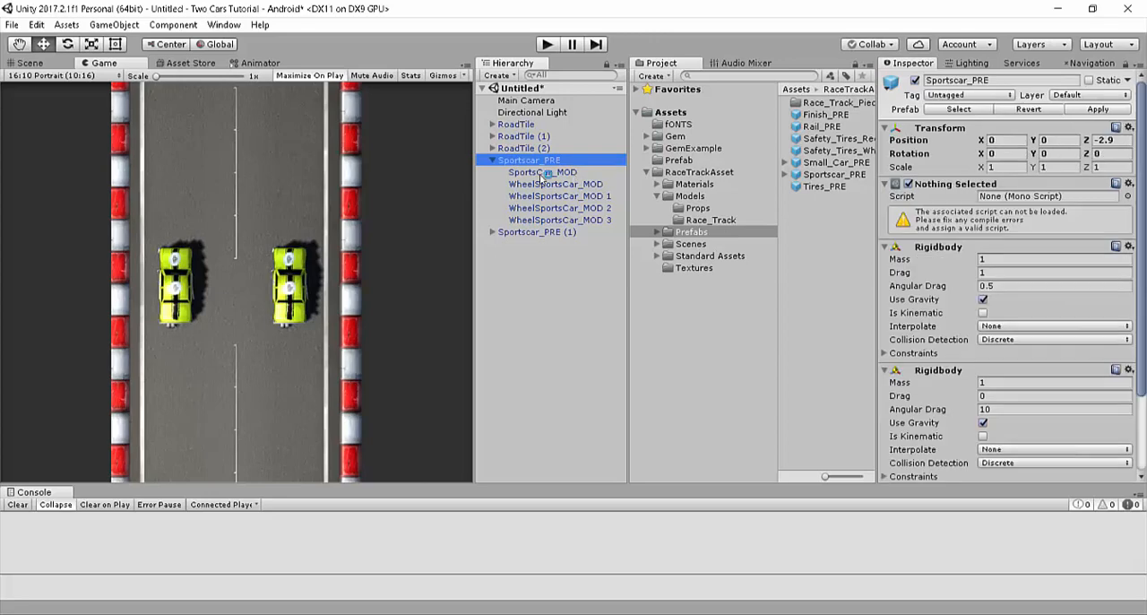
pyautogui.click(541, 173)
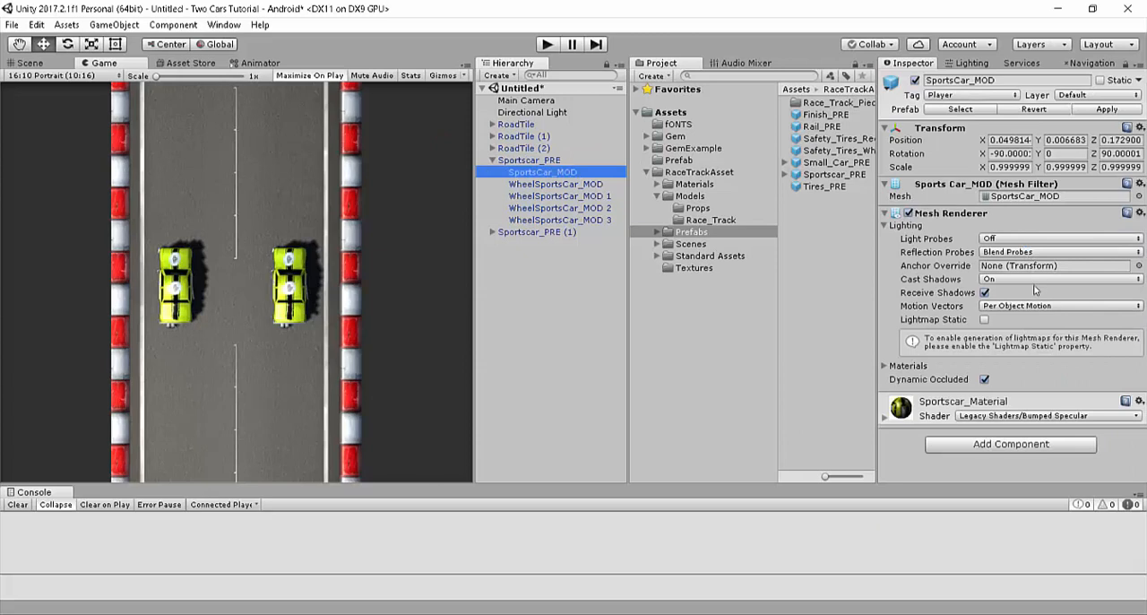
pyautogui.click(986, 280)
pyautogui.click(802, 237)
# Step: Set Cast Shadows to Off on all four WheelSportsCar_MOD wheel meshes of Sportscar_PRE
pyautogui.click(542, 184)
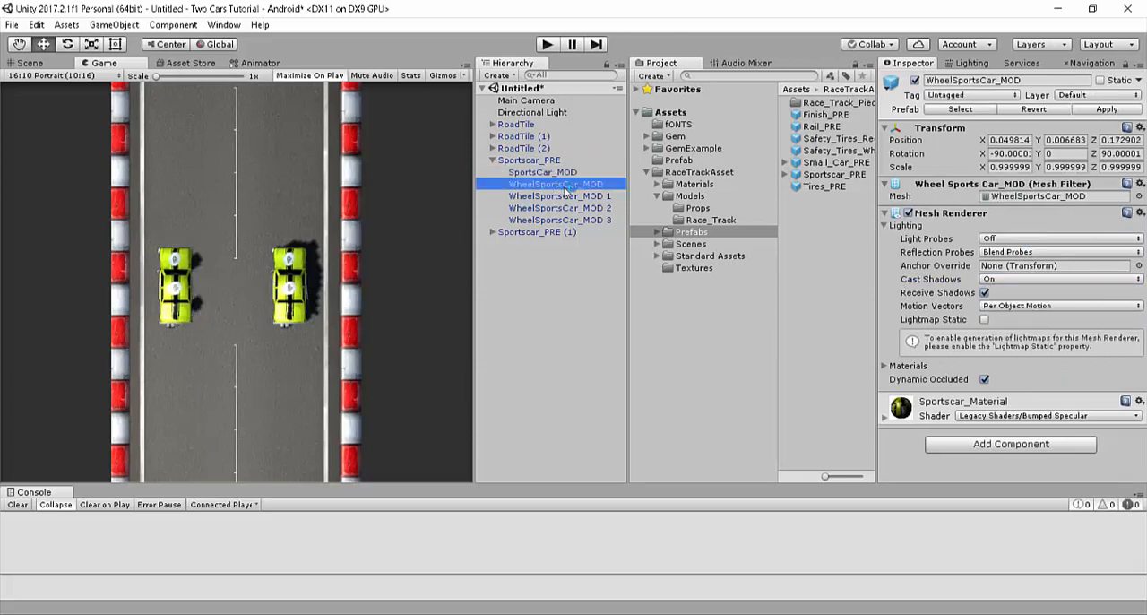
pyautogui.keyDown('shift'); pyautogui.click(584, 220); pyautogui.keyUp('shift')
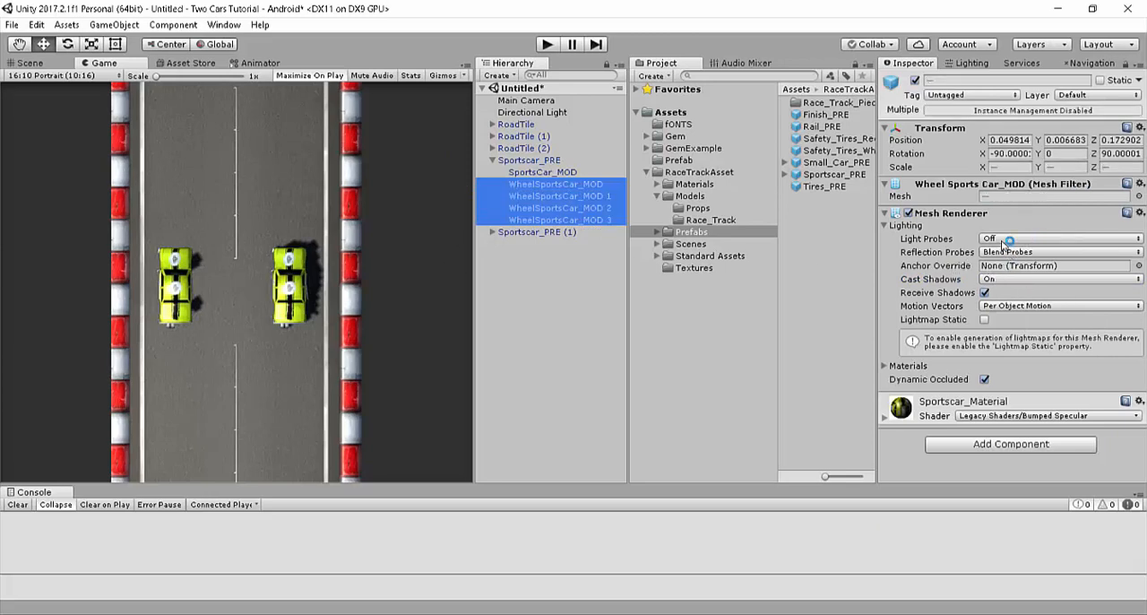
pyautogui.click(1007, 279)
pyautogui.click(1009, 292)
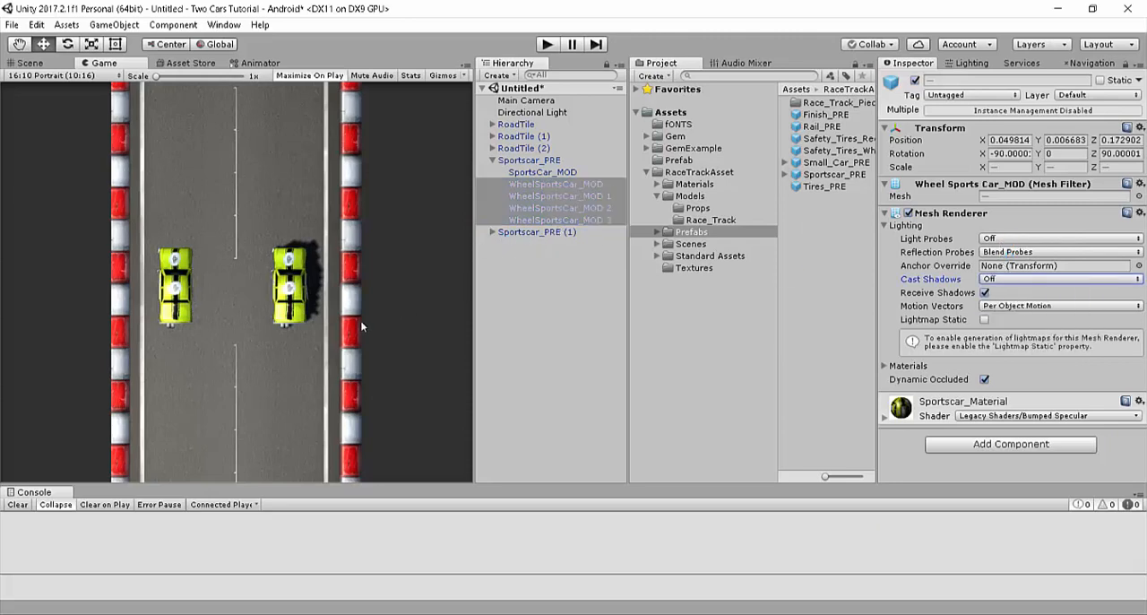
# Step: Delete the shadow-casting Sportscar_PRE (1) and replace it with a duplicate of the shadowless Sportscar_PRE
pyautogui.click(487, 230)
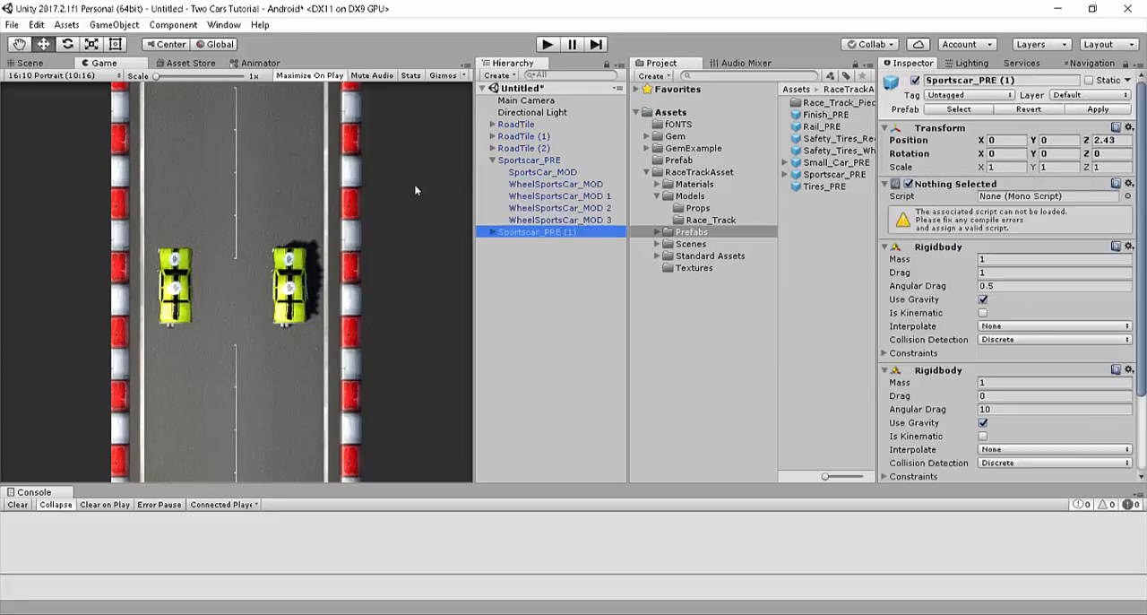
pyautogui.rightClick(520, 231)
pyautogui.click(557, 313)
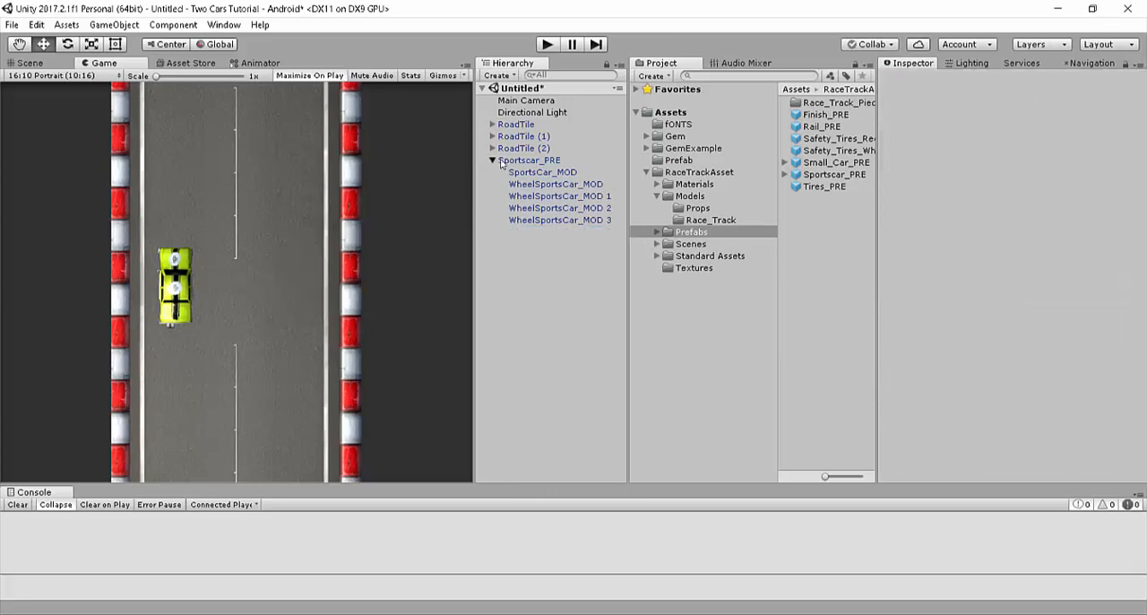
pyautogui.hotkey('ctrl', 'z')
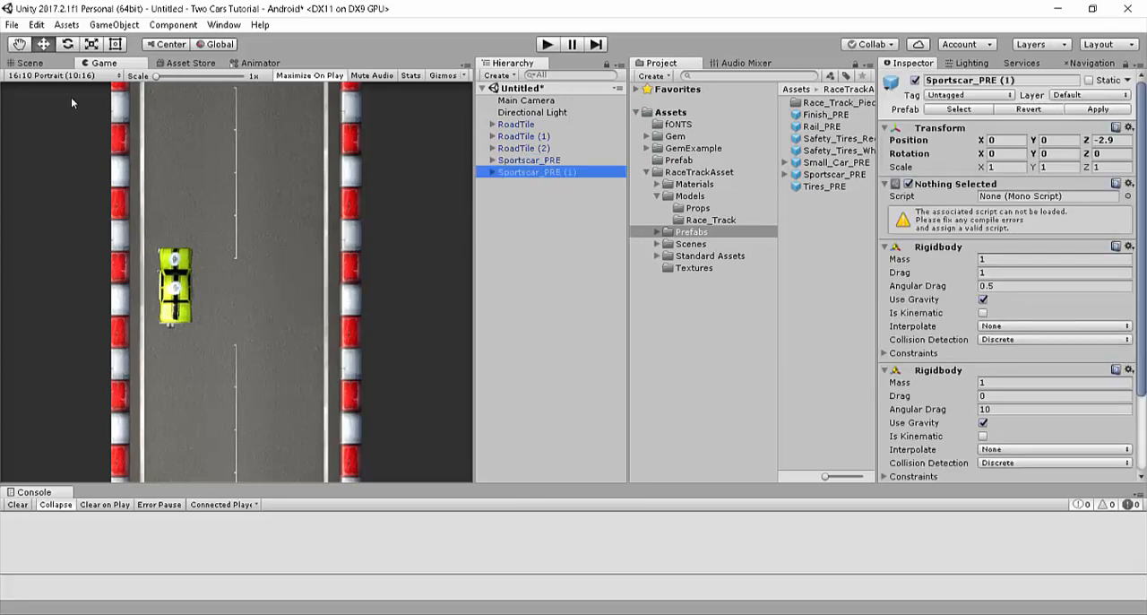
# Step: Move the new Sportscar_PRE (1) along Z to about 1.78 in the Scene view and check it in the Game view
pyautogui.click(29, 63)
pyautogui.moveTo(237, 268); pyautogui.dragTo(329, 269)
pyautogui.press('w')
pyautogui.moveTo(307, 285); pyautogui.dragTo(525, 156, button='right')
pyautogui.press('s')
pyautogui.press('w')
pyautogui.click(98, 62)
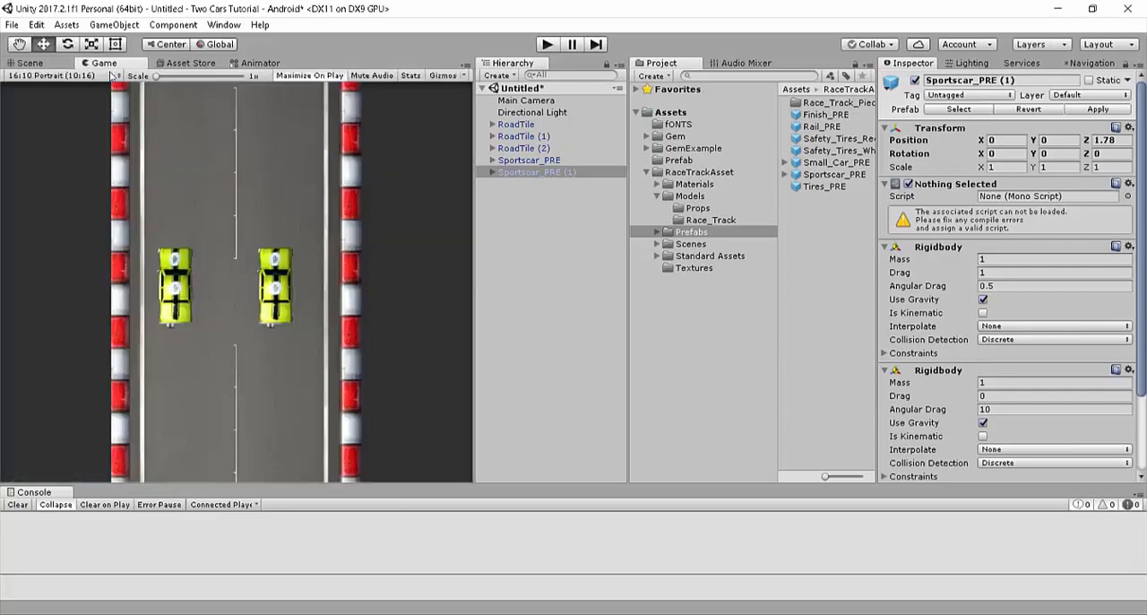
pyautogui.hotkey('alt', 'Tab')
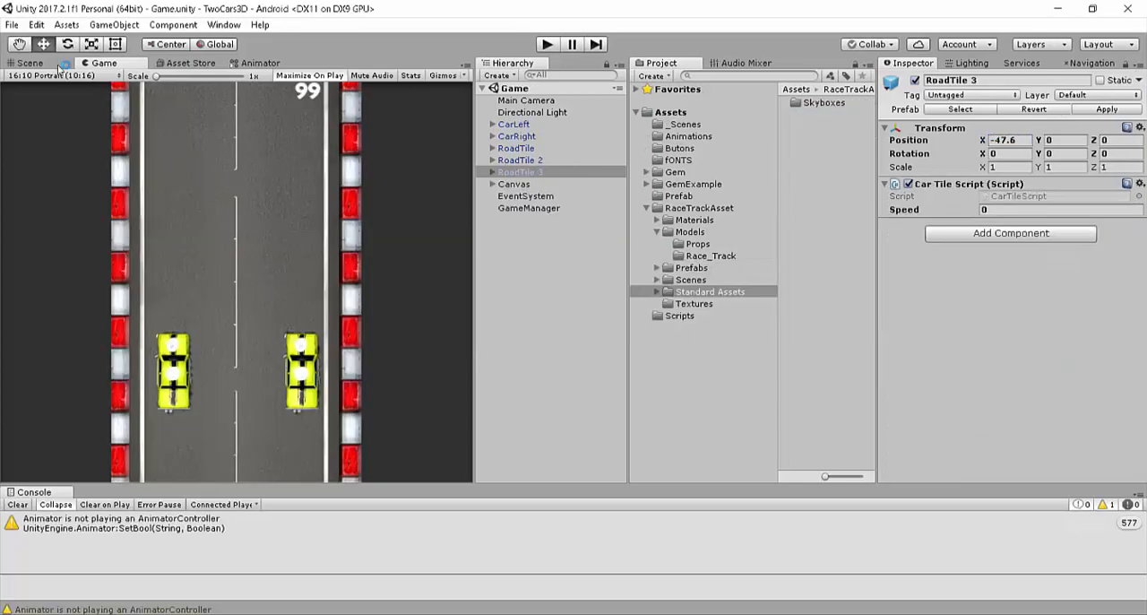
pyautogui.click(32, 62)
pyautogui.keyDown('alt'); pyautogui.moveTo(118, 145); pyautogui.dragTo(378, 25); pyautogui.keyUp('alt')
pyautogui.moveTo(377, 21); pyautogui.dragTo(340, 34, button='right')
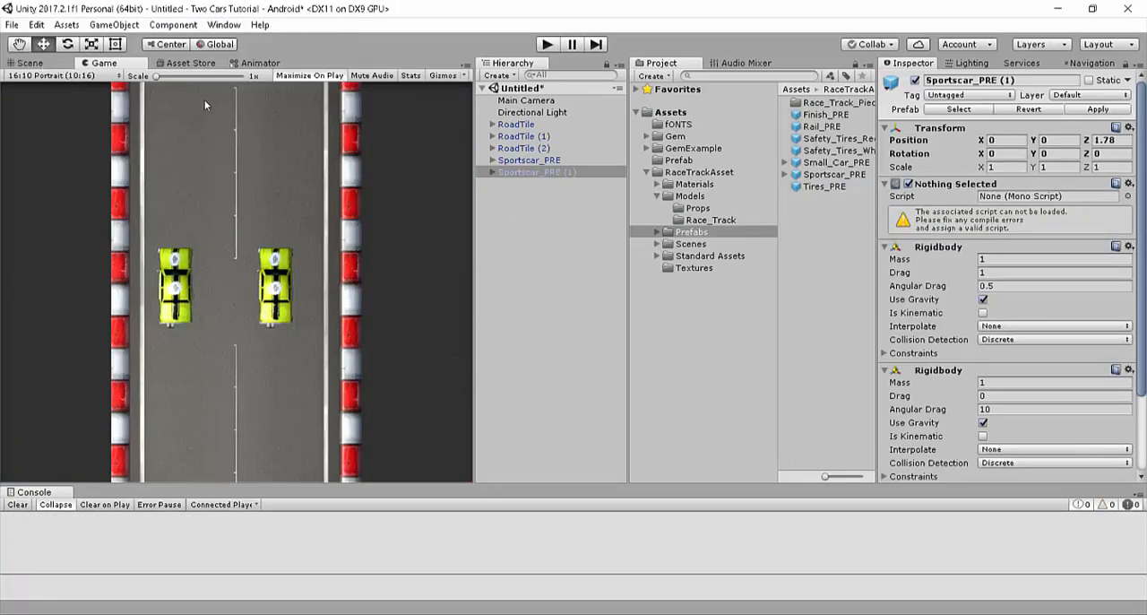
# Step: Rename Sportscar_PRE as CarLeft and Sportscar_PRE (1) as CarRight
pyautogui.click(529, 159)
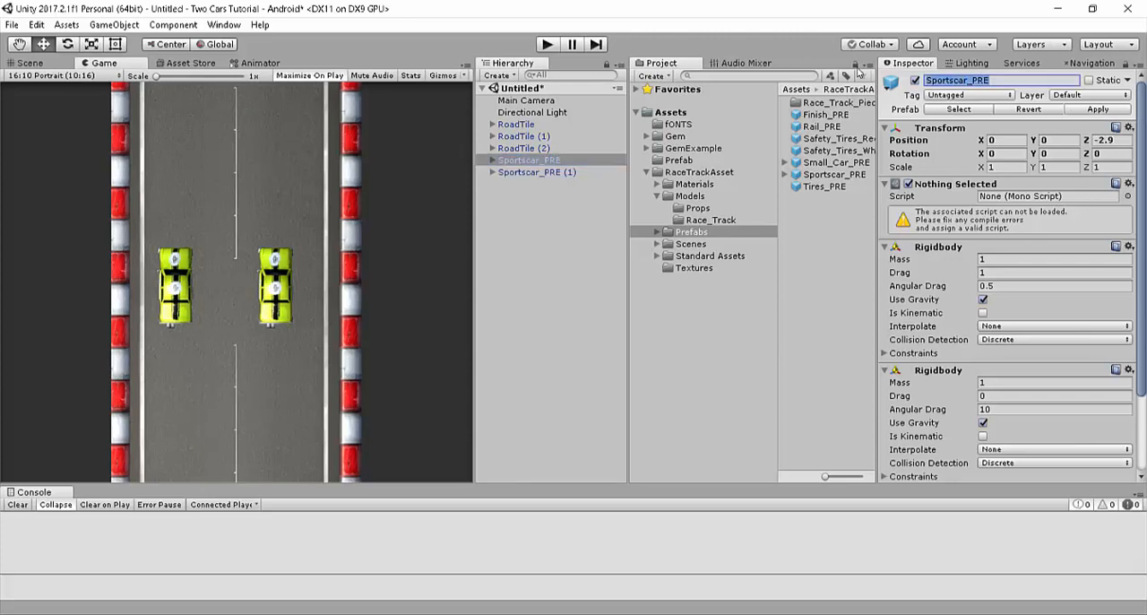
pyautogui.write('CarLeft')
pyautogui.press('Return')
pyautogui.click(520, 172)
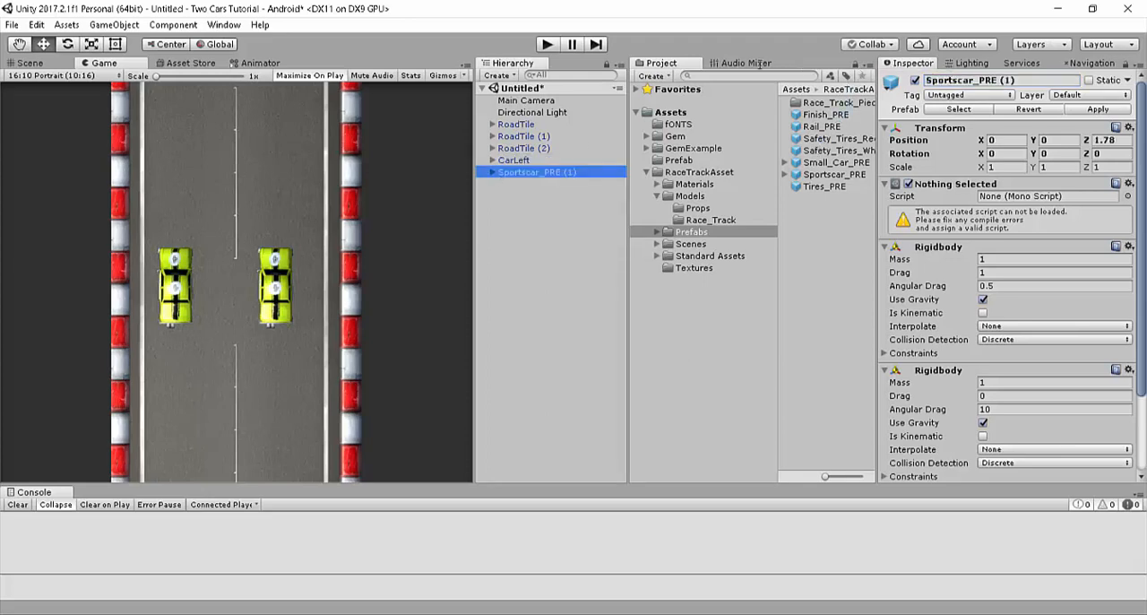
pyautogui.write('CarRight')
pyautogui.press('Return')
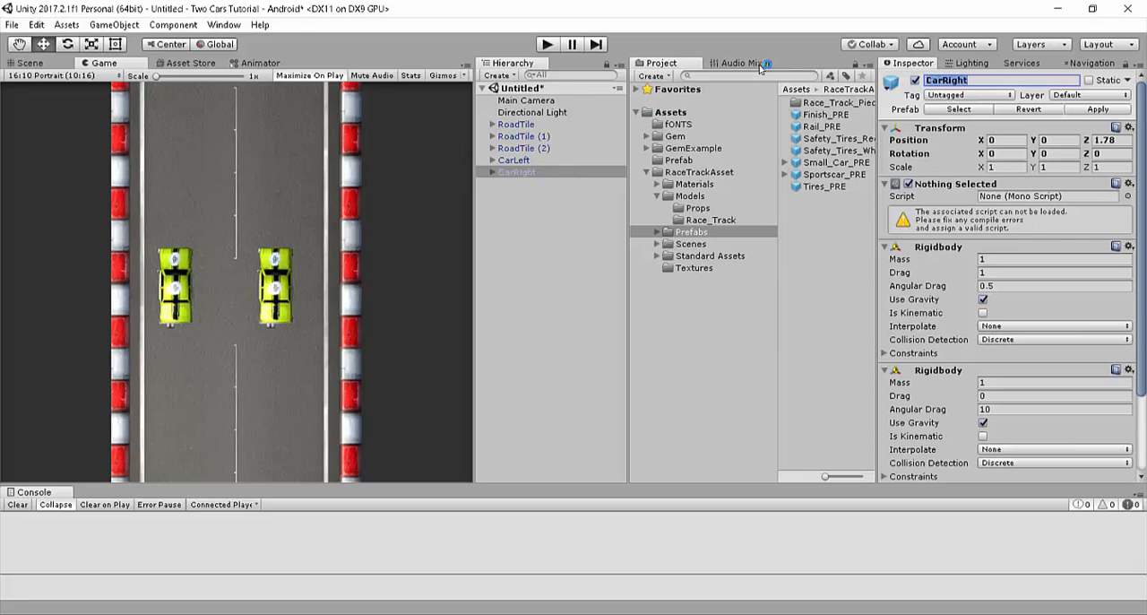
# Step: Look up CarLeft's position in the finished TwoCars3D project and set this scene's CarLeft to X 4 and Z -3
pyautogui.click(535, 160)
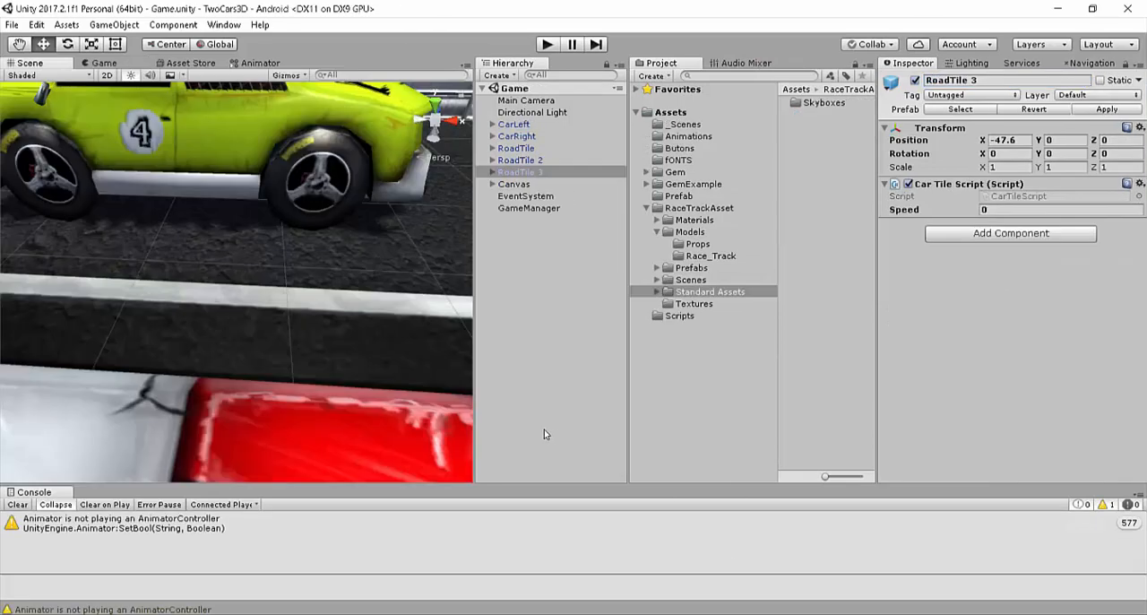
pyautogui.click(529, 124)
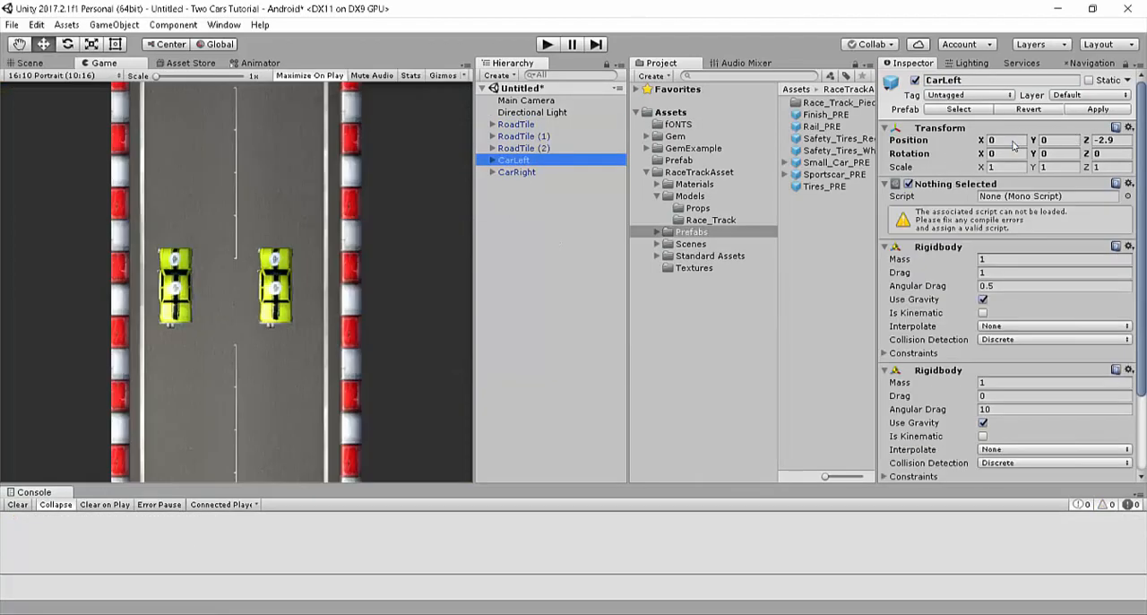
pyautogui.click(1006, 139)
pyautogui.write('4')
pyautogui.press('Tab')
pyautogui.press('Tab')
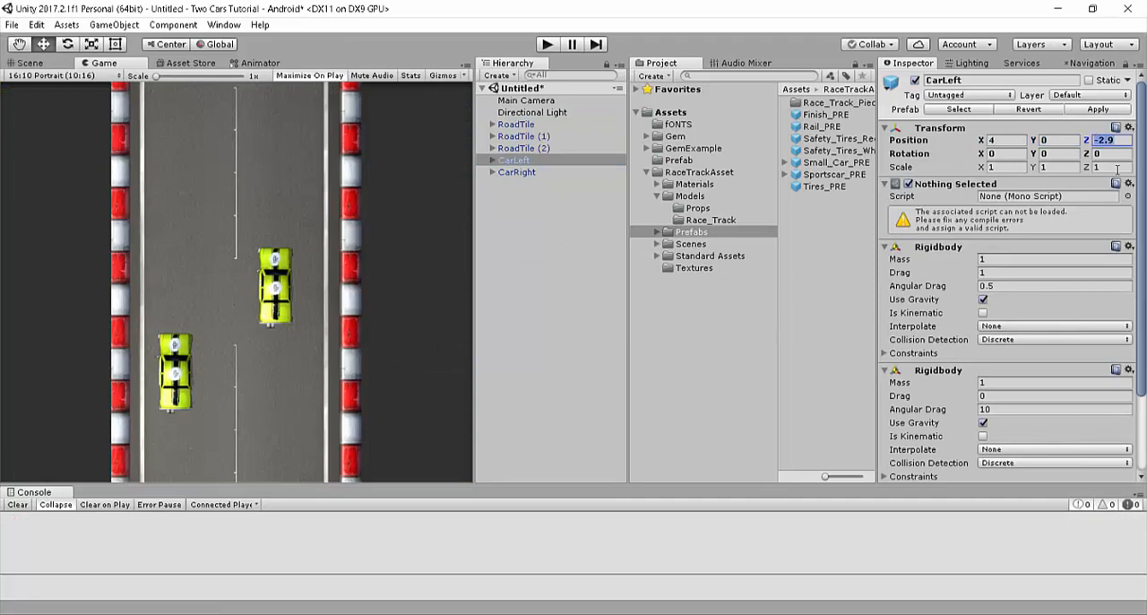
pyautogui.write('-3')
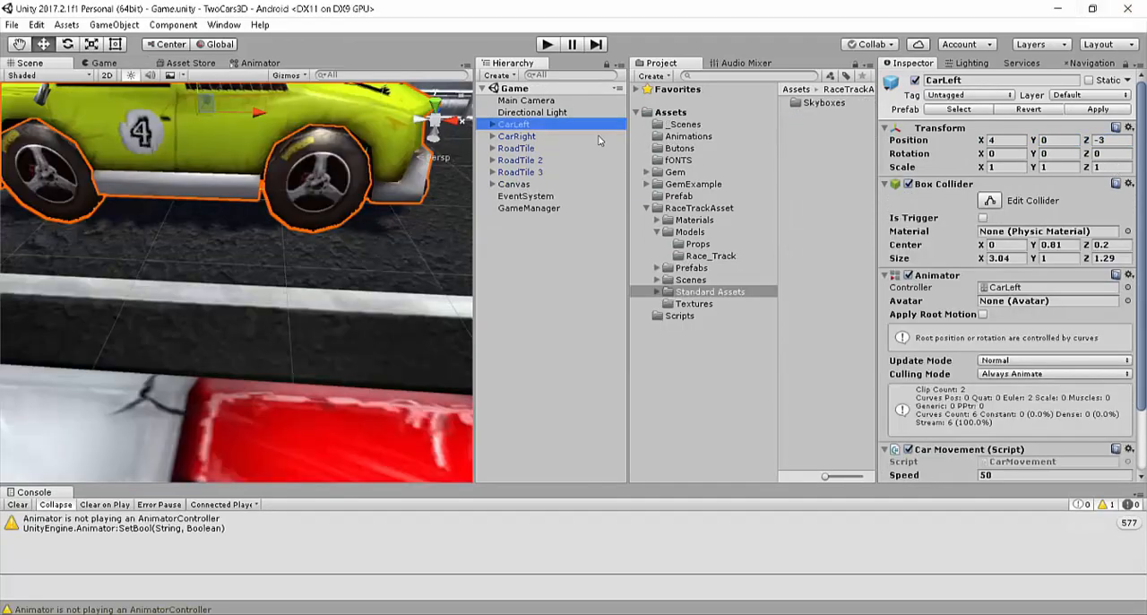
# Step: Set CarRight's position to X 4 and Z 3, on the opposite side of the road from CarLeft
pyautogui.click(599, 137)
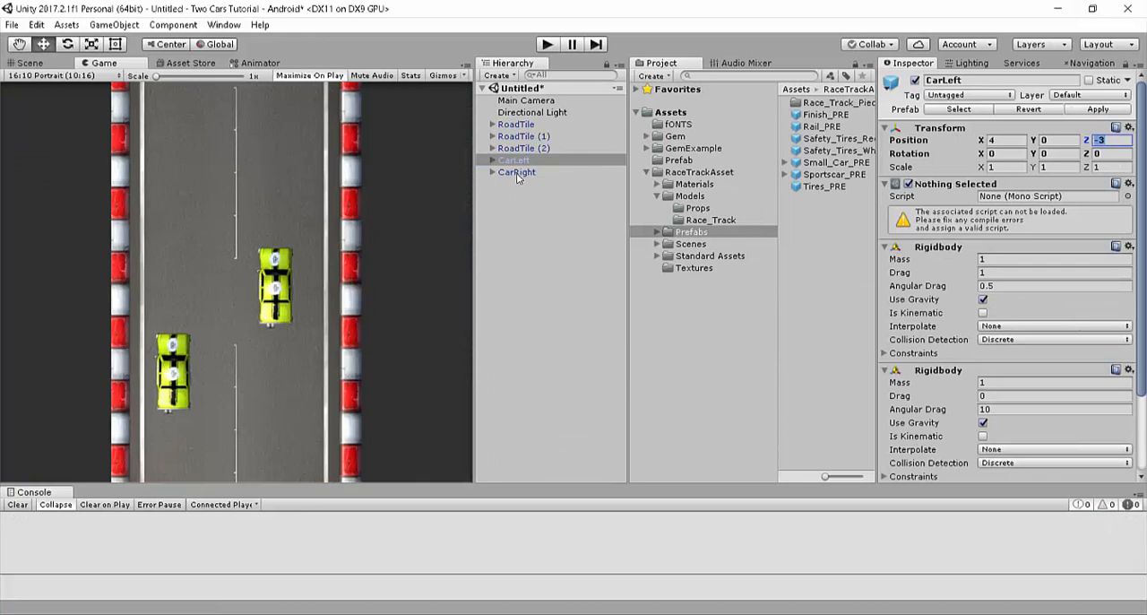
pyautogui.click(516, 176)
pyautogui.moveTo(1004, 141); pyautogui.dragTo(805, 117)
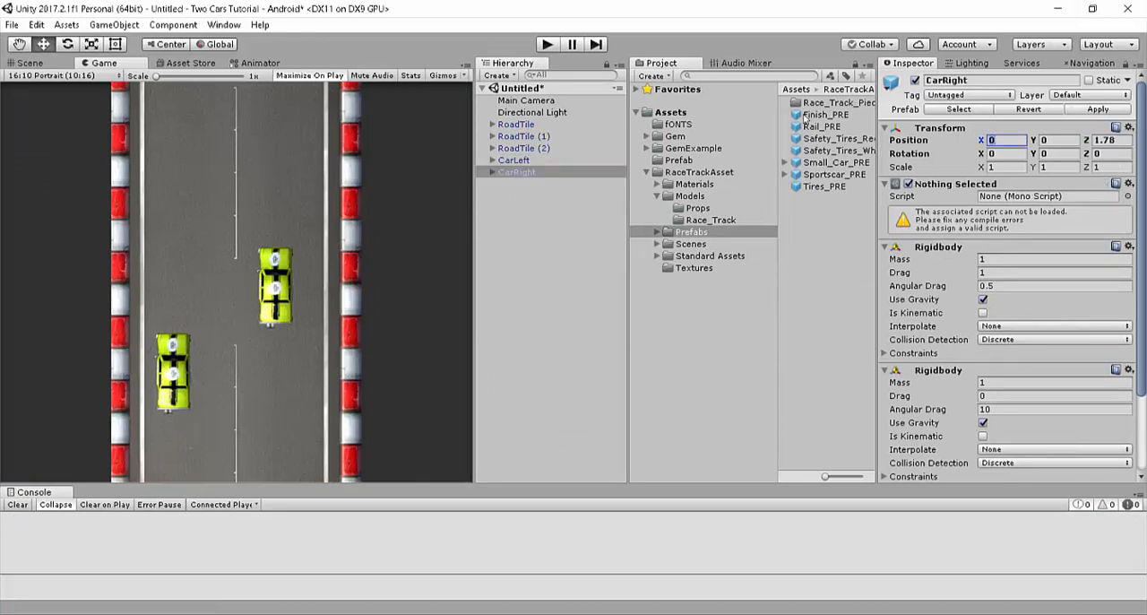
pyautogui.write('4')
pyautogui.press('Tab')
pyautogui.press('Tab')
pyautogui.write('3')
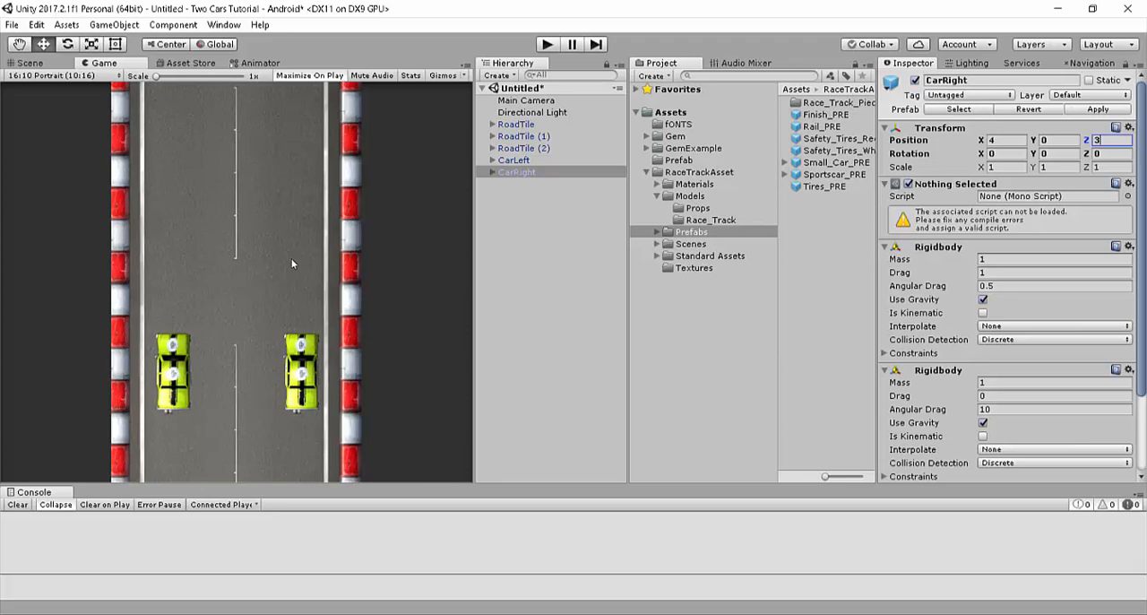
# Step: Check the positions of RoadTile, RoadTile (1) and RoadTile (2) in the Inspector
pyautogui.click(538, 124)
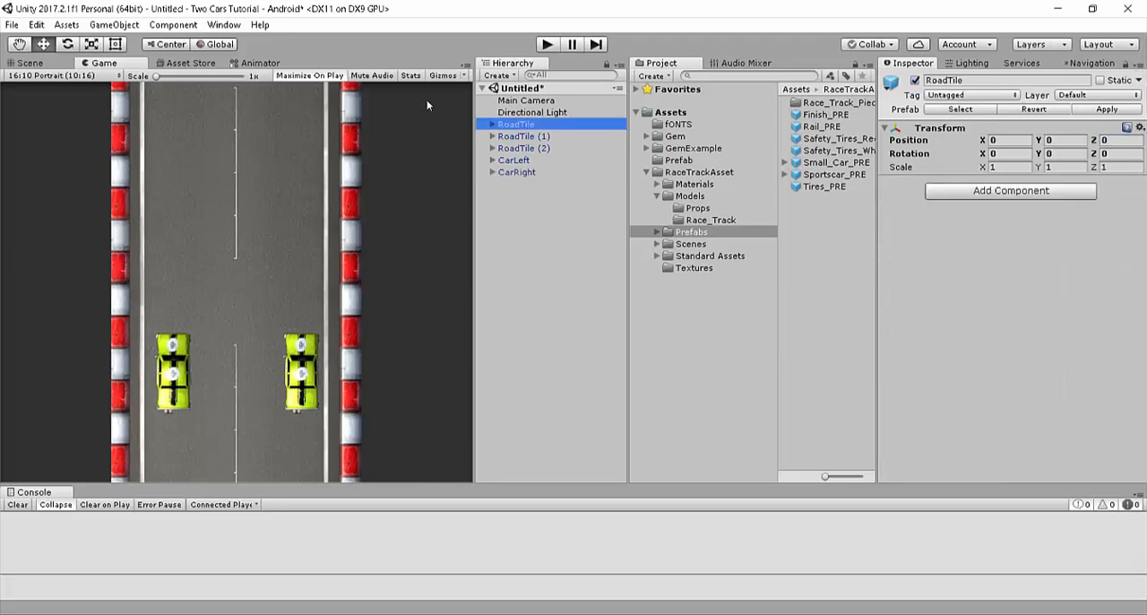
pyautogui.click(556, 138)
pyautogui.click(532, 150)
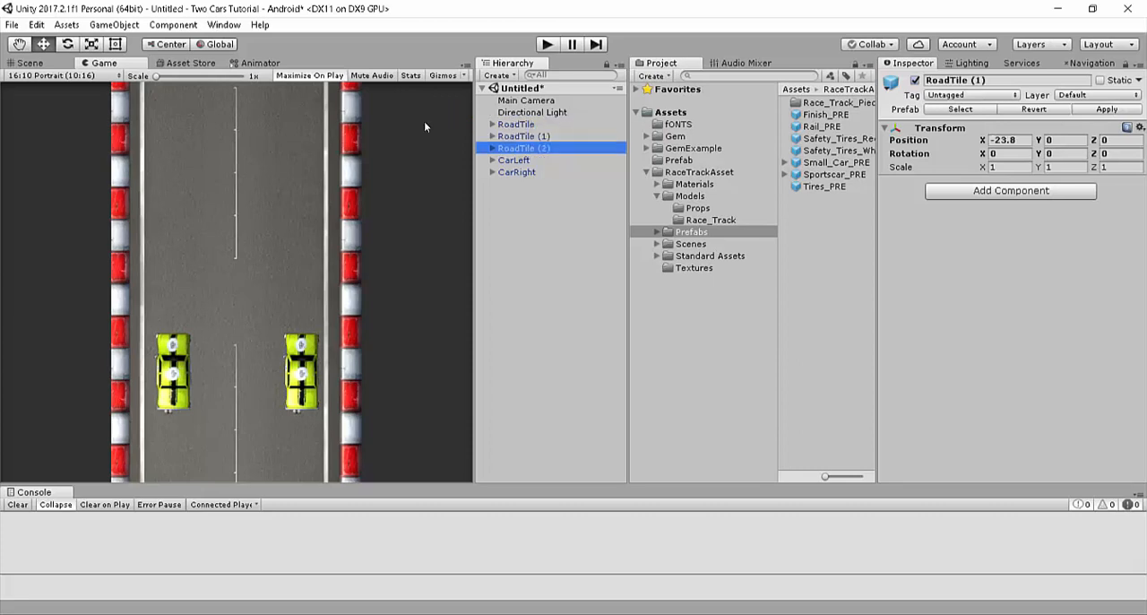
pyautogui.click(533, 126)
pyautogui.click(535, 135)
pyautogui.press('Down')
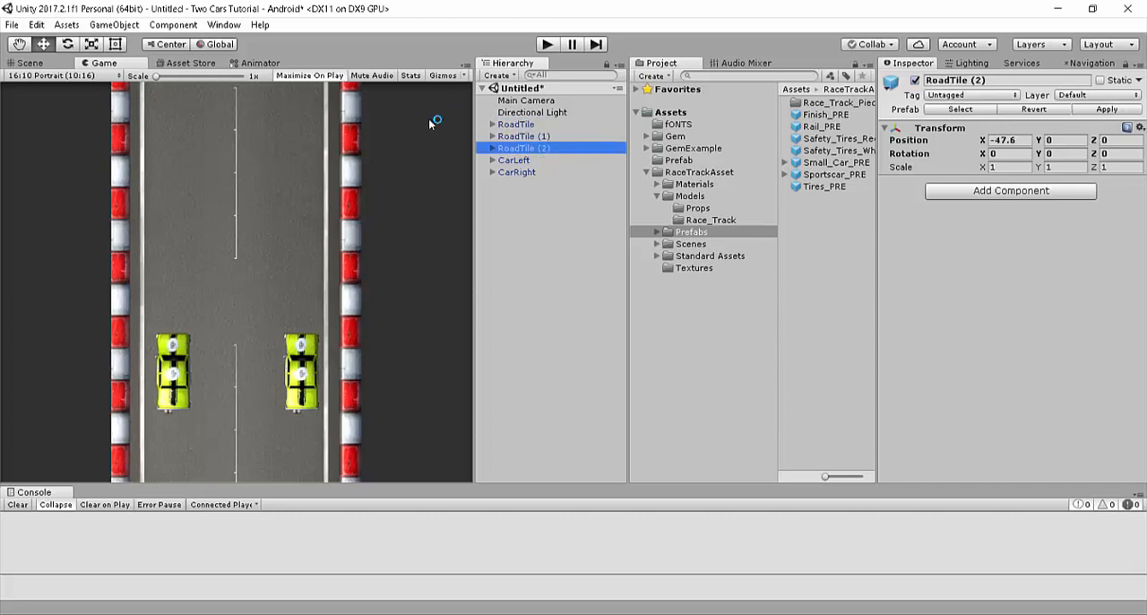